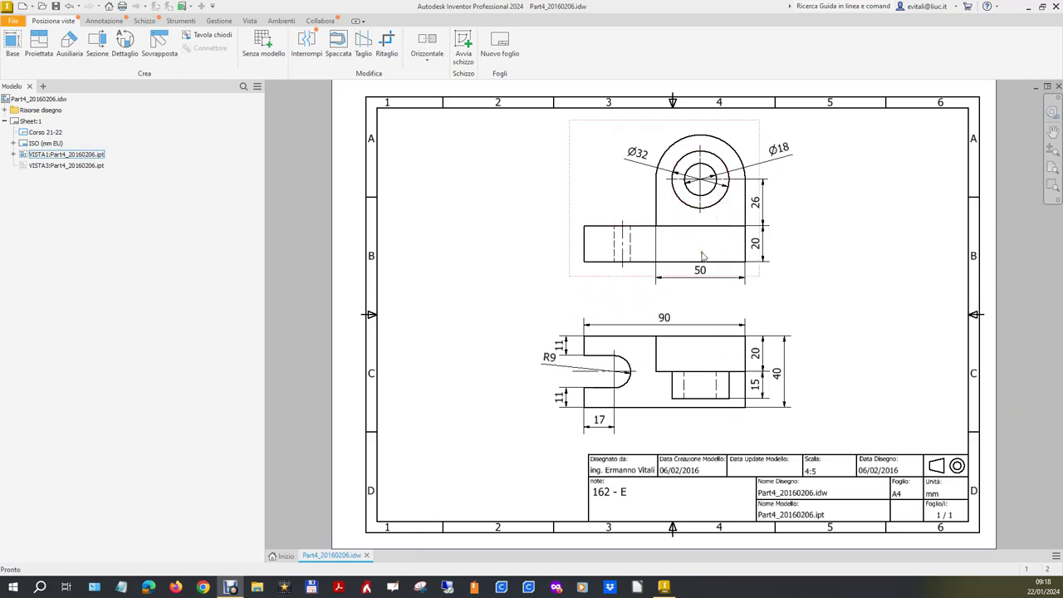
- Select the top view's centre mark in the reference drawing, then go to the Home page
{"action": "left_click", "coordinate": [703, 189]}
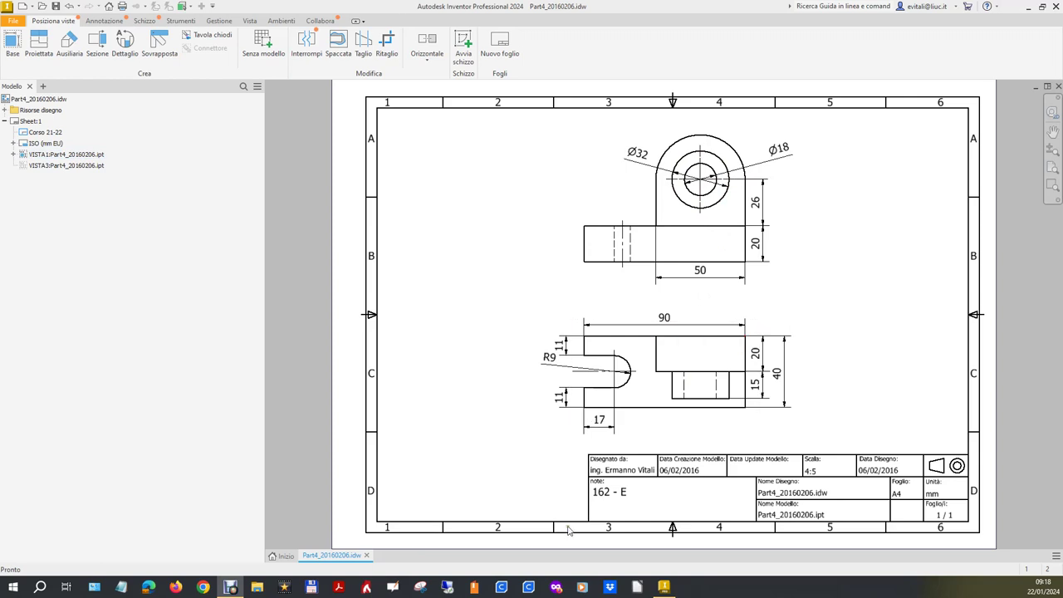
{"action": "left_click", "coordinate": [285, 557]}
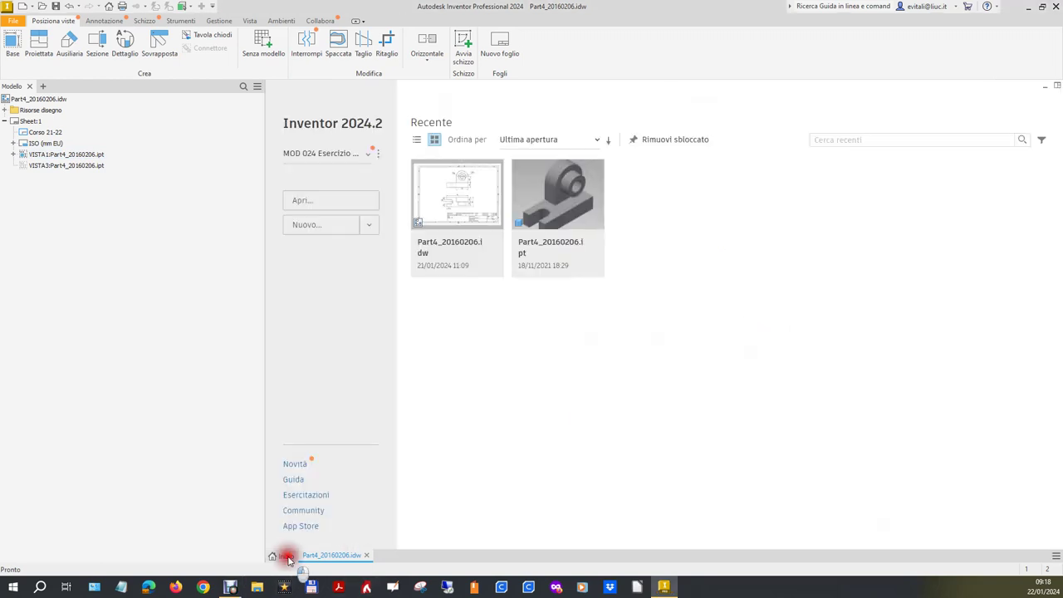
- Create a new millimetre part from the ISO (mm).ipt template in Miei templates
{"action": "left_click", "coordinate": [72, 230]}
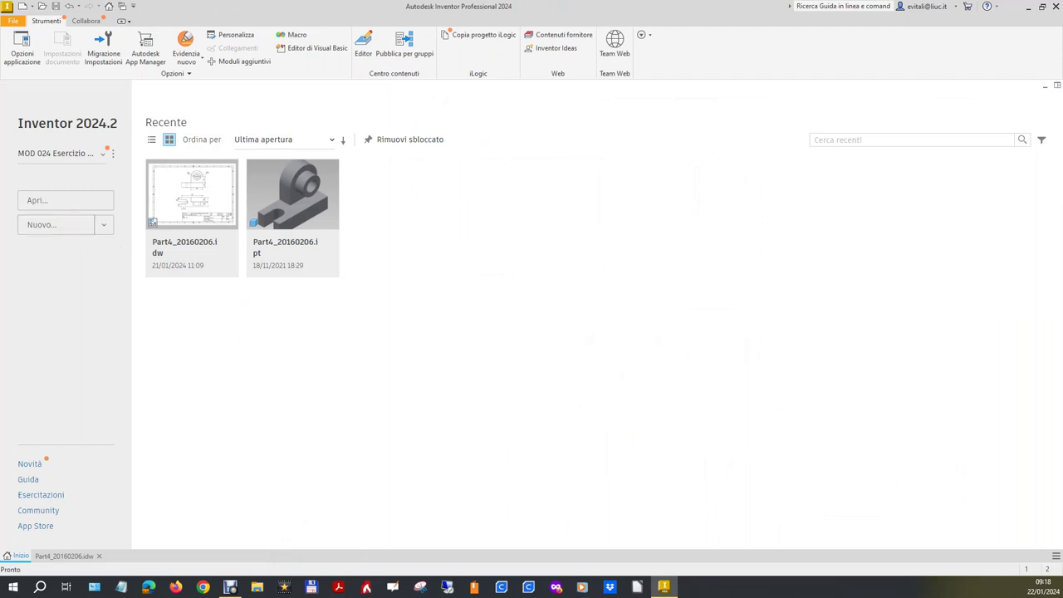
{"action": "left_click", "coordinate": [276, 148]}
{"action": "left_click", "coordinate": [317, 181]}
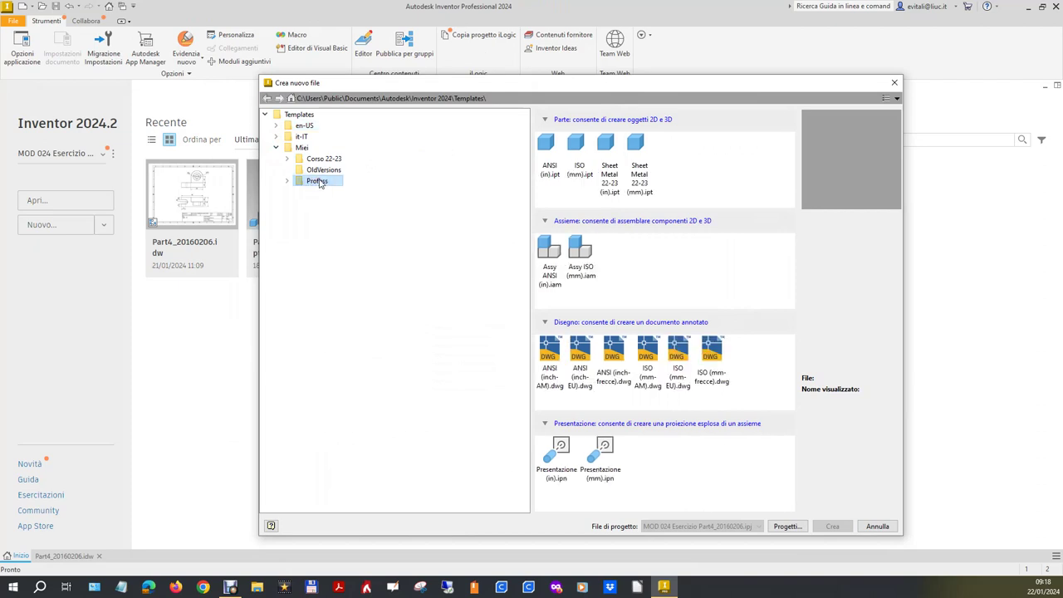
{"action": "double_click", "coordinate": [579, 147]}
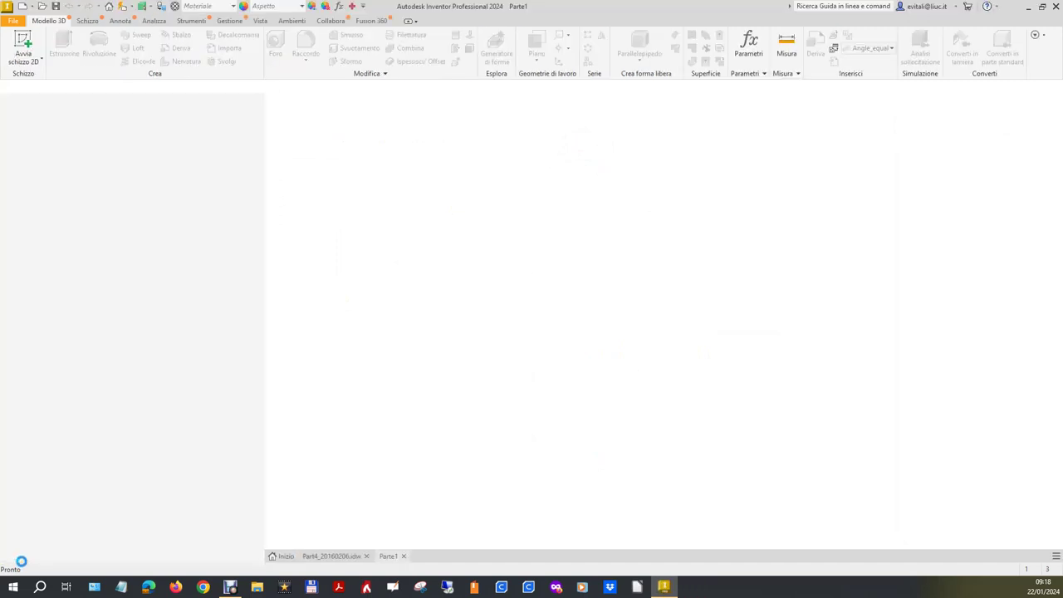
- Create a blank A4 drawing from the ISO (mm-EU).dwg template
{"action": "left_click", "coordinate": [293, 557]}
{"action": "left_click", "coordinate": [69, 227]}
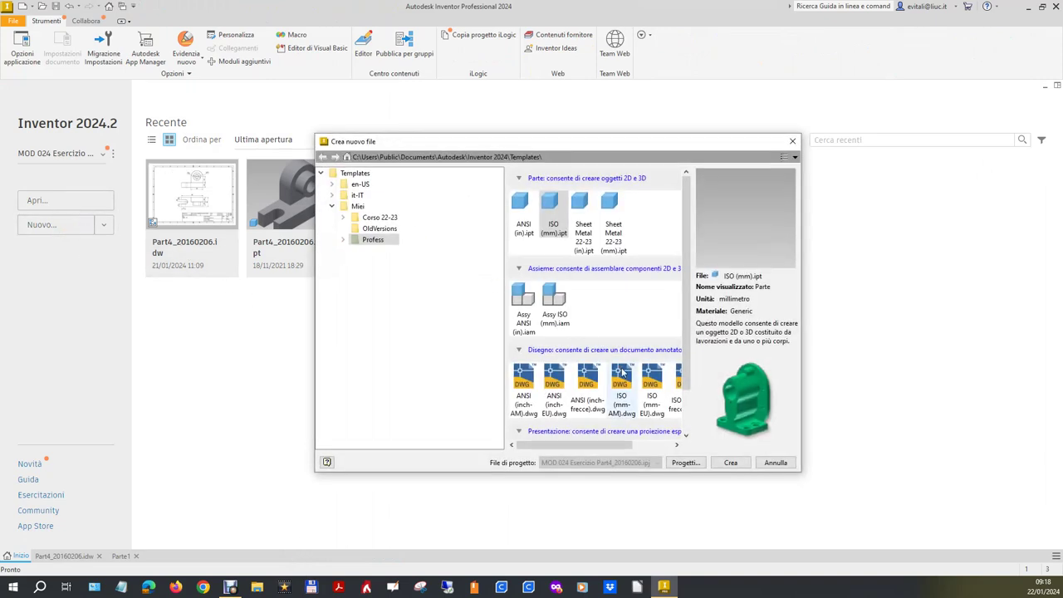
{"action": "left_click", "coordinate": [648, 380]}
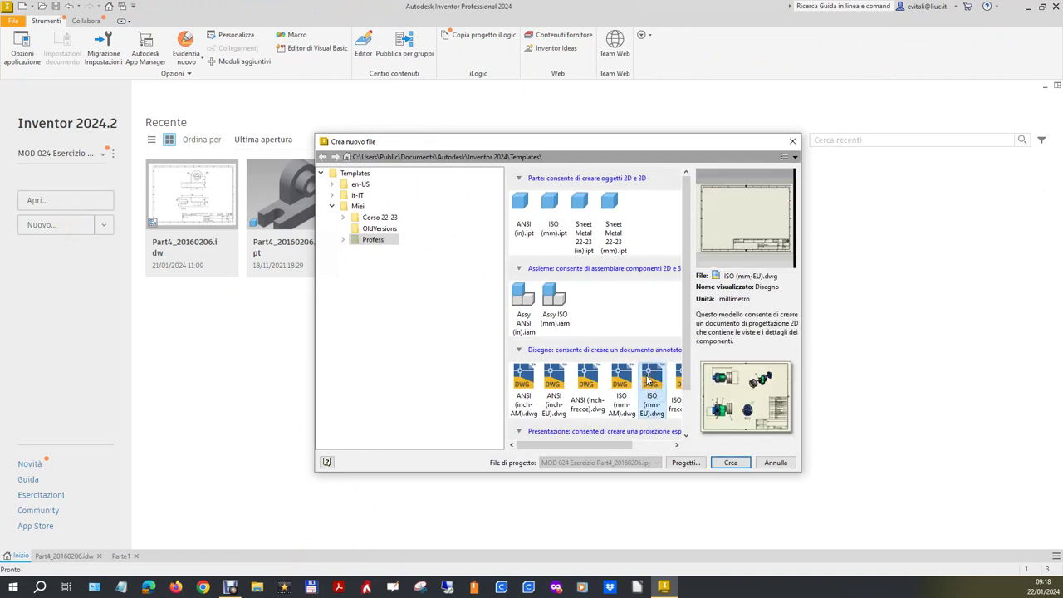
{"action": "left_click", "coordinate": [730, 463]}
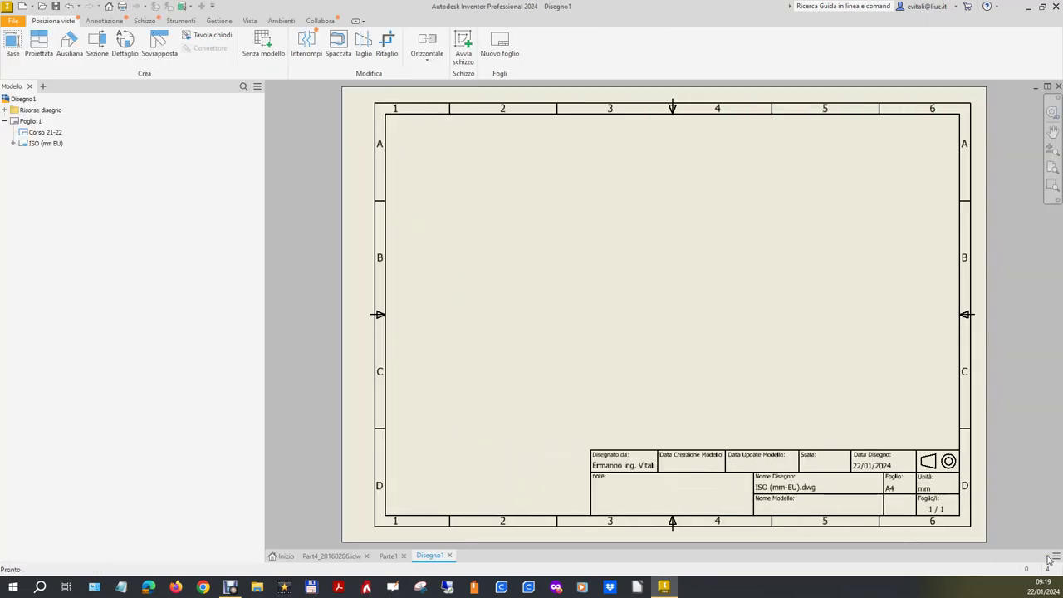
- Tile the windows vertically, move Disegno1 below the reference drawing, narrow the browser, and activate Parte1
{"action": "left_click", "coordinate": [1055, 556]}
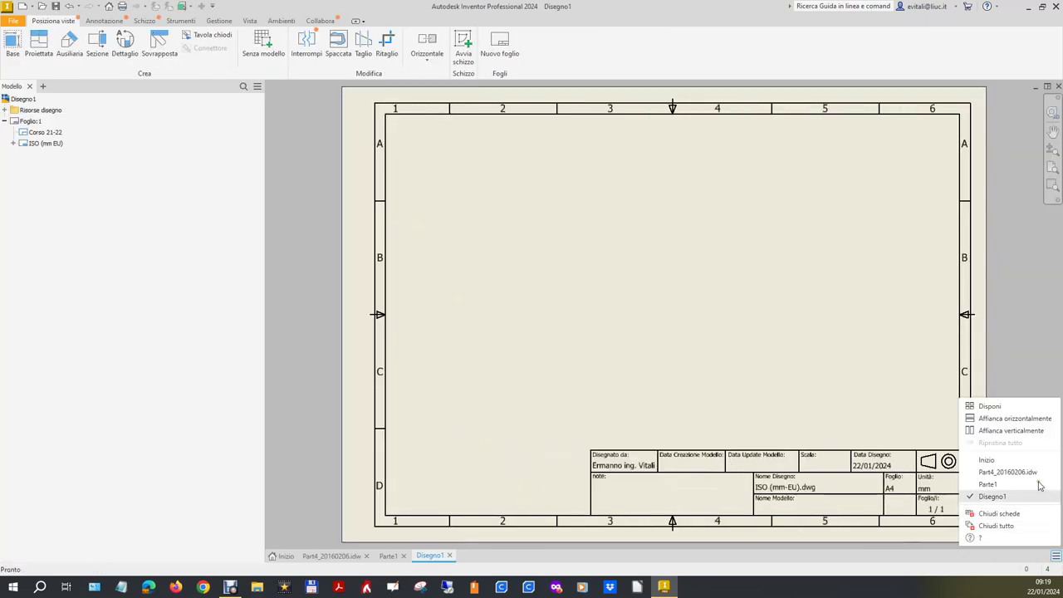
{"action": "left_click", "coordinate": [1018, 435]}
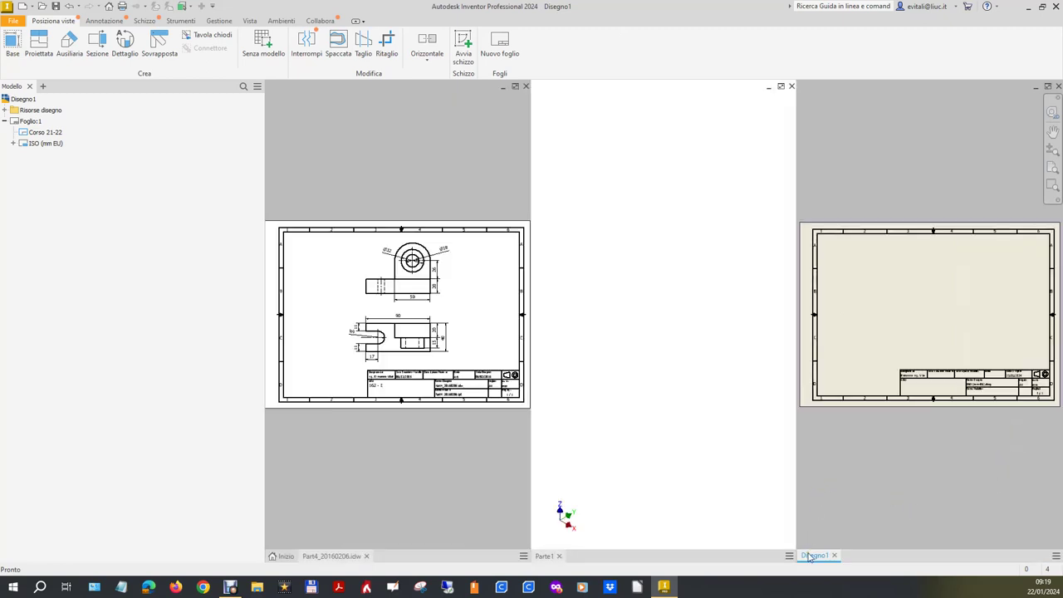
{"action": "mouse_move", "coordinate": [814, 555]}
{"action": "left_mouse_down"}
{"action": "mouse_move", "coordinate": [802, 511]}
{"action": "mouse_move", "coordinate": [541, 468]}
{"action": "mouse_move", "coordinate": [399, 520]}
{"action": "mouse_move", "coordinate": [402, 561]}
{"action": "left_mouse_up"}
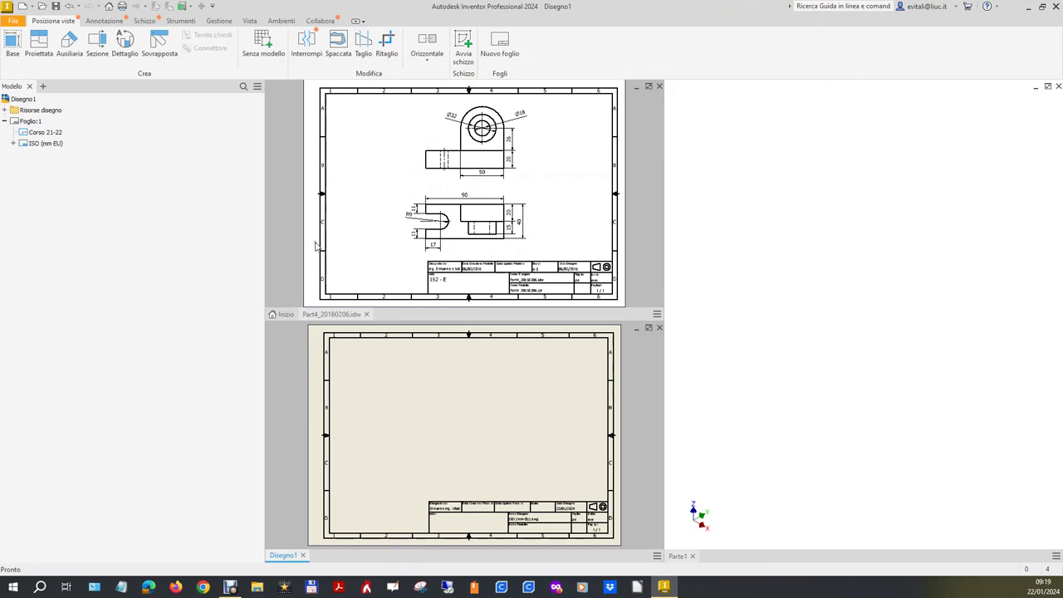
{"action": "left_click_drag", "start_coordinate": [263, 101], "coordinate": [153, 126]}
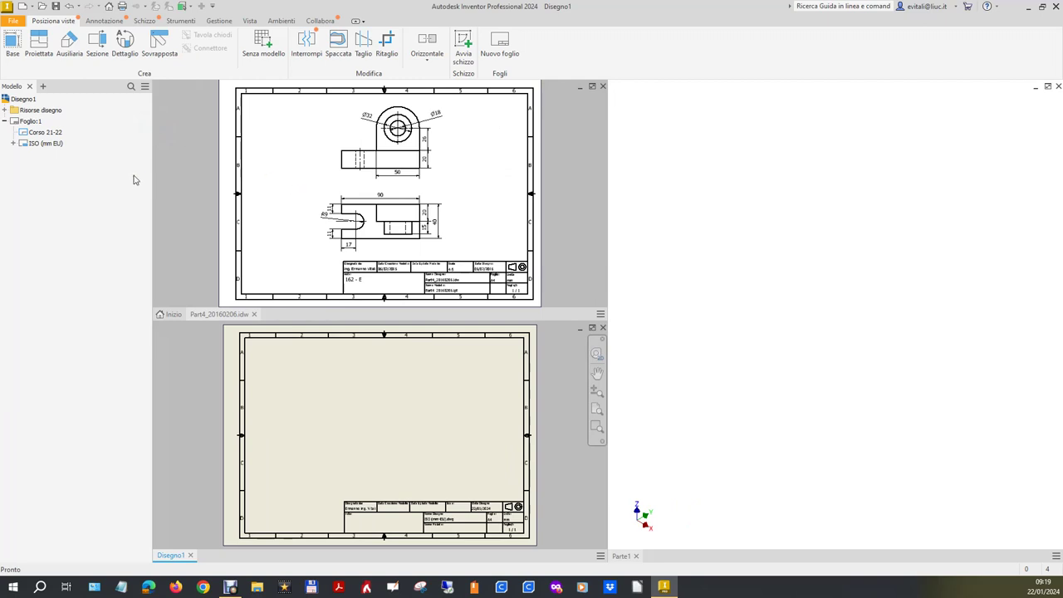
{"action": "left_click", "coordinate": [917, 352]}
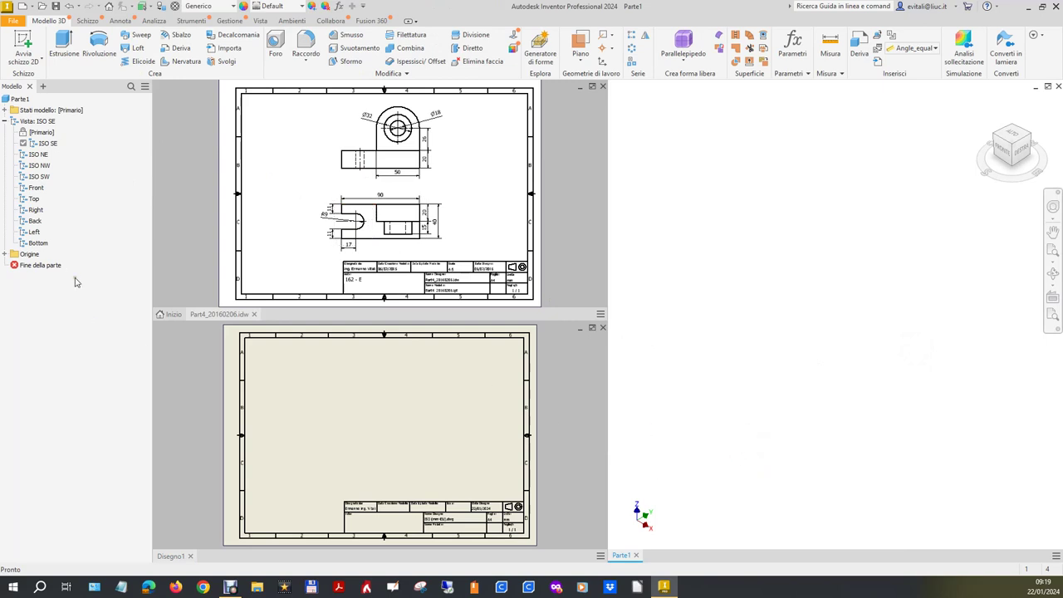
- Start a new sketch, Schizzo1, on Parte1's XY origin plane
{"action": "left_click", "coordinate": [5, 253]}
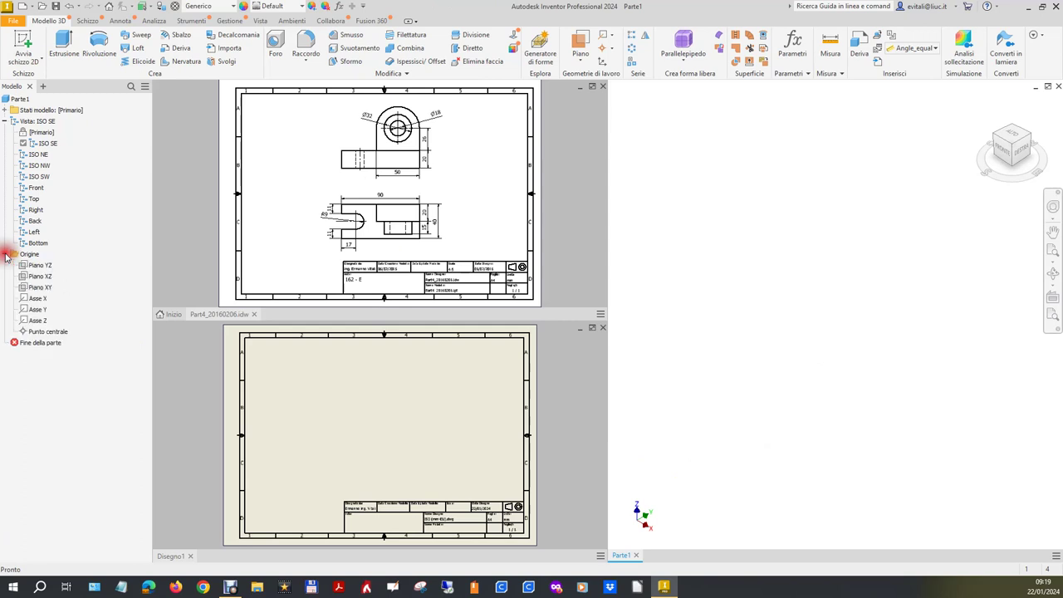
{"action": "left_click", "coordinate": [50, 288]}
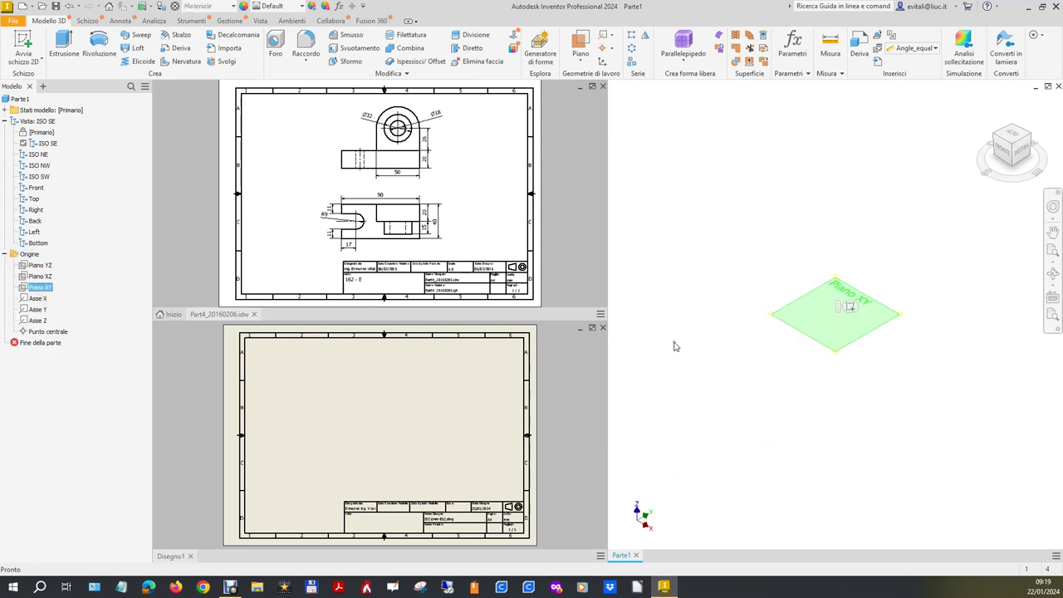
{"action": "left_click", "coordinate": [849, 308]}
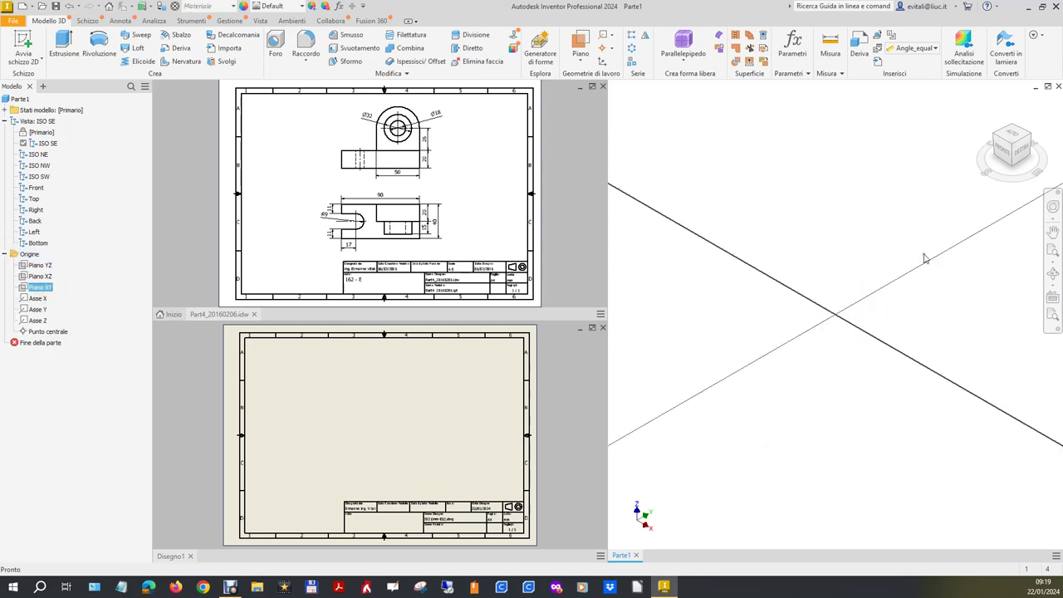
{"action": "key", "text": "s"}
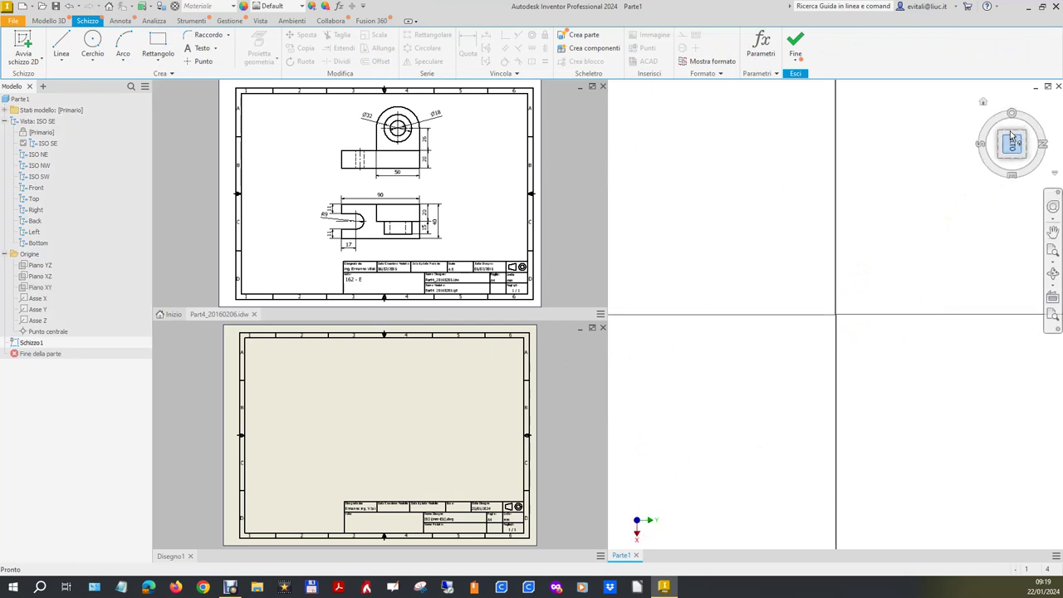
- Rotate the view so Y points up and draw a line outline with a rectangular left-side notch
{"action": "left_click", "coordinate": [1044, 99]}
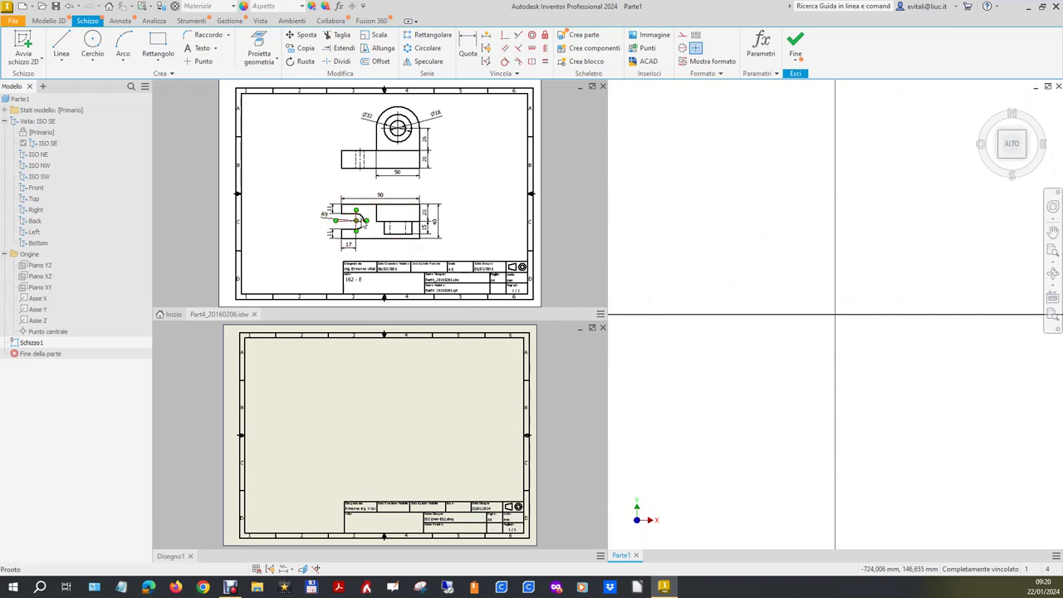
{"action": "left_click", "coordinate": [61, 43]}
{"action": "left_click", "coordinate": [944, 244]}
{"action": "left_click", "coordinate": [758, 248]}
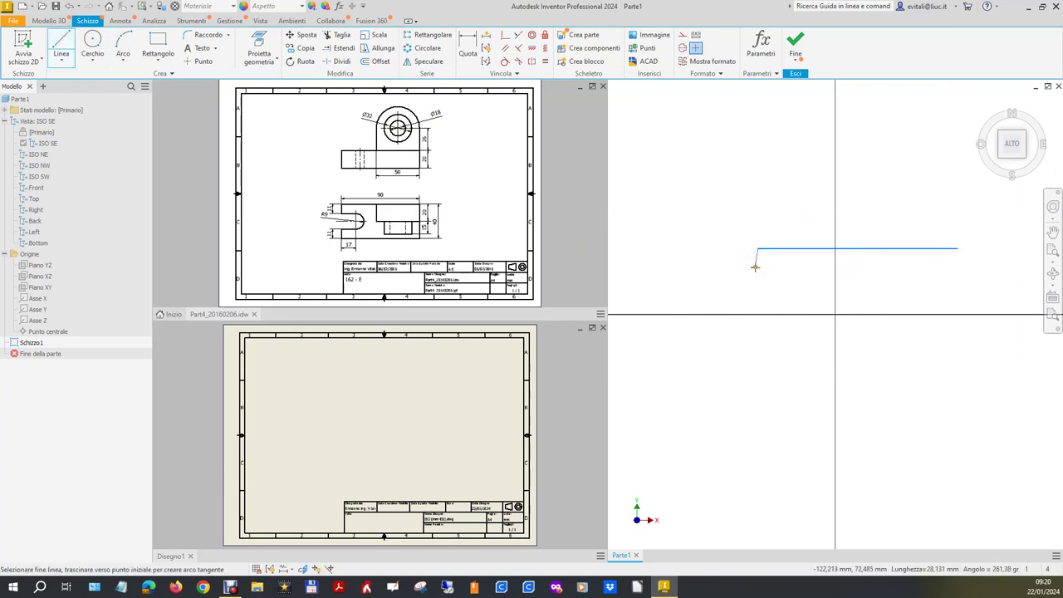
{"action": "left_click", "coordinate": [758, 266]}
{"action": "left_click", "coordinate": [810, 266]}
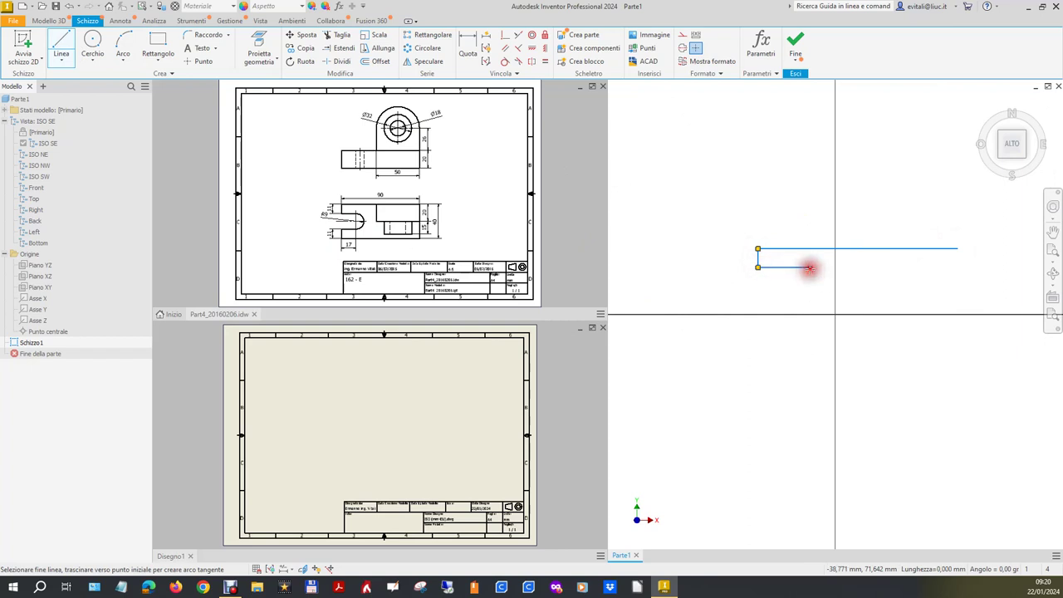
{"action": "left_click", "coordinate": [809, 292]}
{"action": "left_click", "coordinate": [758, 297]}
{"action": "left_click", "coordinate": [760, 326]}
{"action": "left_click", "coordinate": [979, 344]}
{"action": "right_click", "coordinate": [973, 254]}
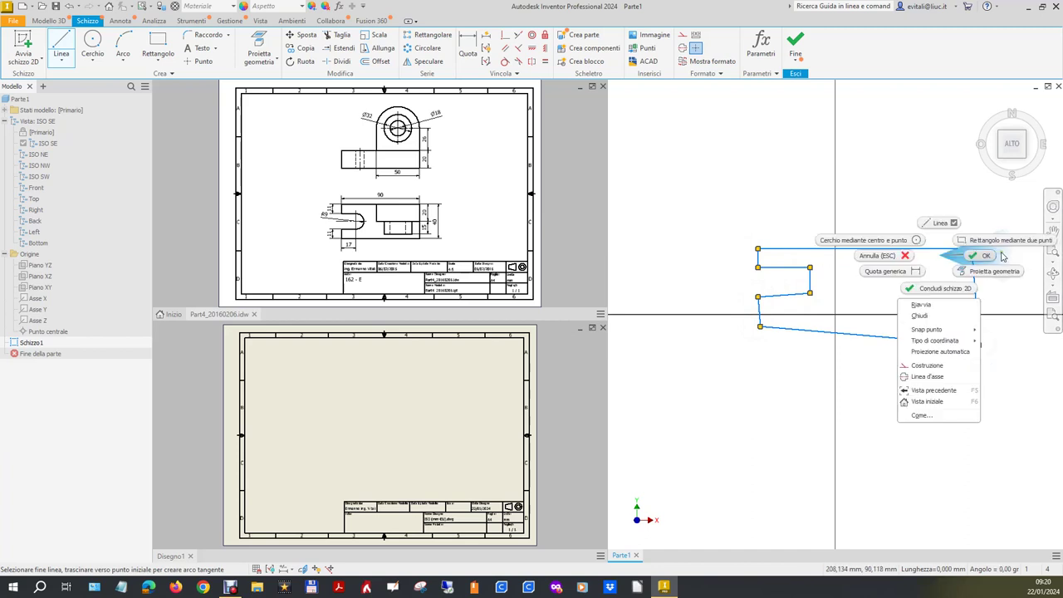
{"action": "left_click", "coordinate": [980, 257]}
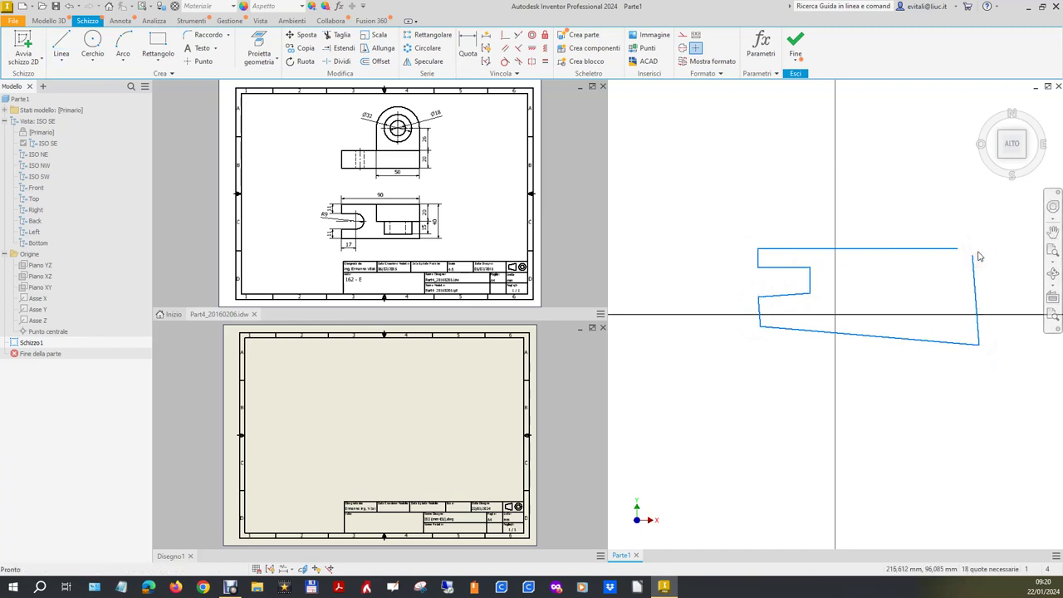
- Join the loose endpoint to close the outline at the top-right corner and make the top edge horizontal
{"action": "left_click", "coordinate": [504, 35]}
{"action": "left_click", "coordinate": [972, 254]}
{"action": "left_click", "coordinate": [958, 249]}
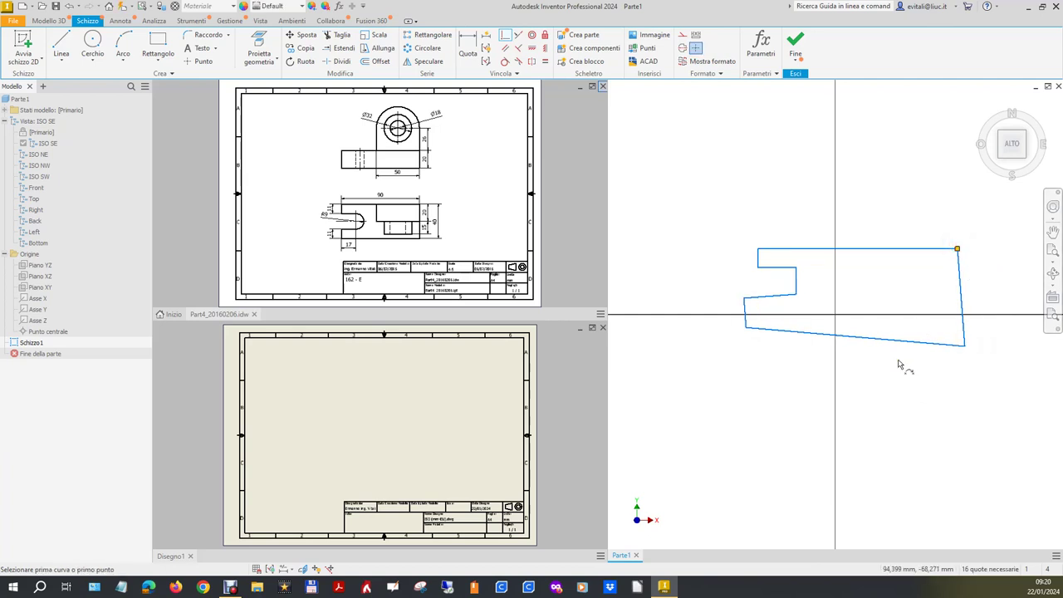
{"action": "left_click", "coordinate": [532, 48]}
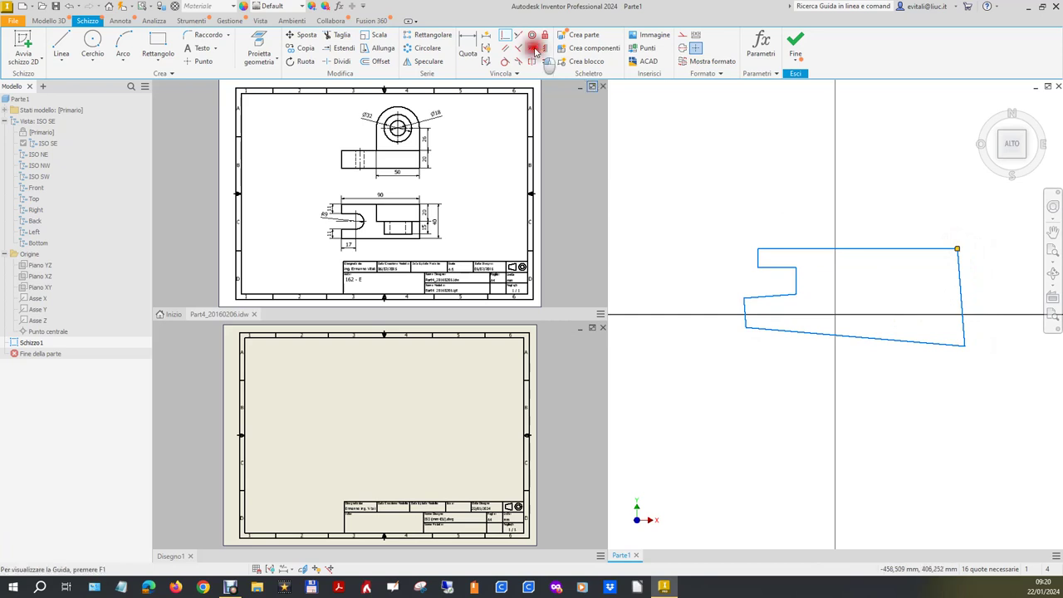
{"action": "left_click", "coordinate": [905, 250]}
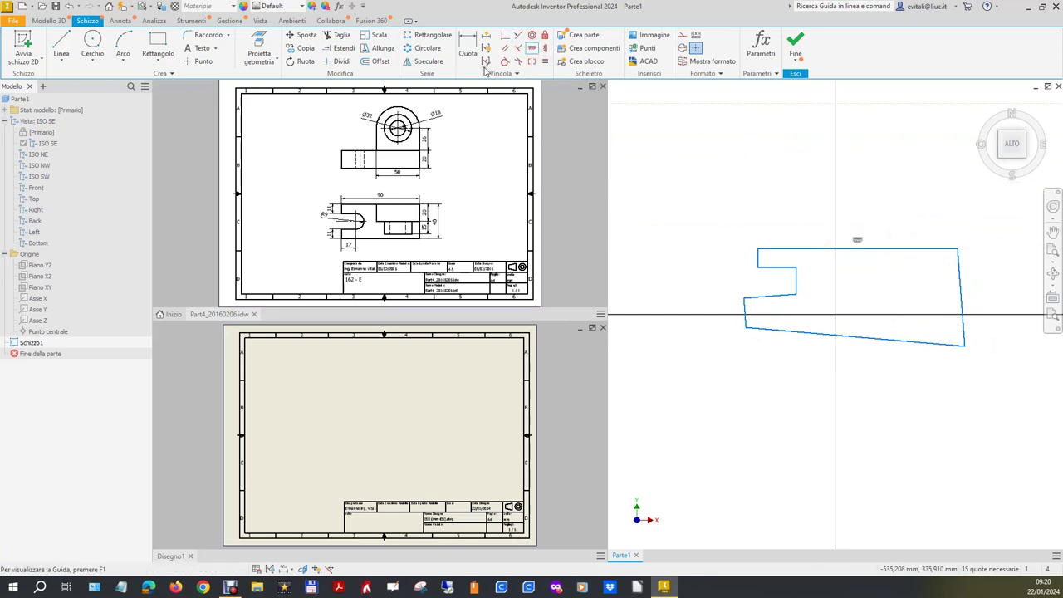
- Make the short left edge, notch upper edge and right edge perpendicular to their neighbours
{"action": "left_click", "coordinate": [519, 48]}
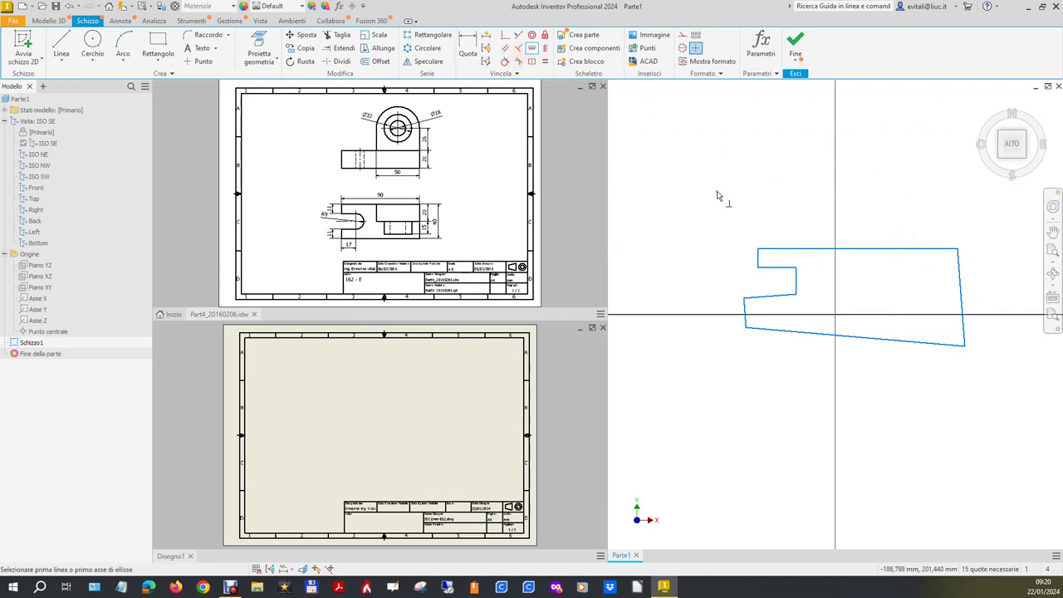
{"action": "left_click", "coordinate": [758, 256]}
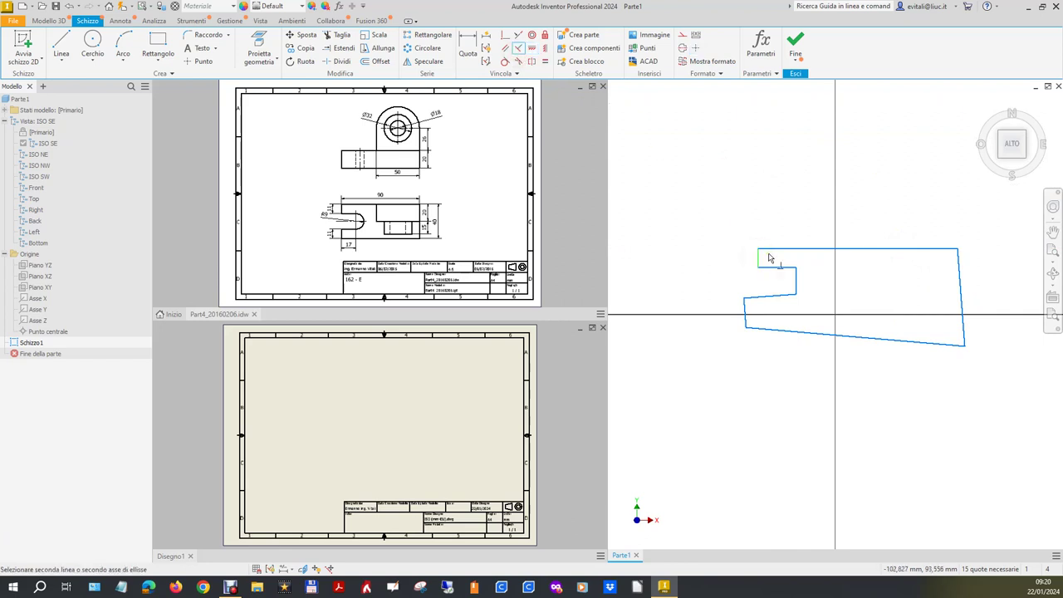
{"action": "left_click", "coordinate": [772, 253]}
{"action": "left_click", "coordinate": [771, 267]}
{"action": "left_click", "coordinate": [759, 262]}
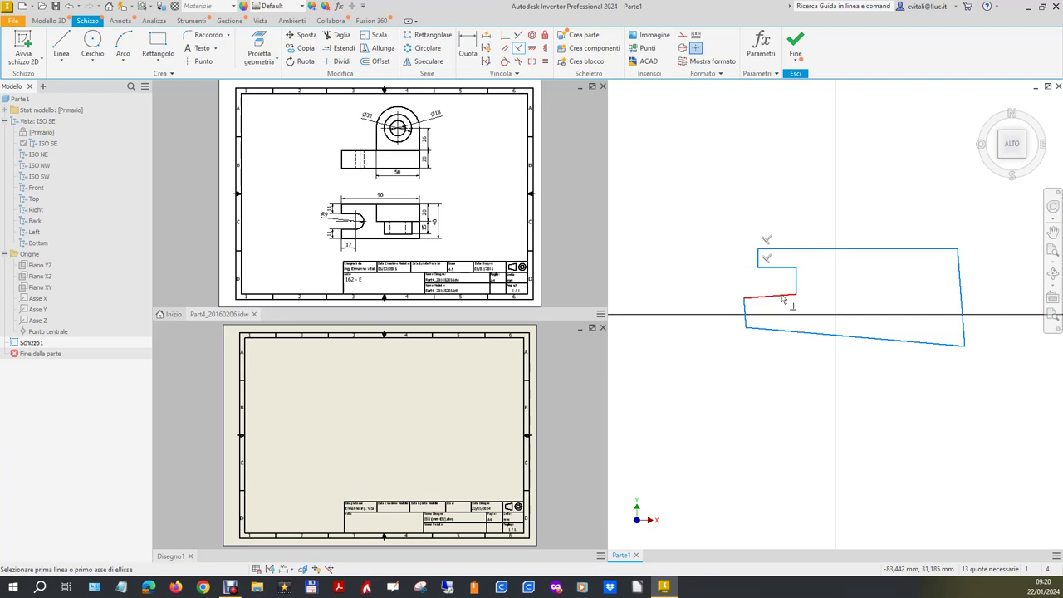
{"action": "left_click", "coordinate": [960, 275]}
{"action": "left_click", "coordinate": [950, 248]}
- Square the bottom edge, lower-left edge and notch's lower edge with their neighbours
{"action": "left_click", "coordinate": [956, 344]}
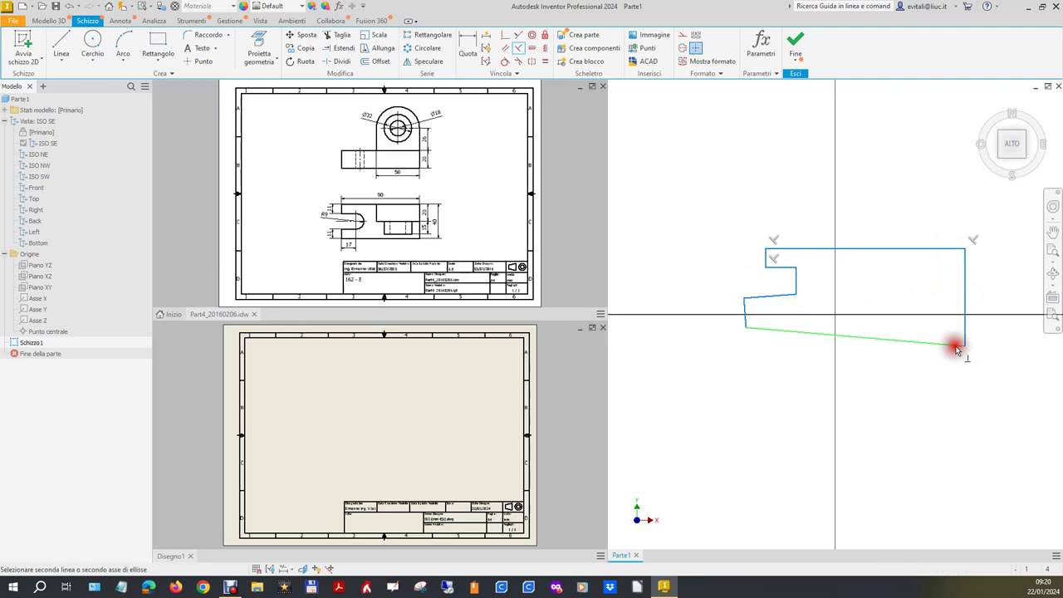
{"action": "left_click", "coordinate": [963, 336]}
{"action": "left_click", "coordinate": [760, 326]}
{"action": "left_click", "coordinate": [745, 314]}
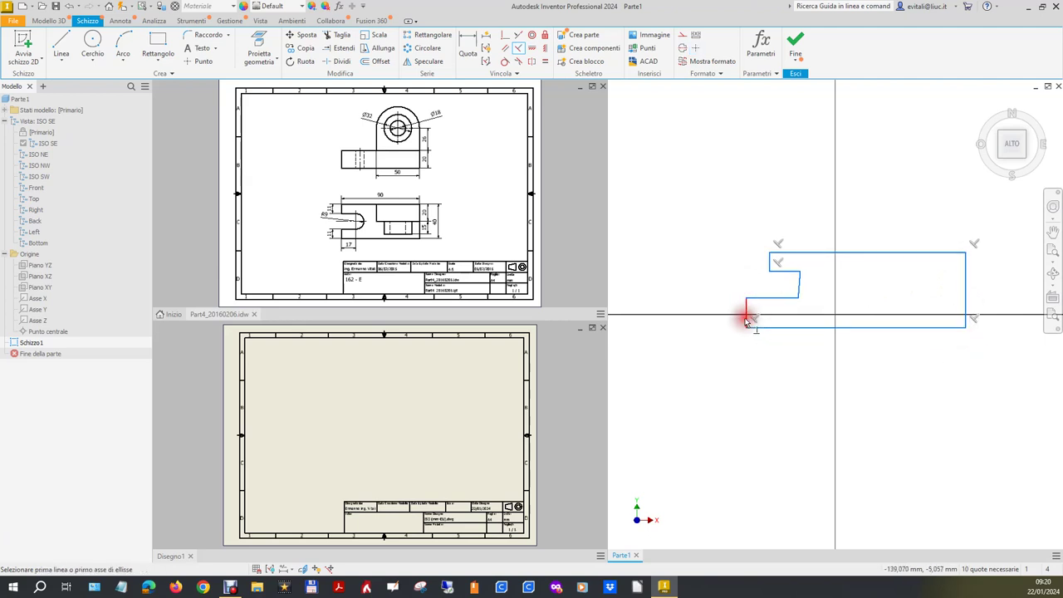
{"action": "left_click", "coordinate": [760, 298]}
{"action": "left_click", "coordinate": [749, 310]}
{"action": "right_click", "coordinate": [769, 201]}
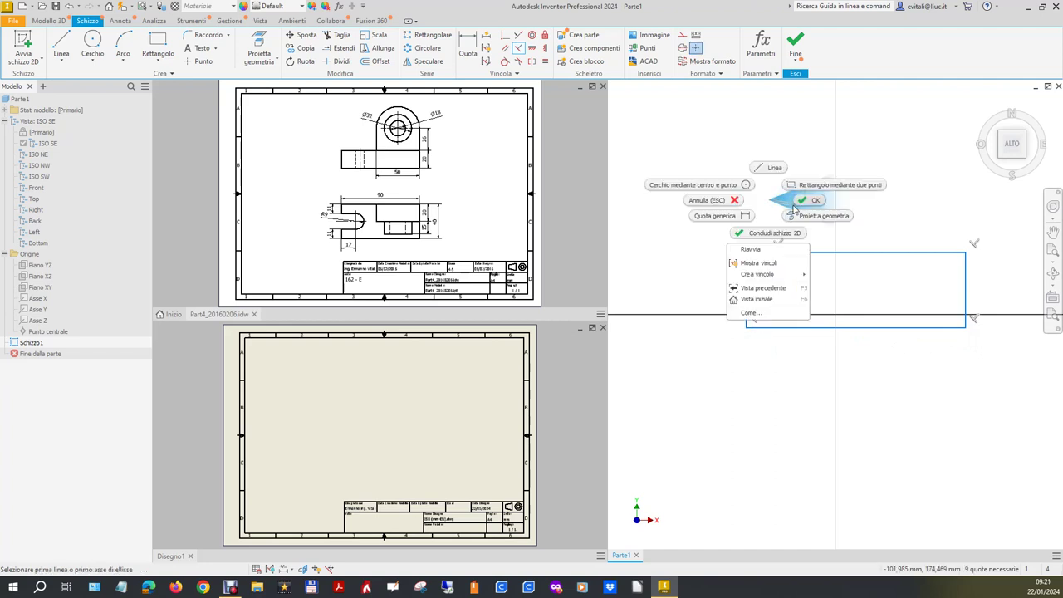
{"action": "left_click", "coordinate": [801, 202]}
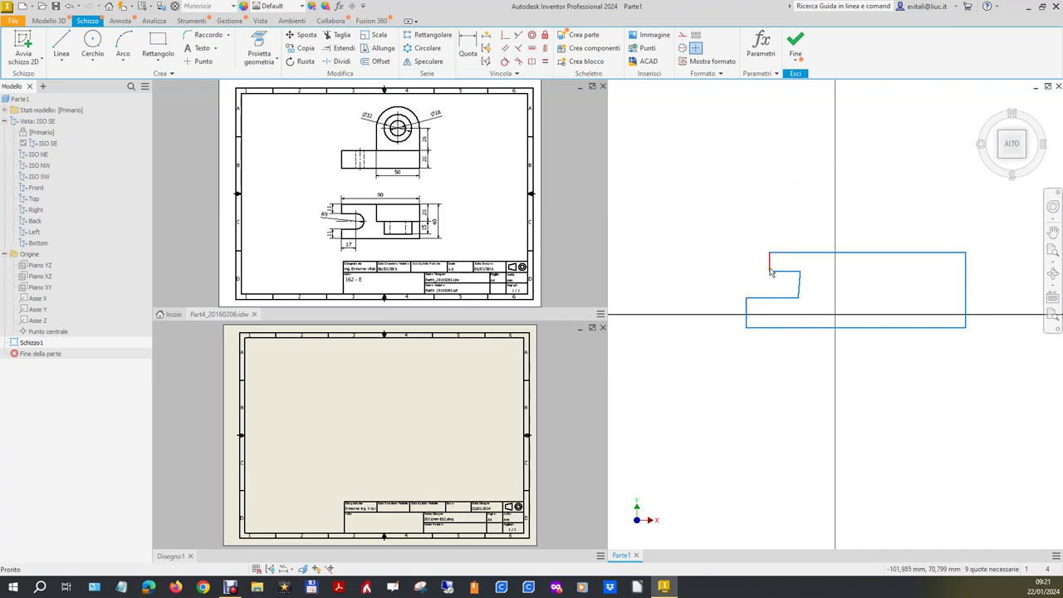
- Make the upper-left and lower-left edges collinear and equal in length
{"action": "left_click", "coordinate": [519, 35]}
{"action": "left_click", "coordinate": [770, 262]}
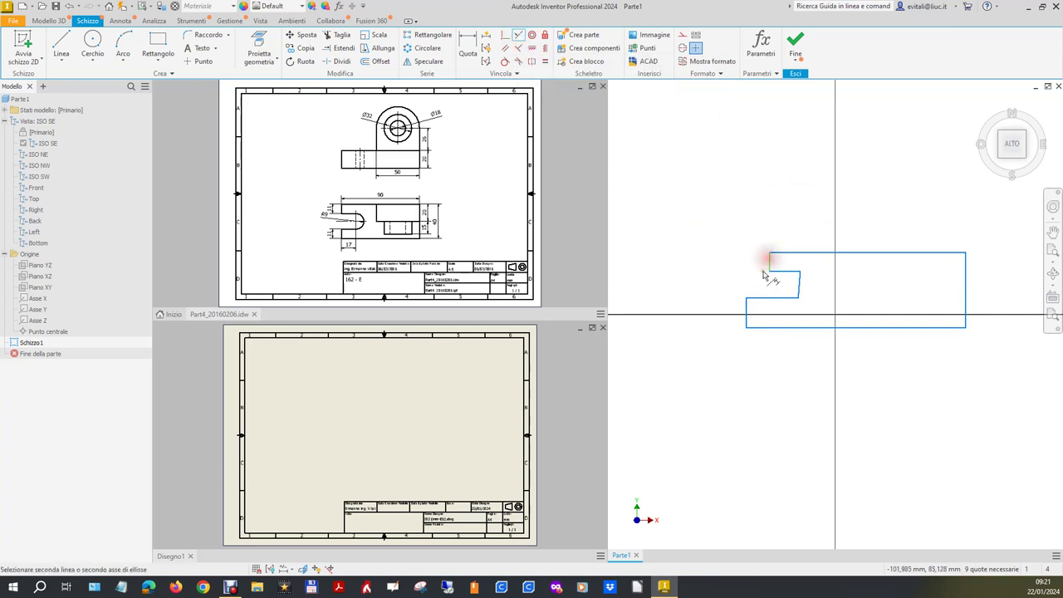
{"action": "left_click", "coordinate": [751, 313]}
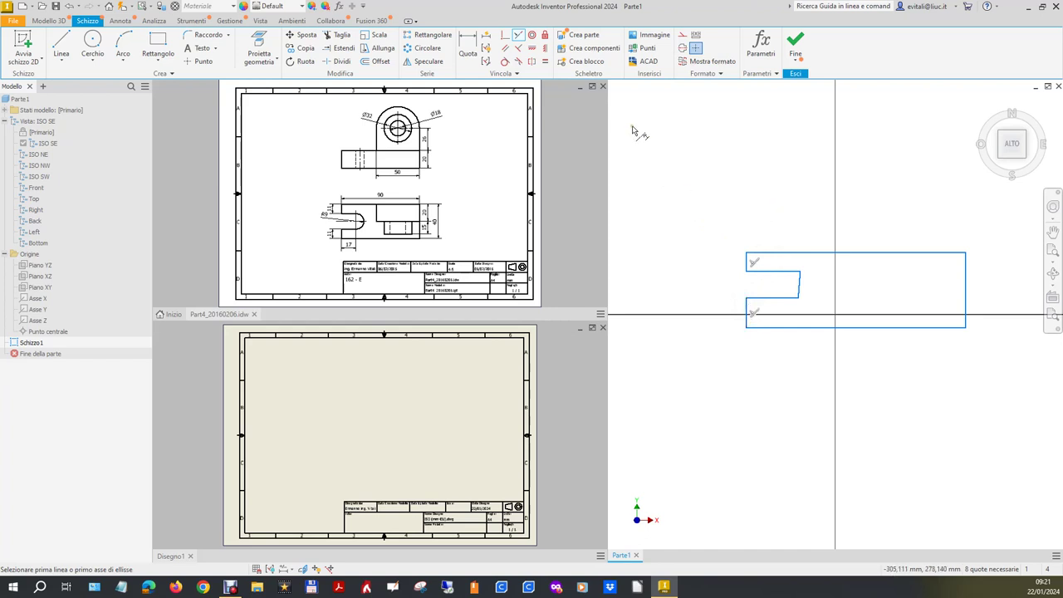
{"action": "left_click", "coordinate": [546, 62]}
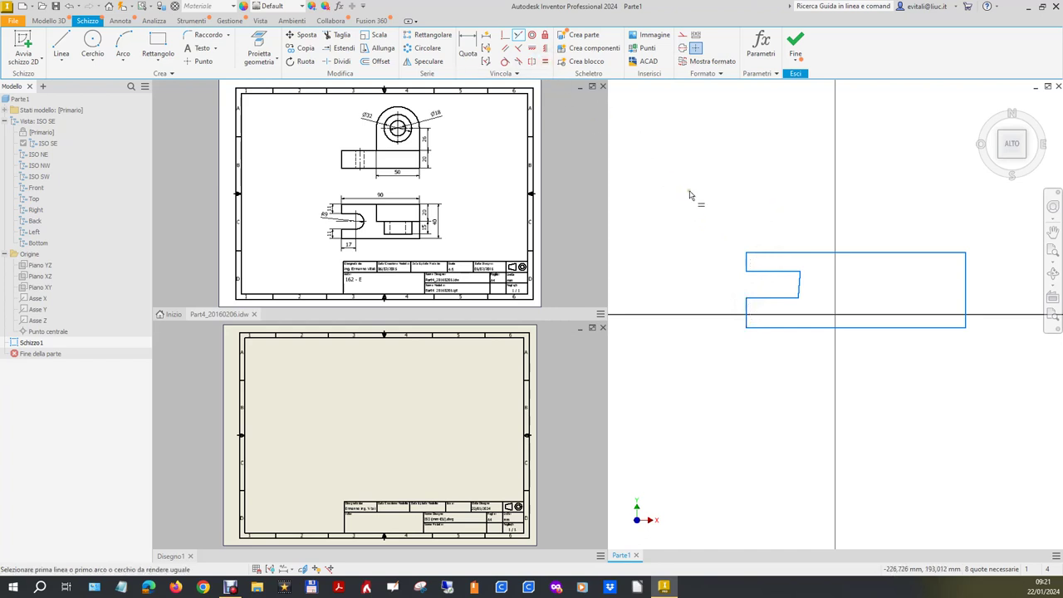
{"action": "left_click", "coordinate": [747, 266]}
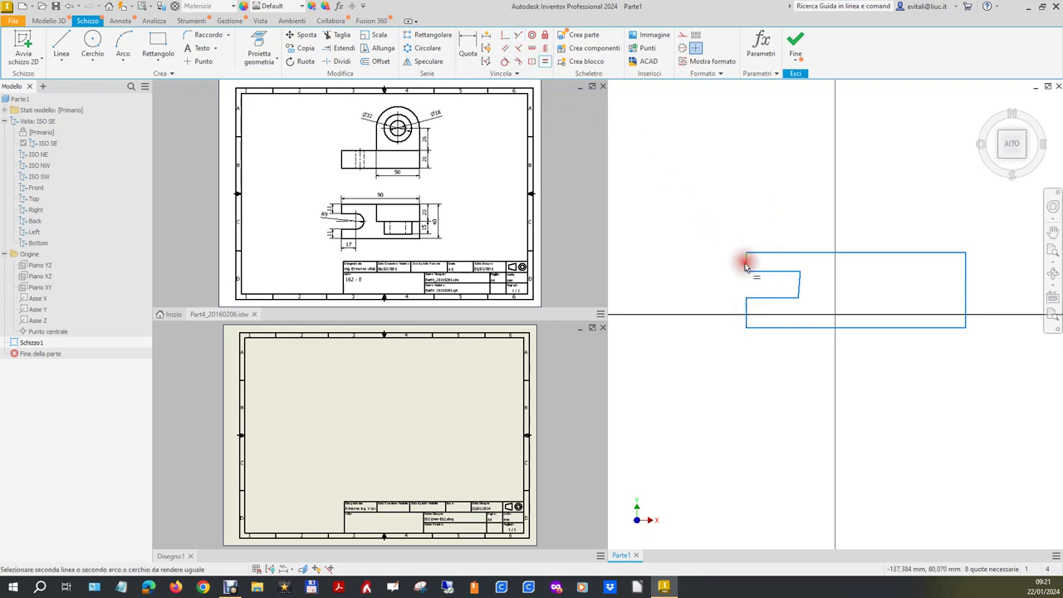
{"action": "left_click", "coordinate": [748, 312]}
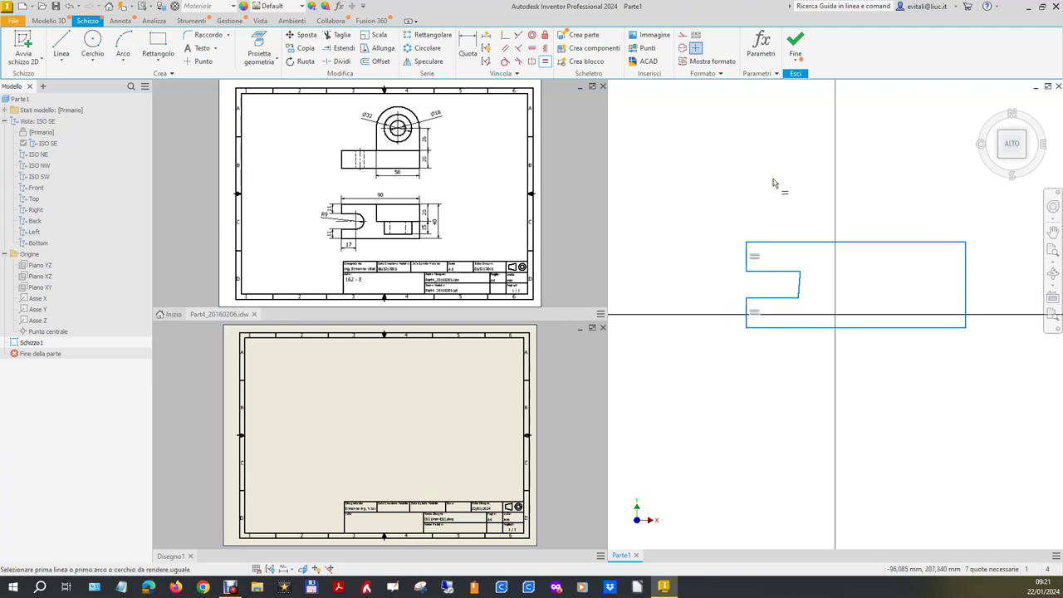
{"action": "key", "text": "Escape"}
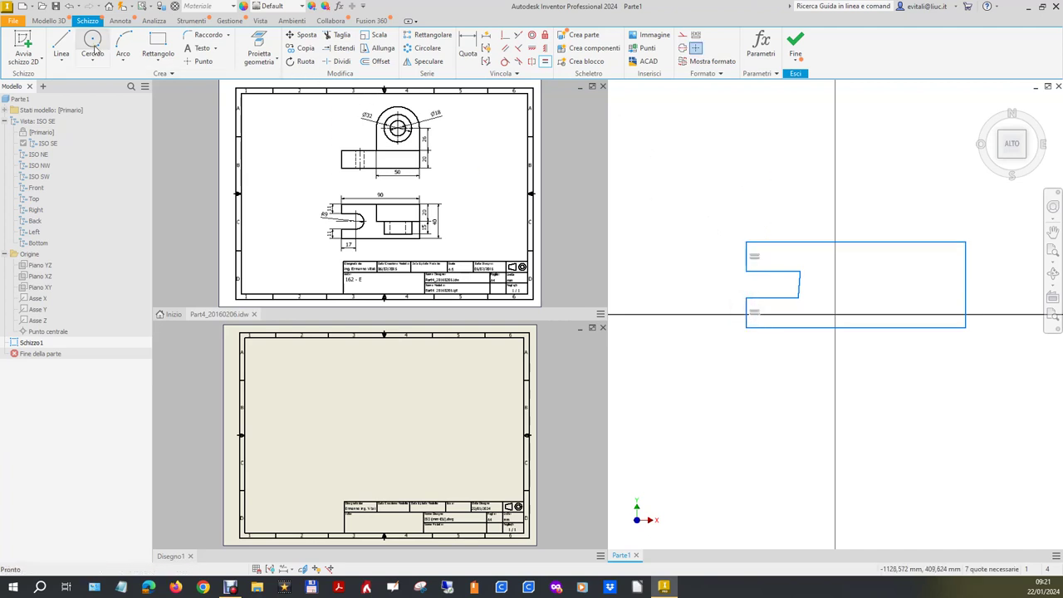
- Draw a circle inside the slot near its inner end
{"action": "left_click", "coordinate": [93, 42]}
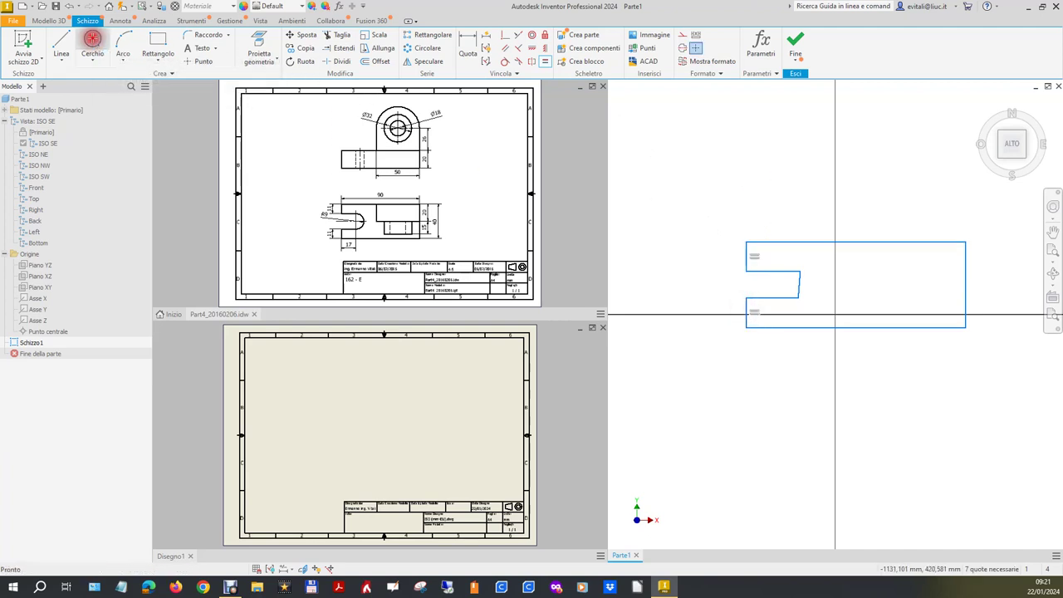
{"action": "left_click", "coordinate": [809, 285]}
{"action": "left_click", "coordinate": [819, 273]}
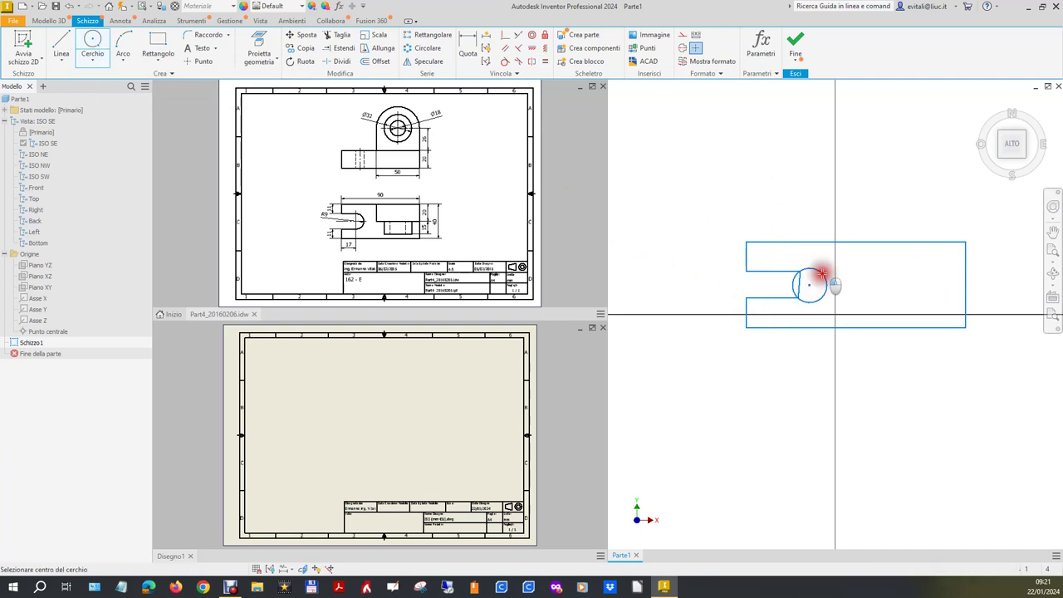
{"action": "right_click", "coordinate": [878, 216]}
{"action": "left_click", "coordinate": [903, 209]}
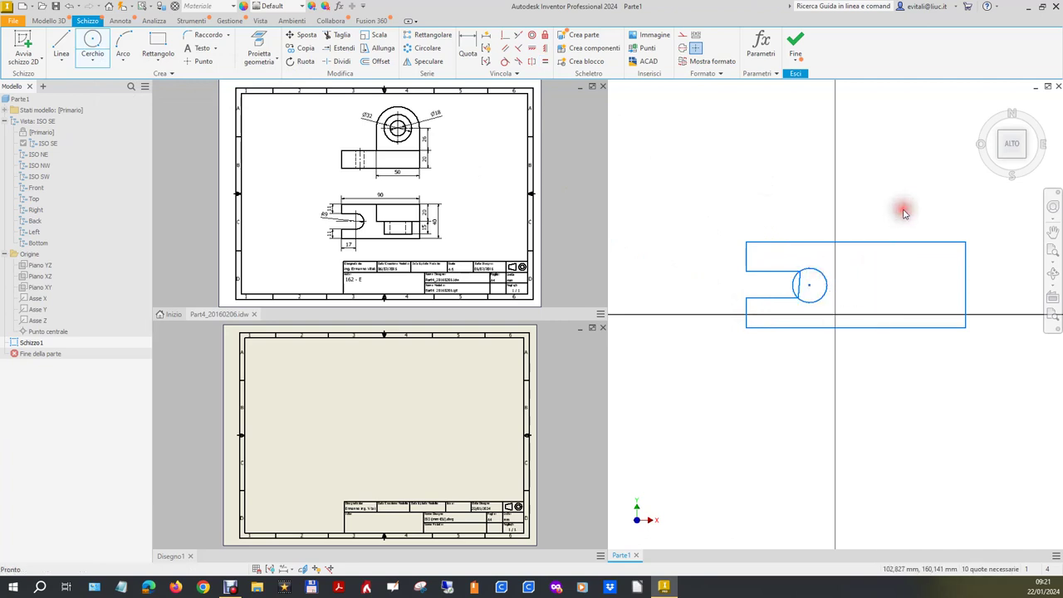
- Make the circle tangent to both the upper and lower slot lines
{"action": "left_click", "coordinate": [504, 60]}
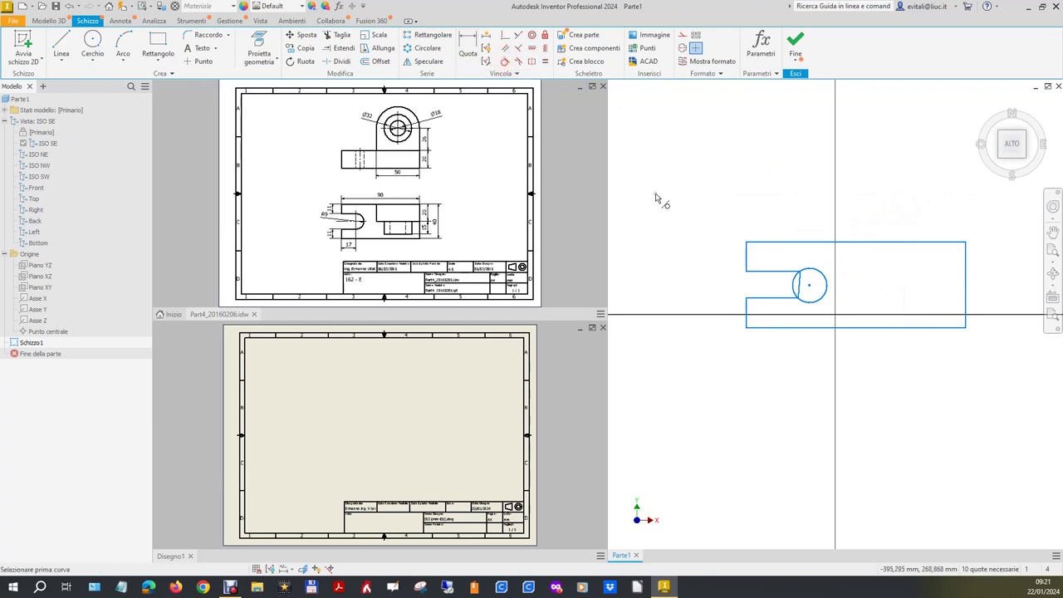
{"action": "left_click", "coordinate": [806, 281]}
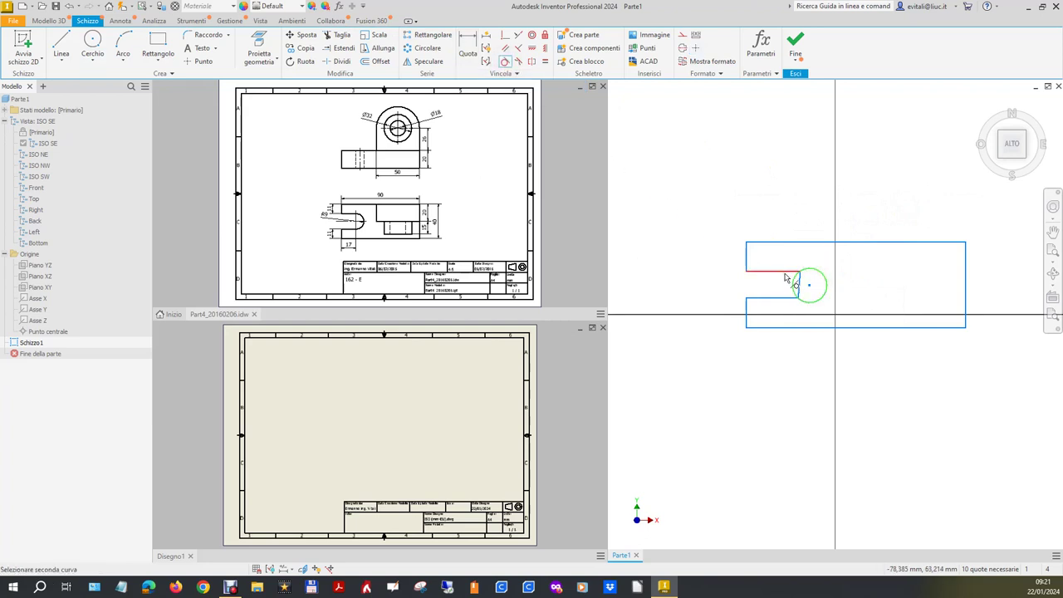
{"action": "left_click", "coordinate": [786, 277]}
{"action": "left_click", "coordinate": [797, 299]}
{"action": "left_click", "coordinate": [813, 309]}
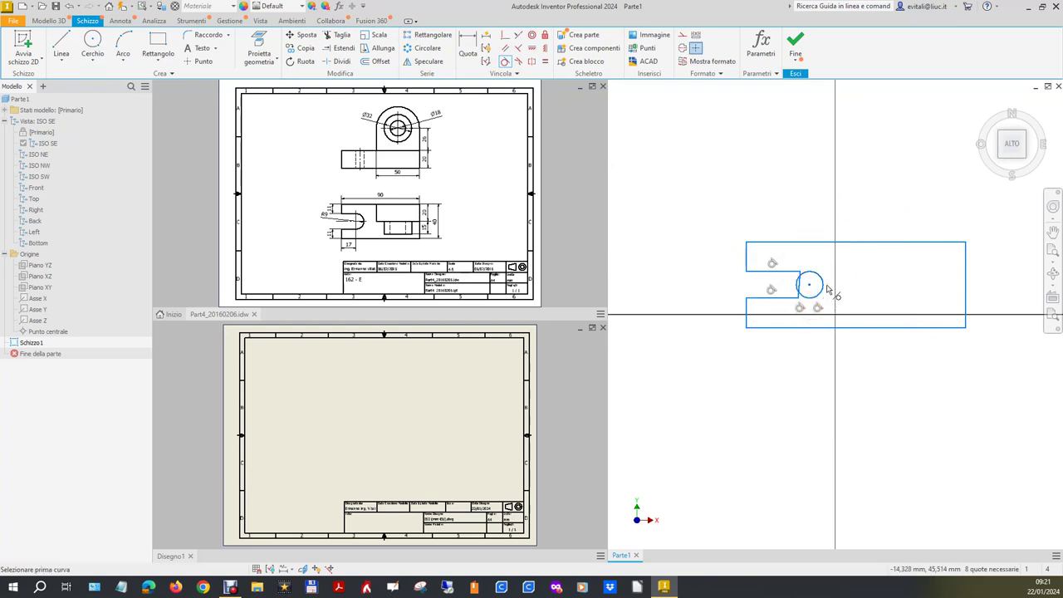
{"action": "right_click", "coordinate": [684, 168]}
{"action": "left_click", "coordinate": [717, 225]}
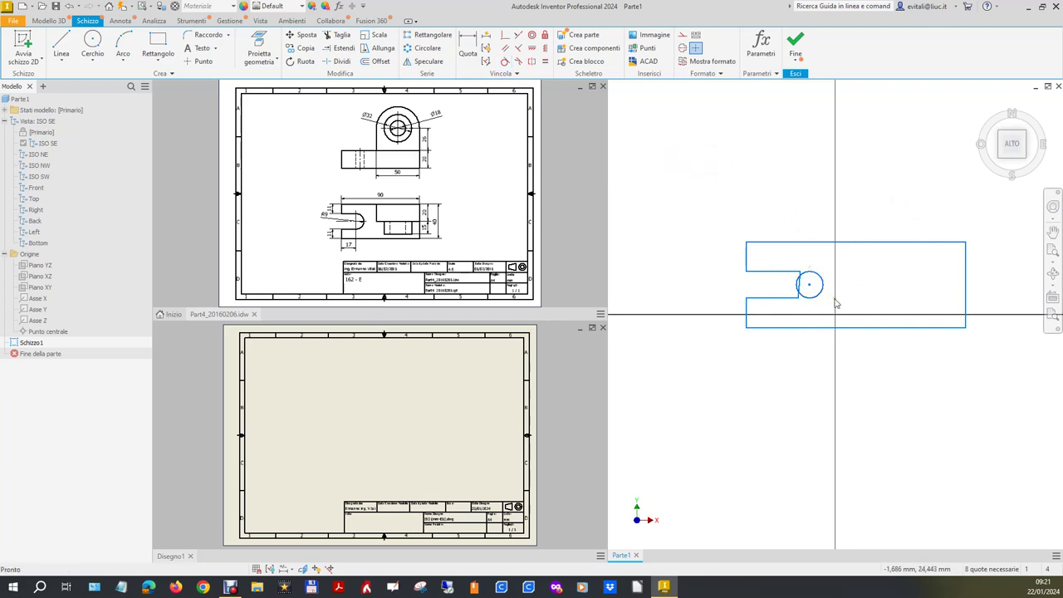
- Delete the slot's straight end, extend both slot lines to the circle, and trim the inner arc
{"action": "left_click", "coordinate": [803, 285]}
{"action": "left_click", "coordinate": [341, 48]}
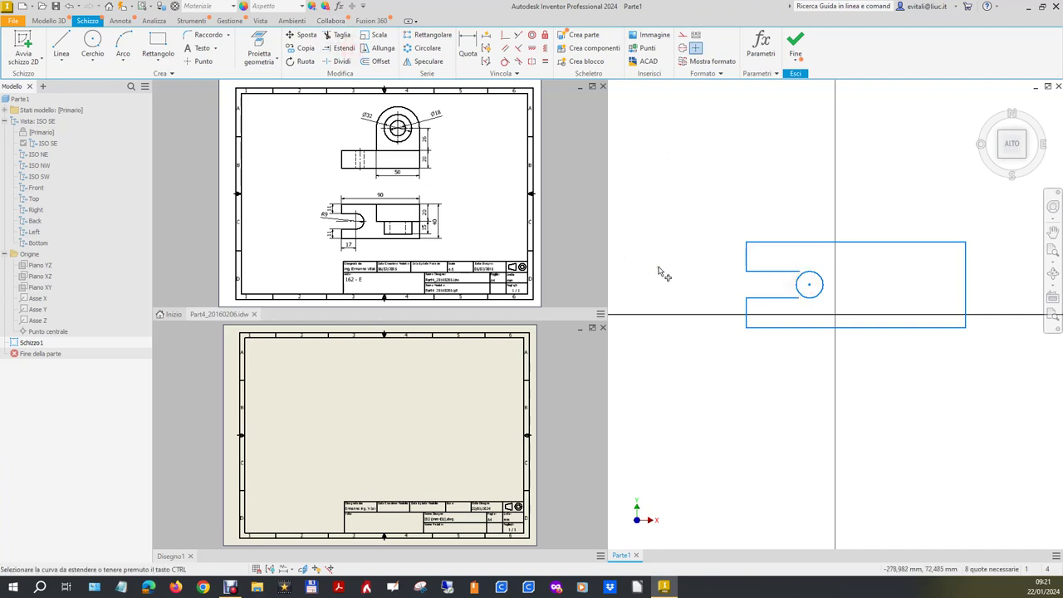
{"action": "left_click", "coordinate": [785, 272]}
{"action": "left_click", "coordinate": [793, 303]}
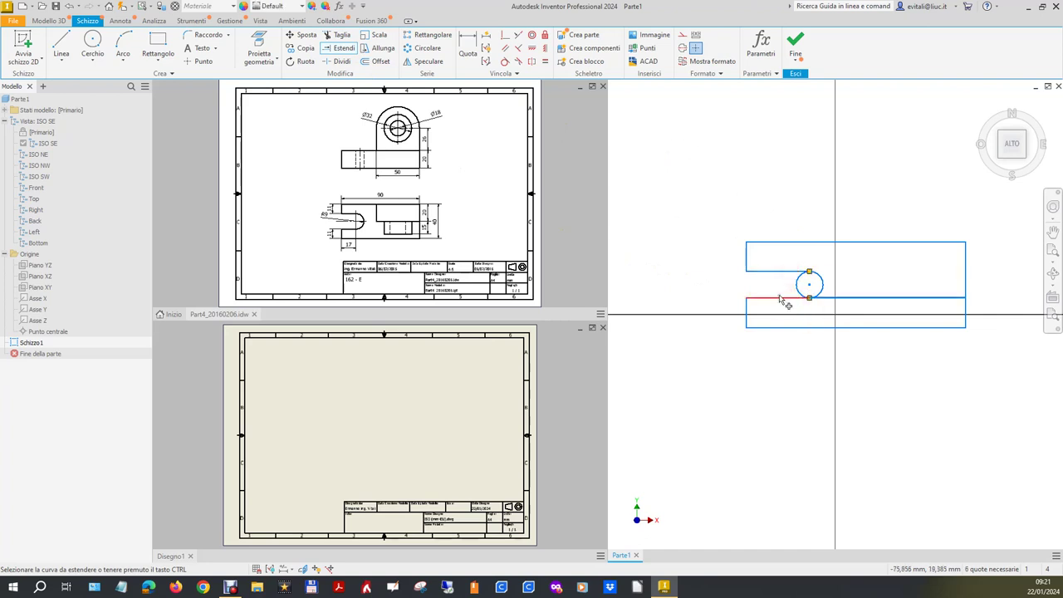
{"action": "left_click", "coordinate": [338, 35]}
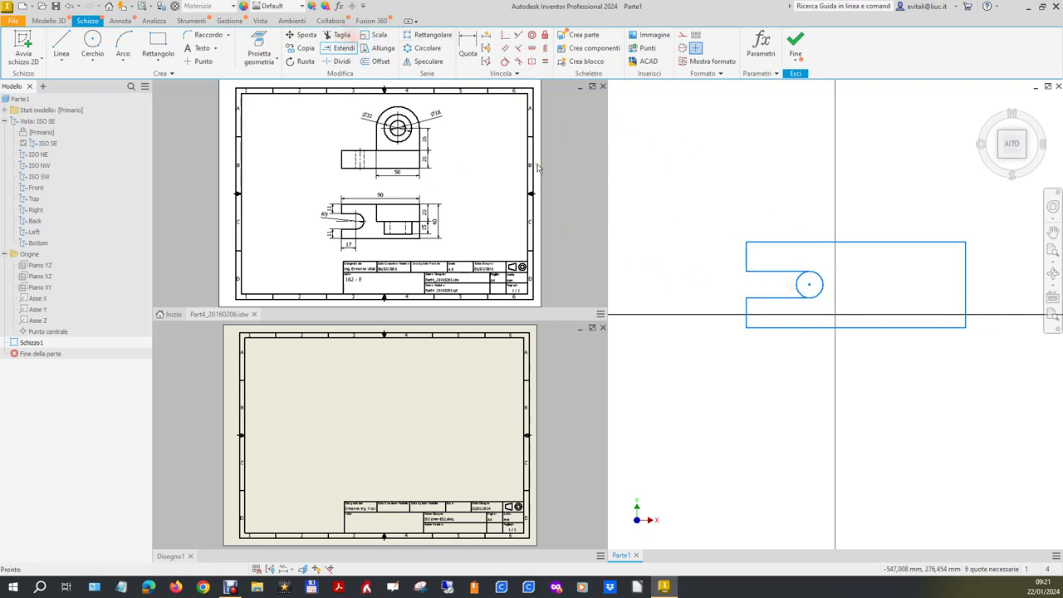
{"action": "left_click", "coordinate": [803, 289]}
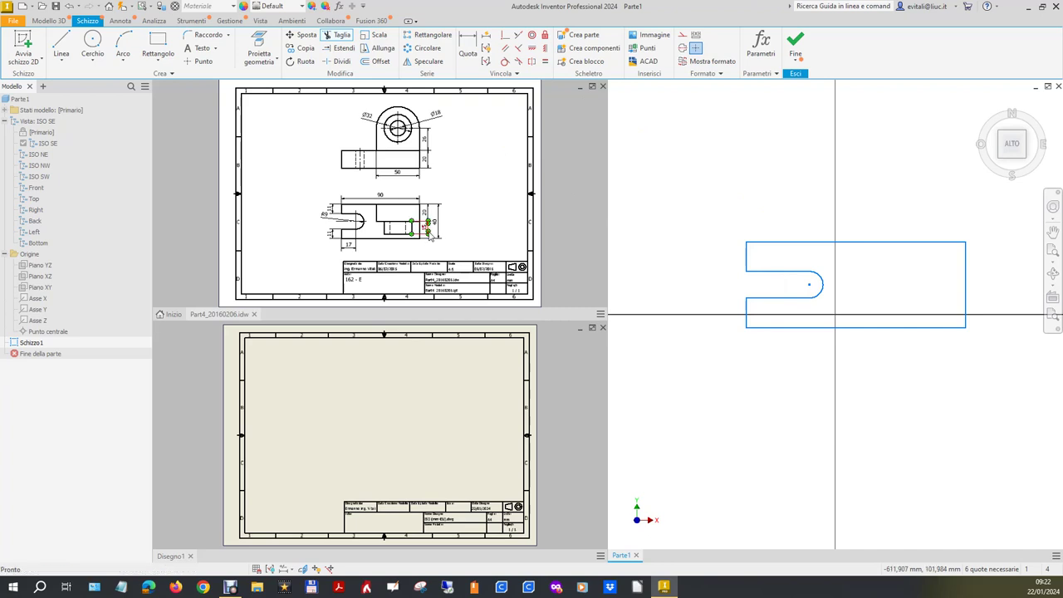
- Dimension the top edge to 90 and the right edge to 40
{"action": "left_click", "coordinate": [469, 47]}
{"action": "left_click", "coordinate": [944, 243]}
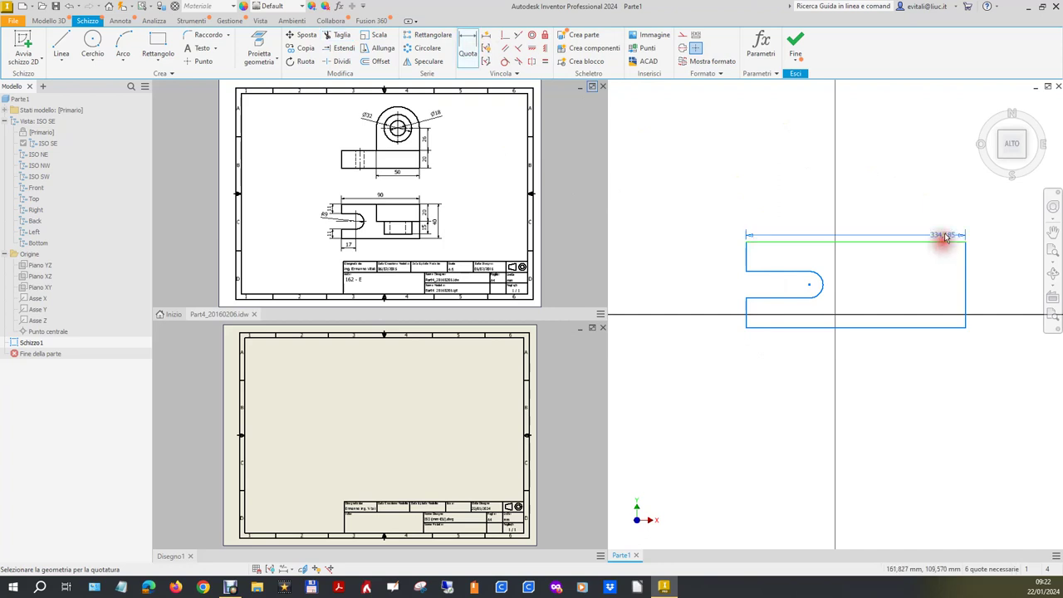
{"action": "left_click", "coordinate": [904, 204]}
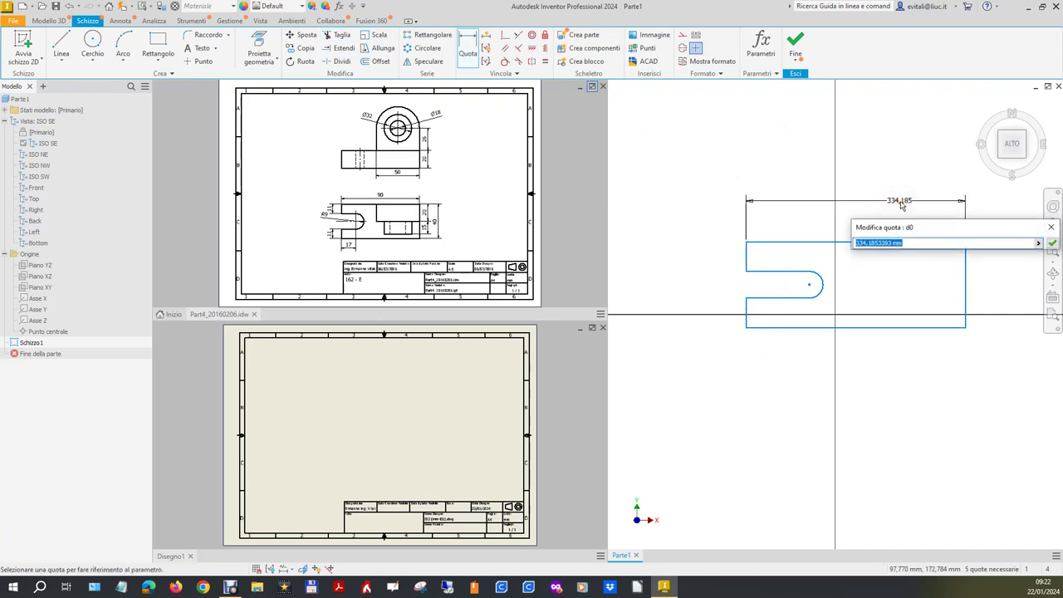
{"action": "type", "text": "90"}
{"action": "key", "text": "Return"}
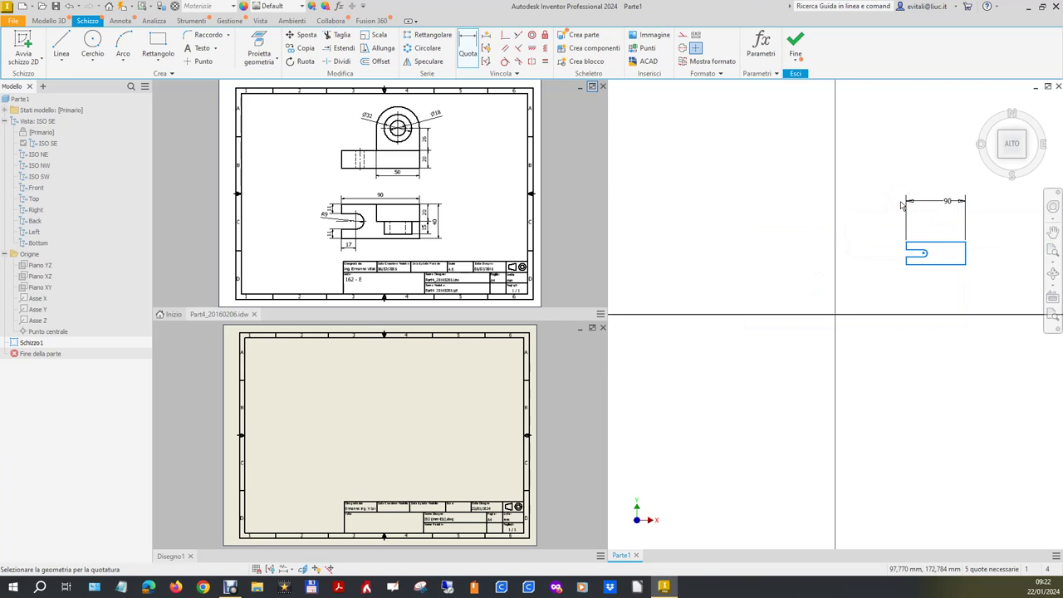
{"action": "scroll", "coordinate": [988, 249], "scroll_direction": "up", "scroll_amount": 2}
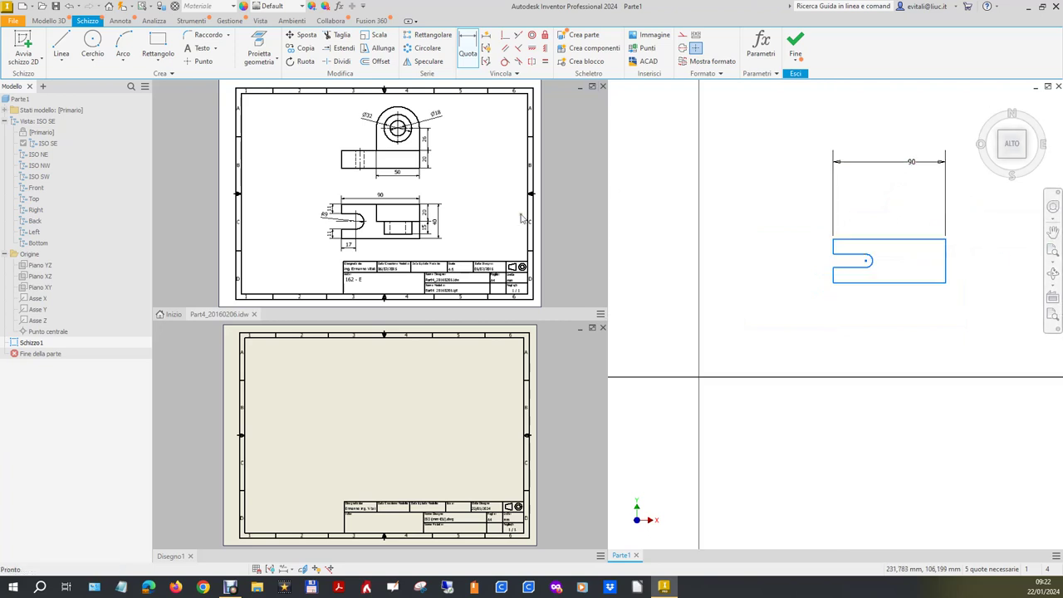
{"action": "left_click", "coordinate": [468, 53]}
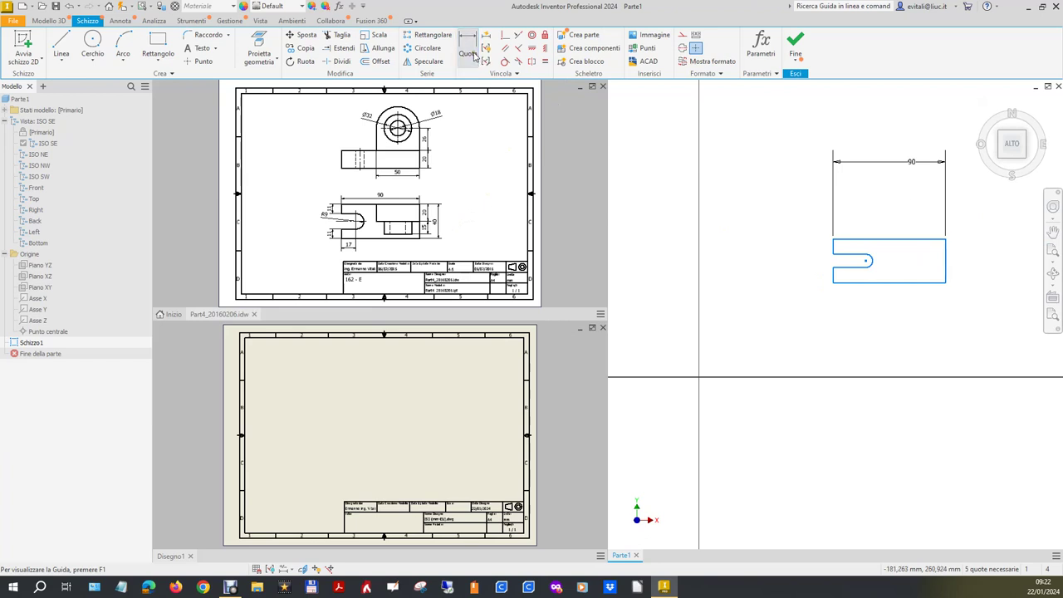
{"action": "left_click", "coordinate": [945, 270]}
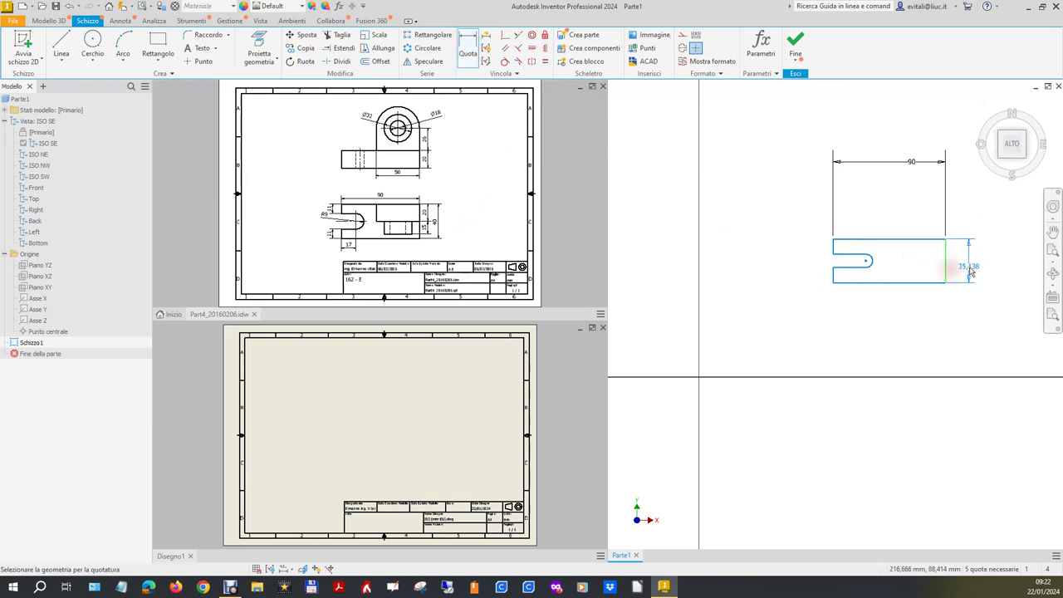
{"action": "left_click", "coordinate": [983, 264]}
{"action": "type", "text": "40"}
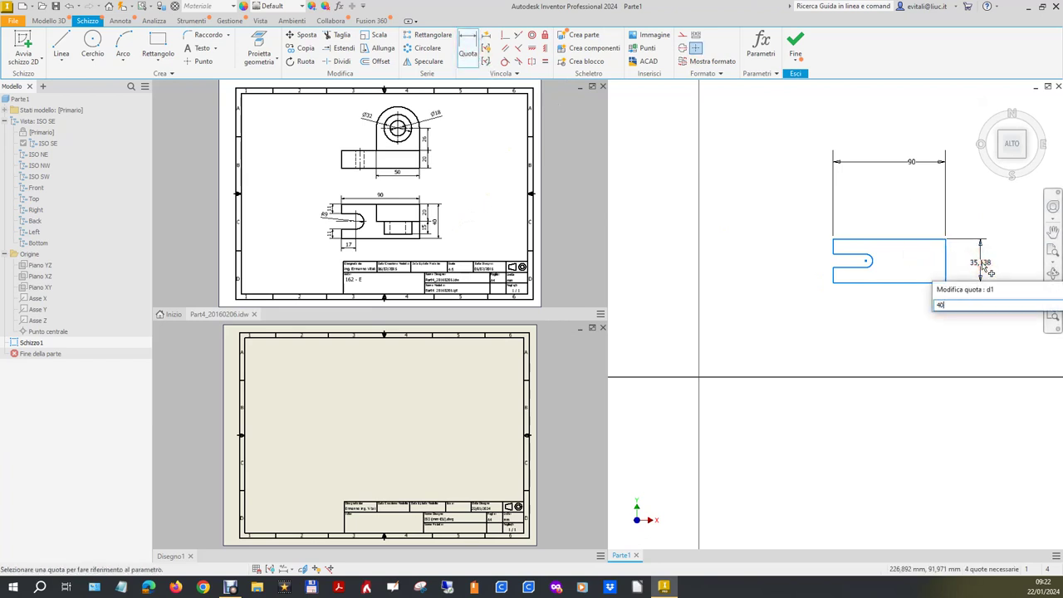
{"action": "key", "text": "Return"}
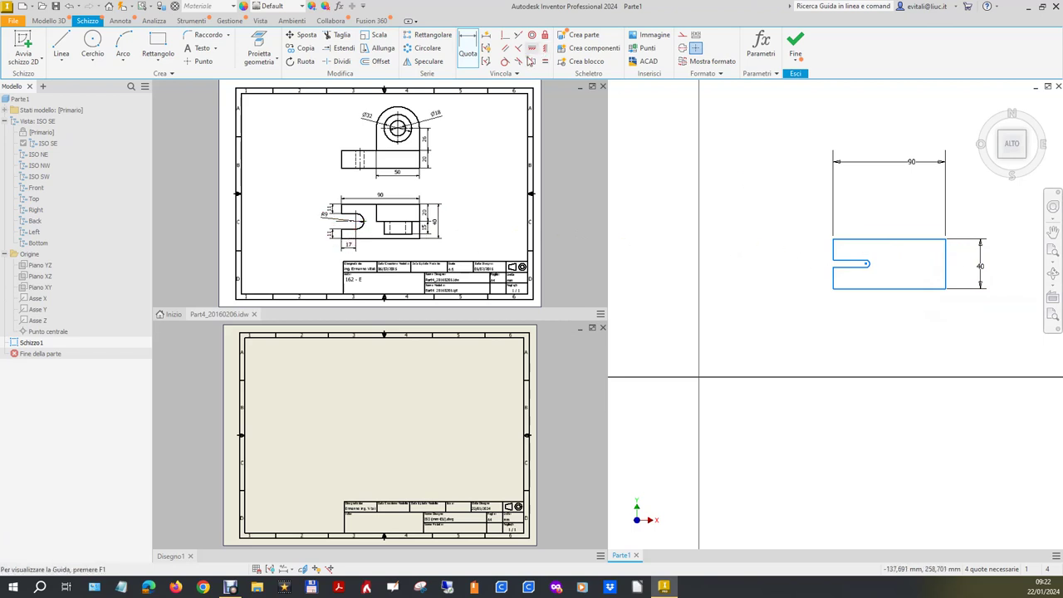
- Dimension the short upper-left edge to 14, then pick the slot's rounded end for a radius
{"action": "left_click", "coordinate": [468, 48]}
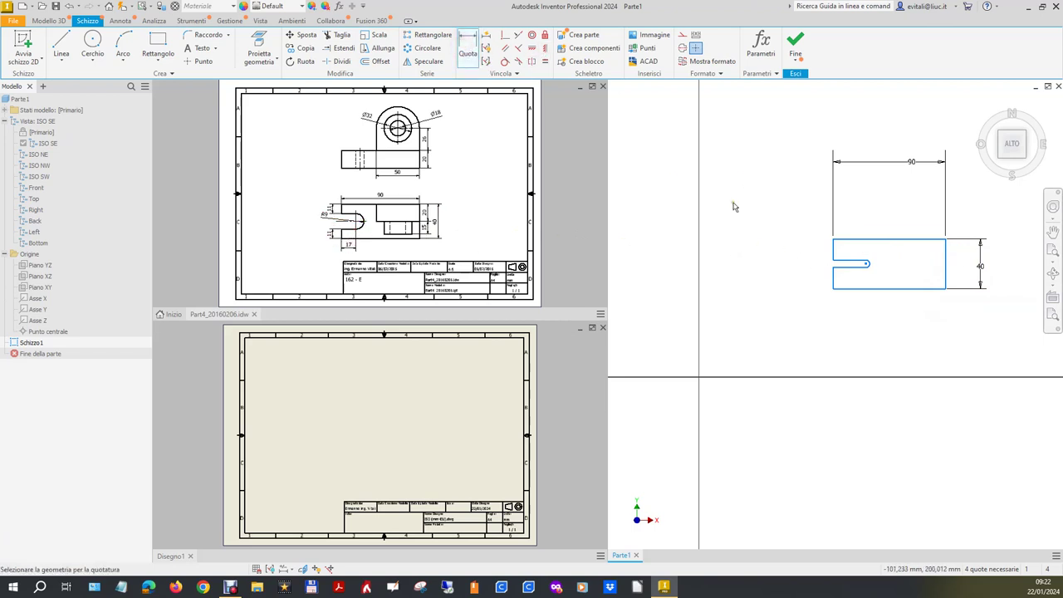
{"action": "left_click", "coordinate": [834, 256]}
{"action": "left_click", "coordinate": [800, 219]}
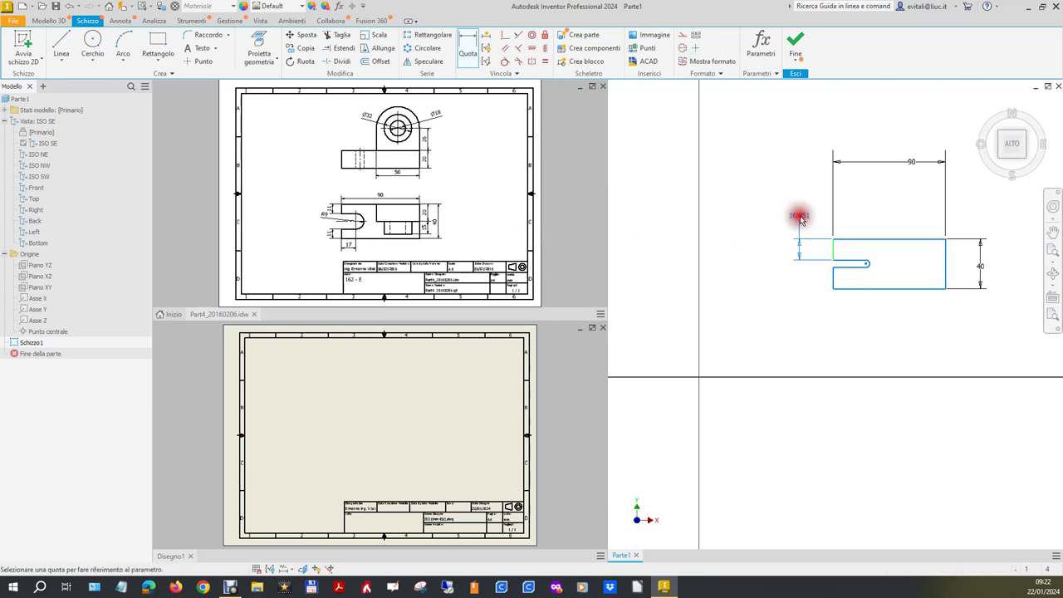
{"action": "type", "text": "14"}
{"action": "key", "text": "Return"}
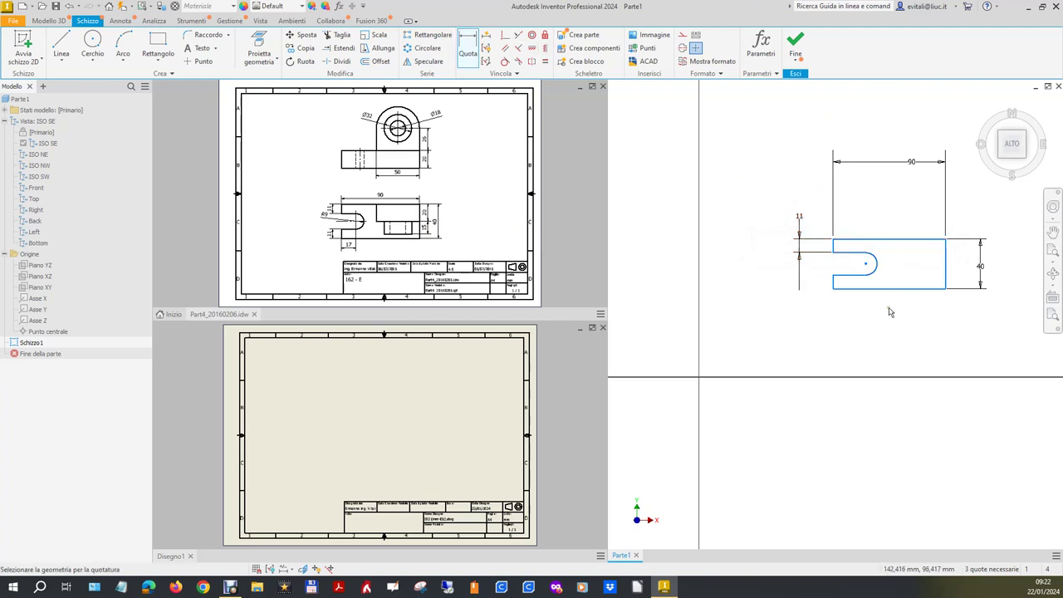
{"action": "left_click", "coordinate": [876, 262]}
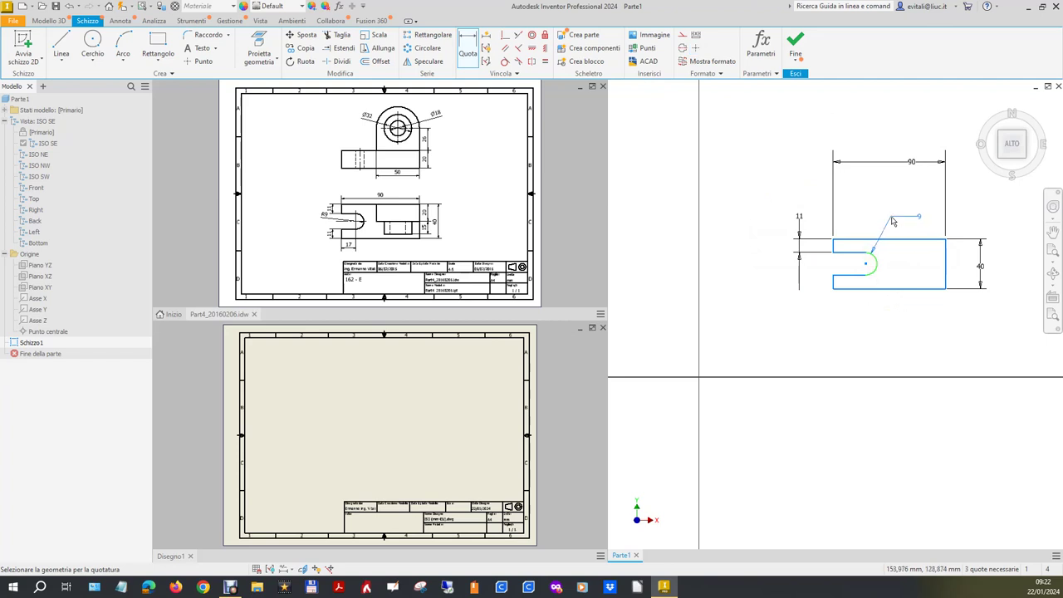
- Keep the slot arc radius as a reference and place the slot centre 17 mm from the left edge
{"action": "left_click", "coordinate": [892, 216]}
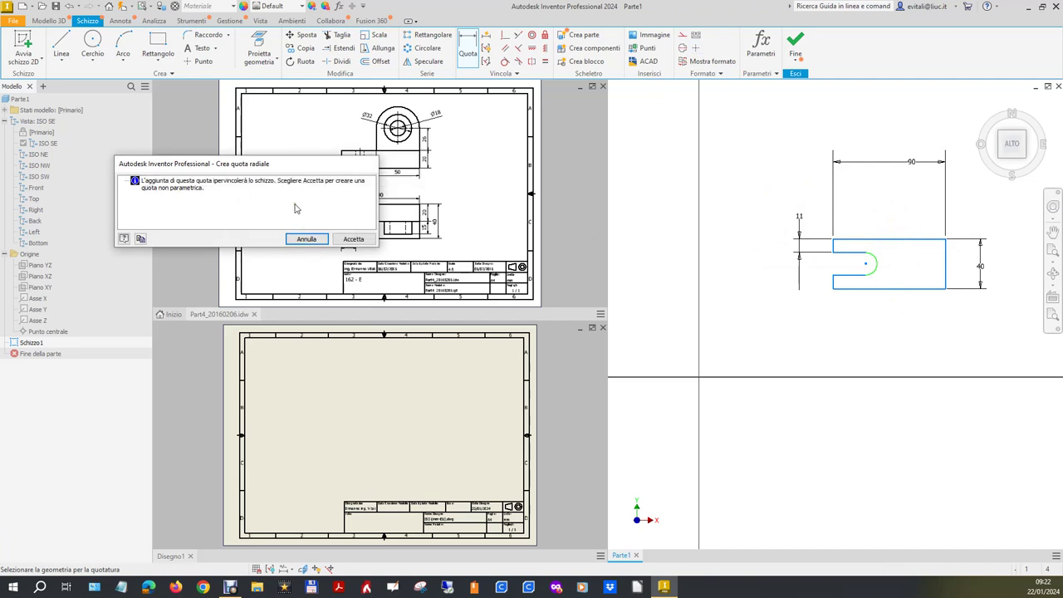
{"action": "left_click", "coordinate": [354, 240]}
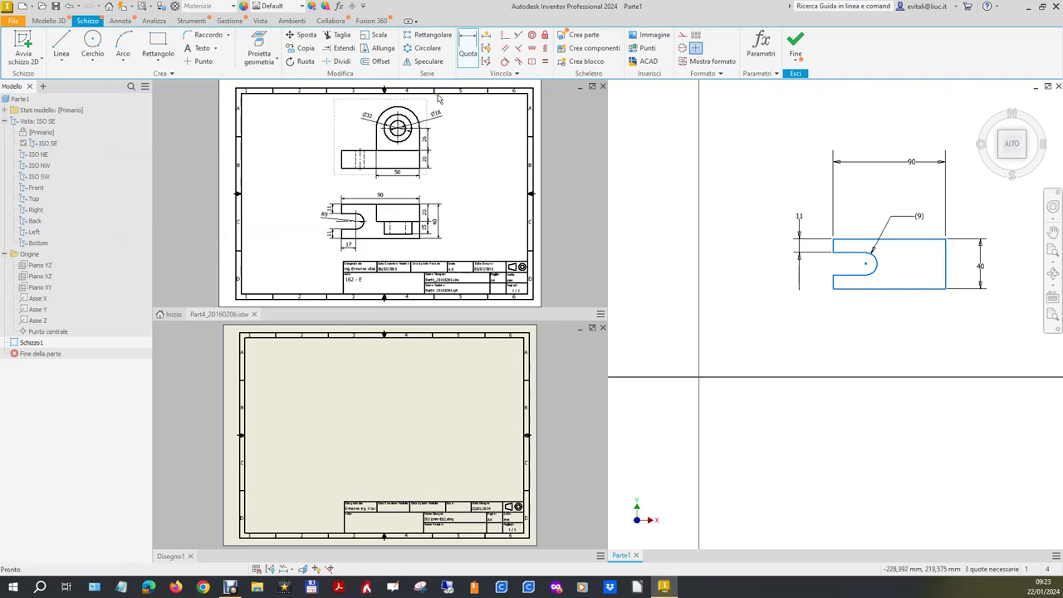
{"action": "left_click", "coordinate": [848, 275]}
{"action": "left_click", "coordinate": [856, 323]}
{"action": "type", "text": "17"}
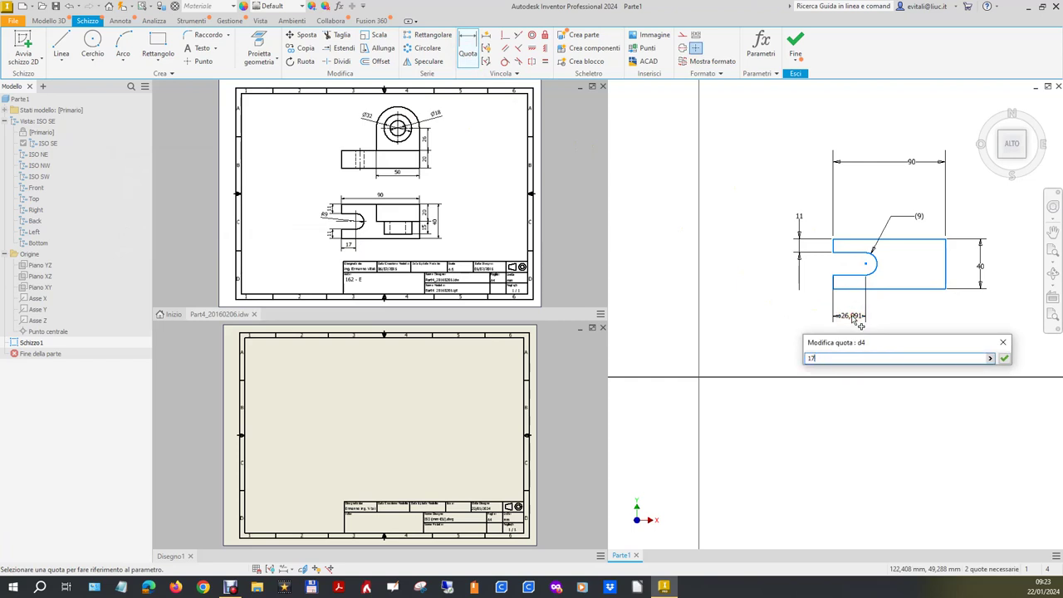
{"action": "key", "text": "Return"}
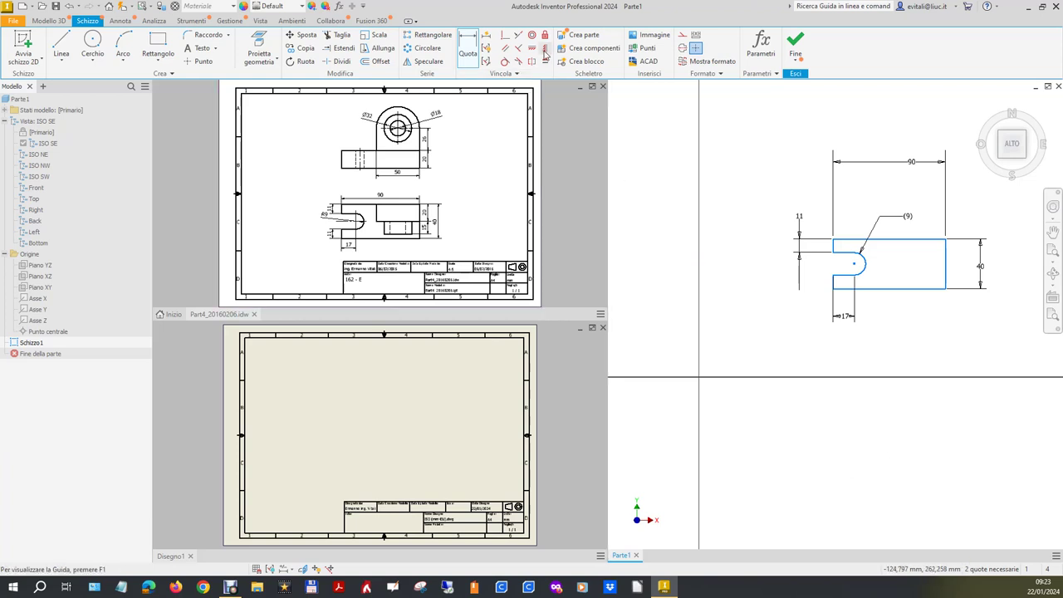
{"action": "left_click", "coordinate": [890, 240]}
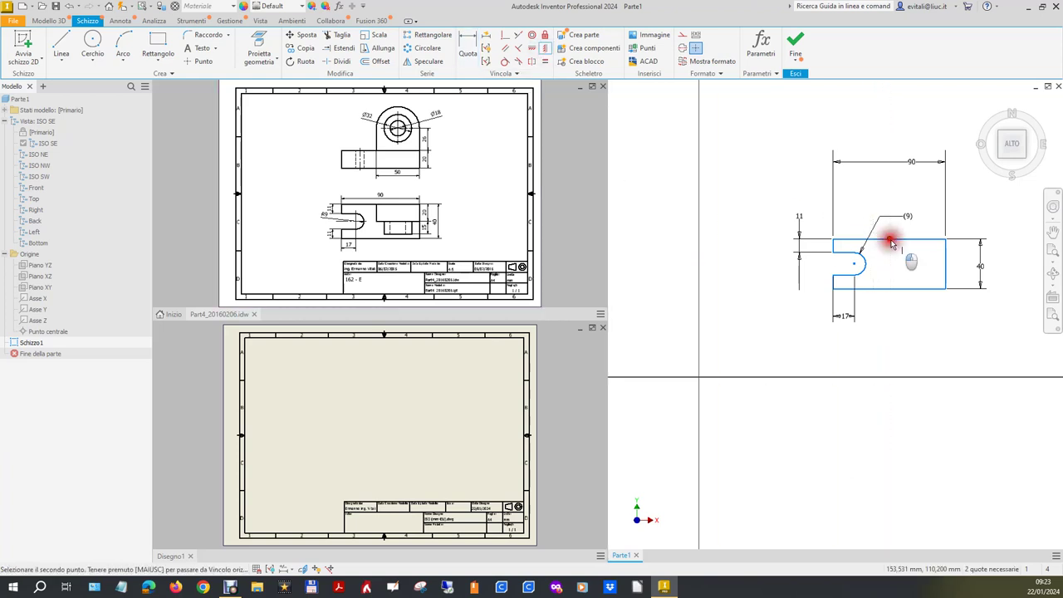
- Align the plate's top-edge and right-edge midpoints with the origin to fully constrain Schizzo1
{"action": "left_click", "coordinate": [61, 334]}
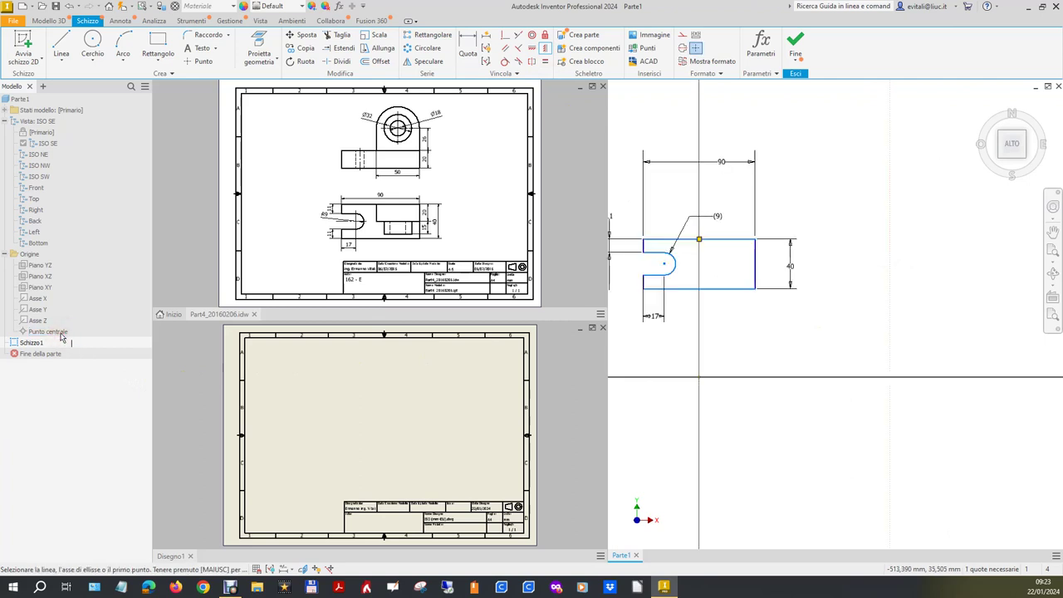
{"action": "left_click", "coordinate": [536, 48]}
{"action": "left_click", "coordinate": [755, 264]}
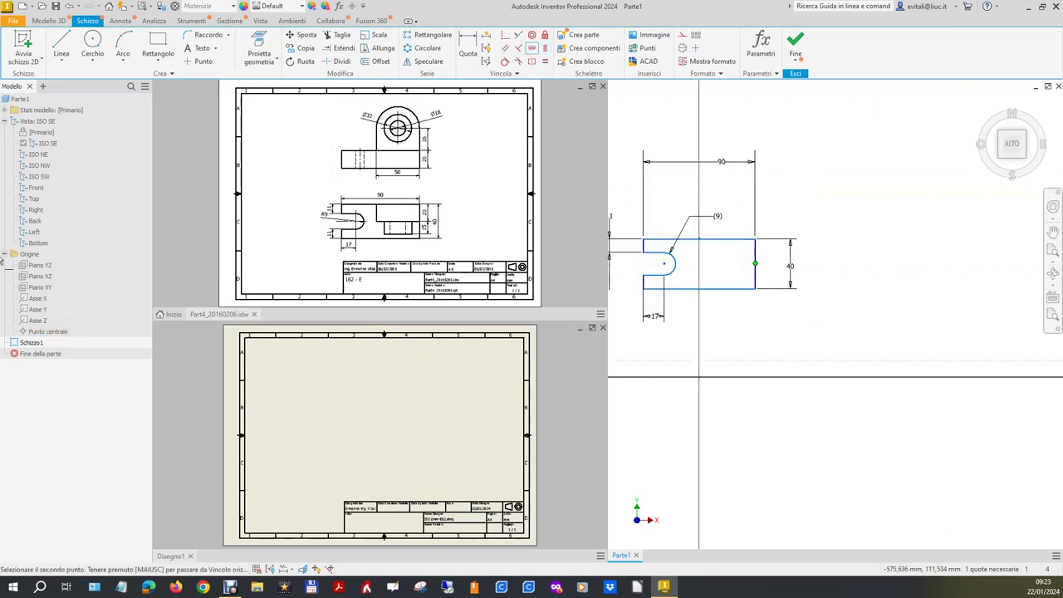
{"action": "left_click", "coordinate": [47, 332]}
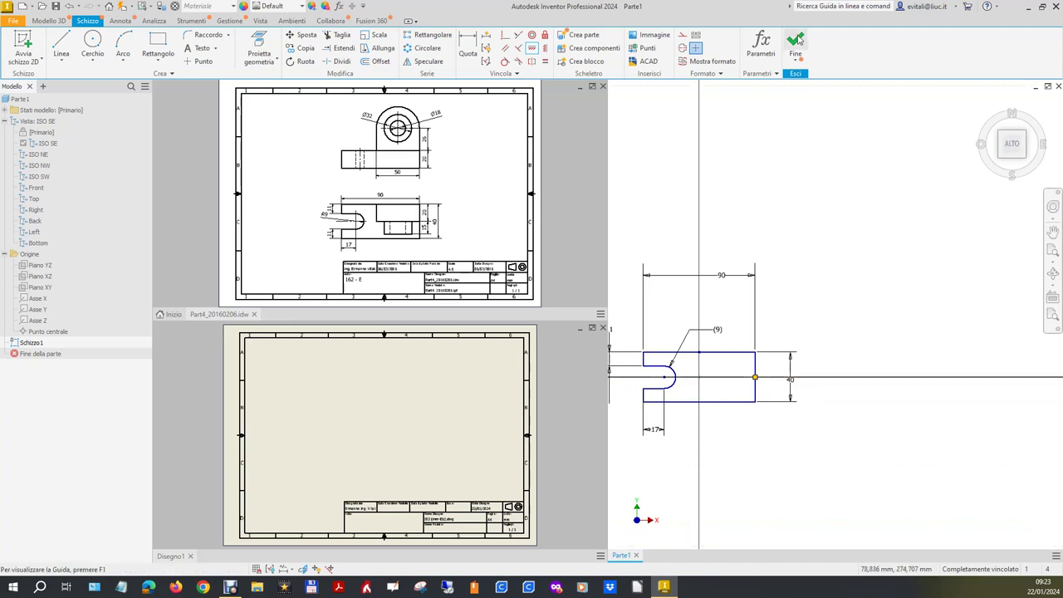
{"action": "left_click", "coordinate": [797, 42]}
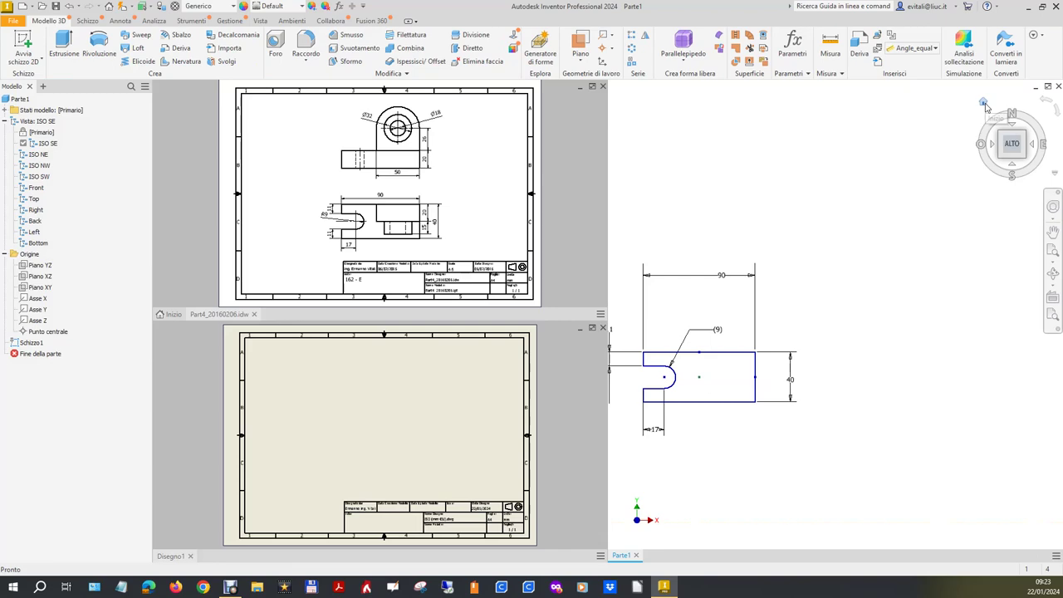
- Turn the plate to an isometric corner and save it as the home view
{"action": "left_click", "coordinate": [984, 102]}
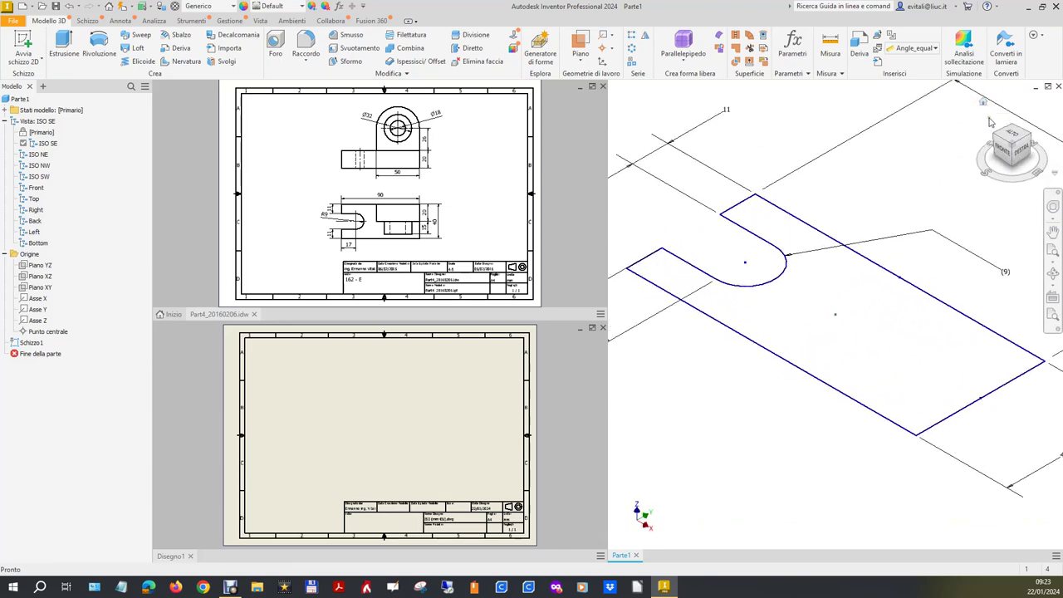
{"action": "left_click", "coordinate": [995, 141]}
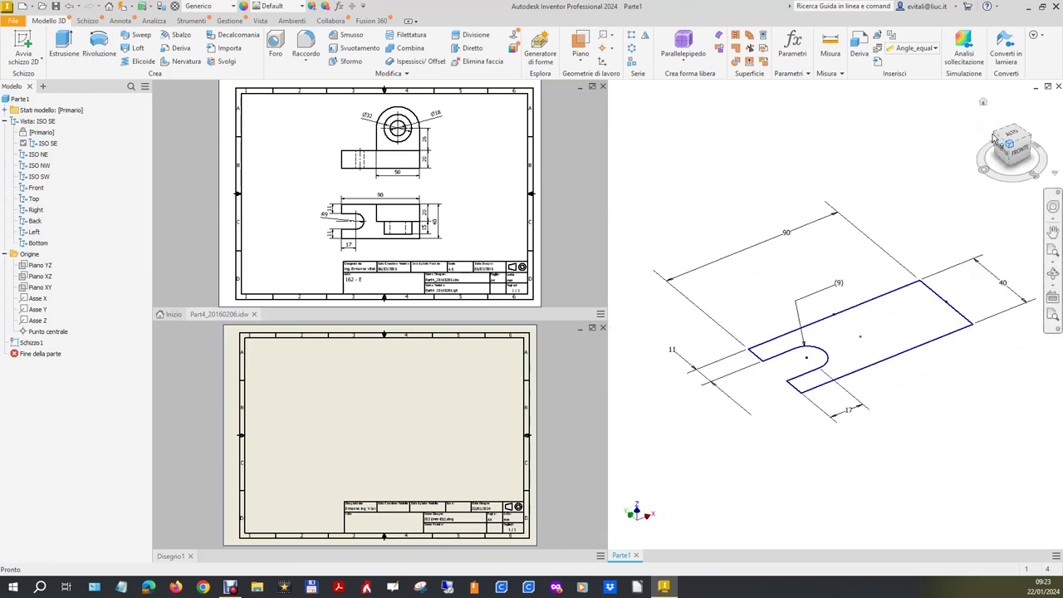
{"action": "right_click", "coordinate": [987, 103]}
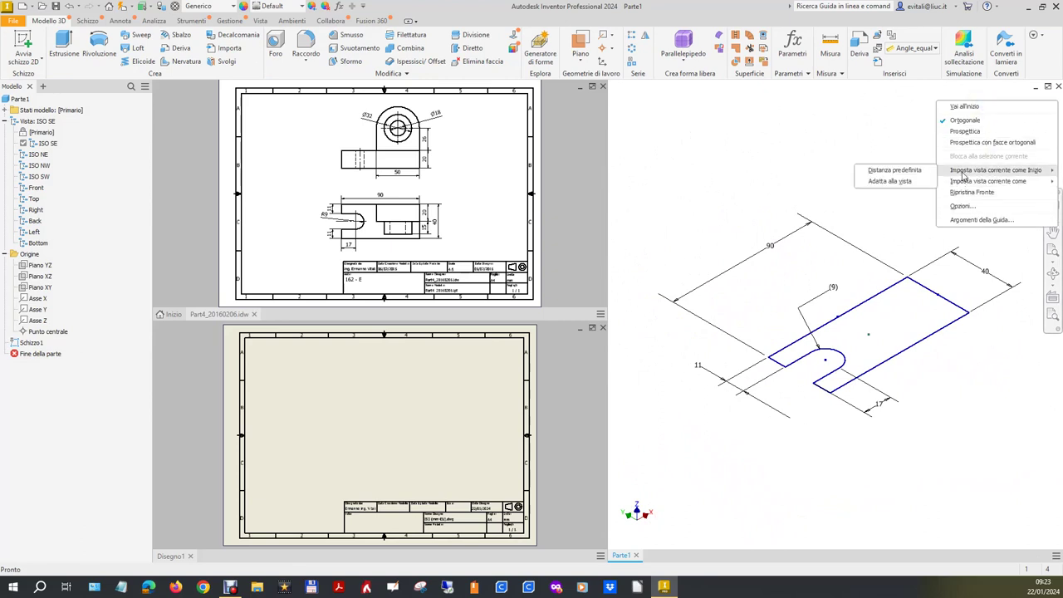
{"action": "left_click", "coordinate": [922, 186]}
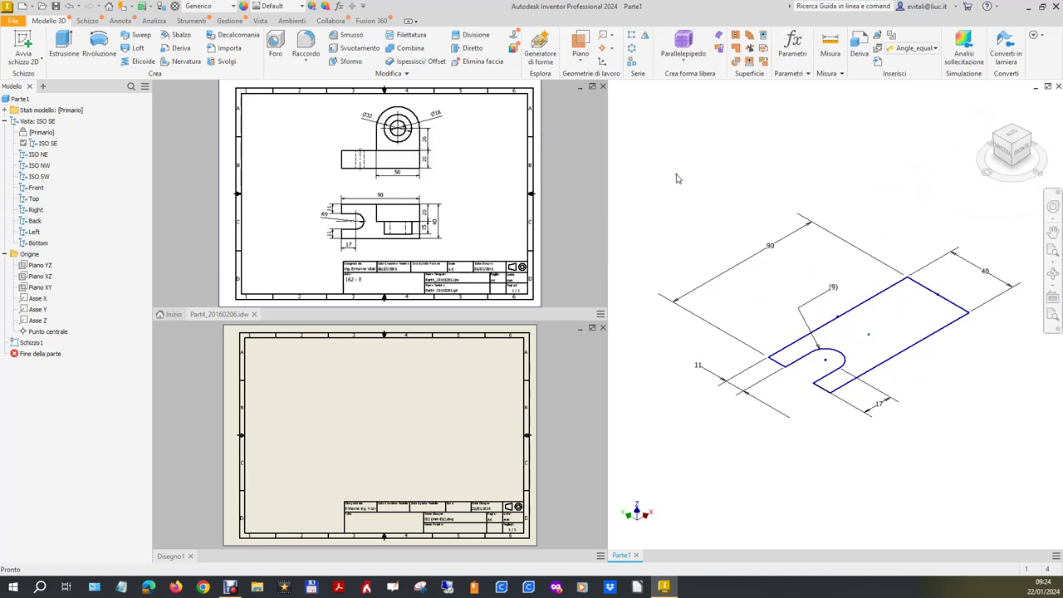
- Extrude the slotted plate profile by a 20 mm distance to create Estrusione1
{"action": "left_click", "coordinate": [64, 46]}
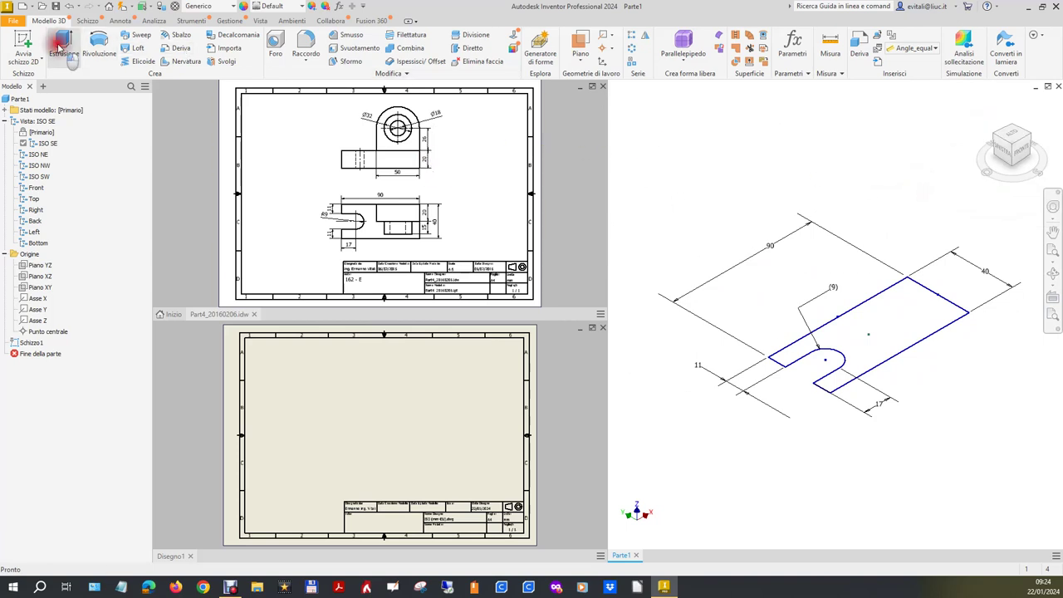
{"action": "left_click", "coordinate": [929, 334]}
{"action": "left_click", "coordinate": [208, 181]}
{"action": "type", "text": "2"}
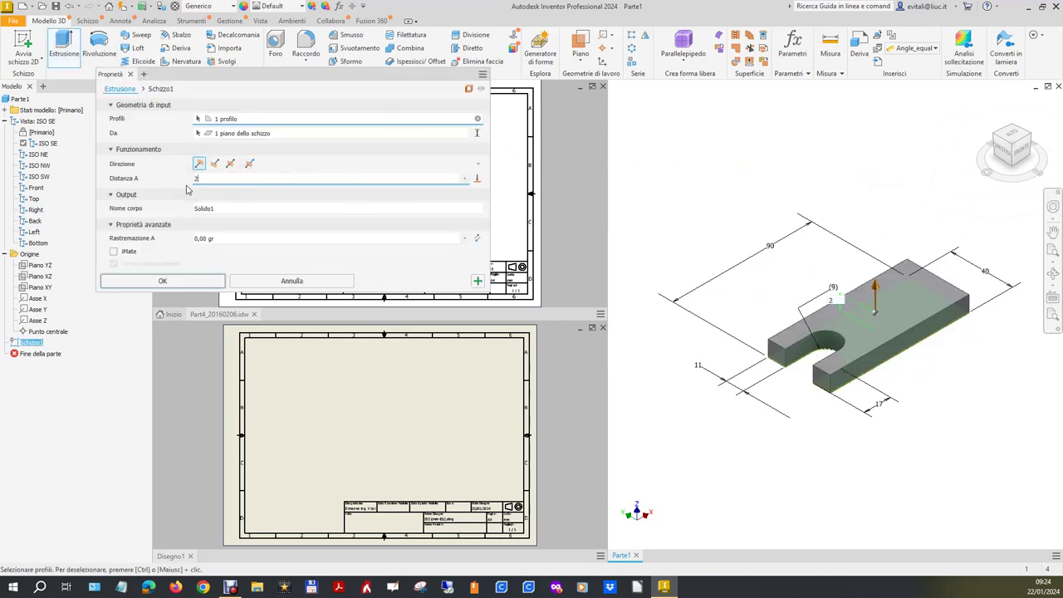
{"action": "type", "text": "0"}
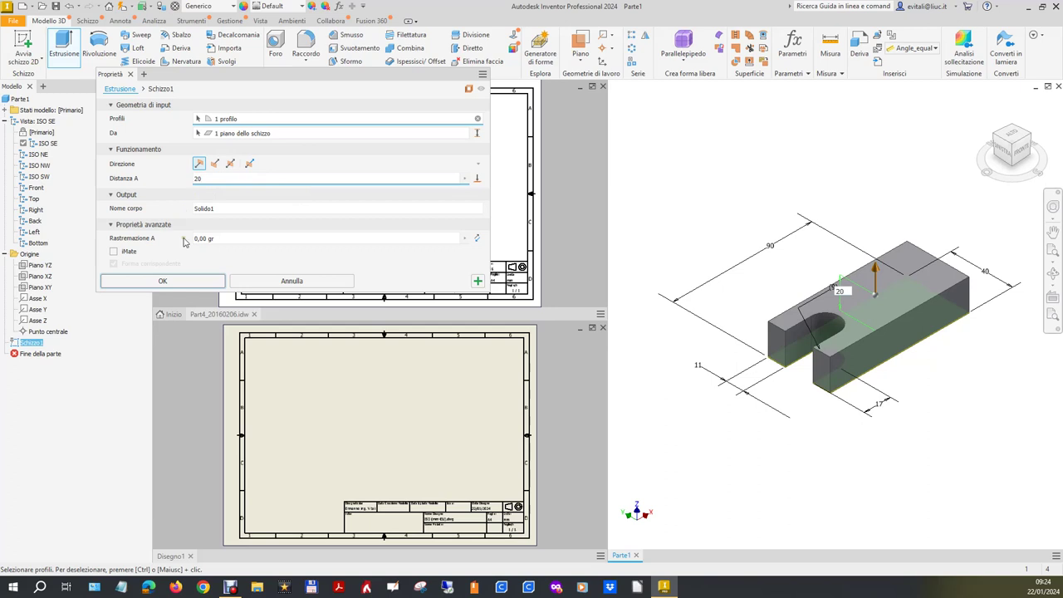
{"action": "left_click", "coordinate": [186, 282]}
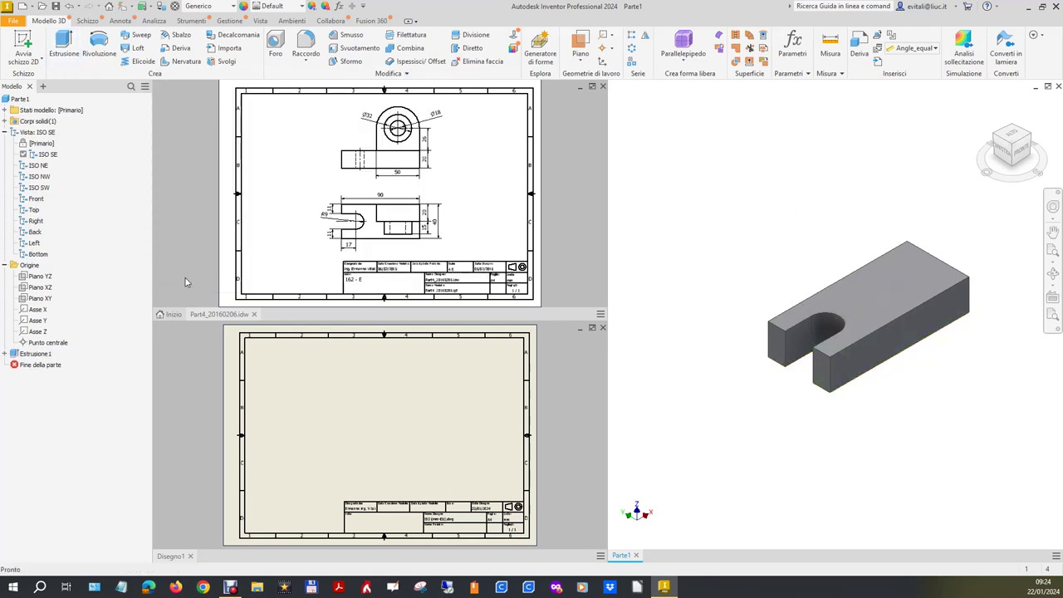
- Save the part as Part4_20160206Filmato.ipt and return the model to its home view
{"action": "left_click", "coordinate": [660, 185]}
{"action": "left_click", "coordinate": [21, 24]}
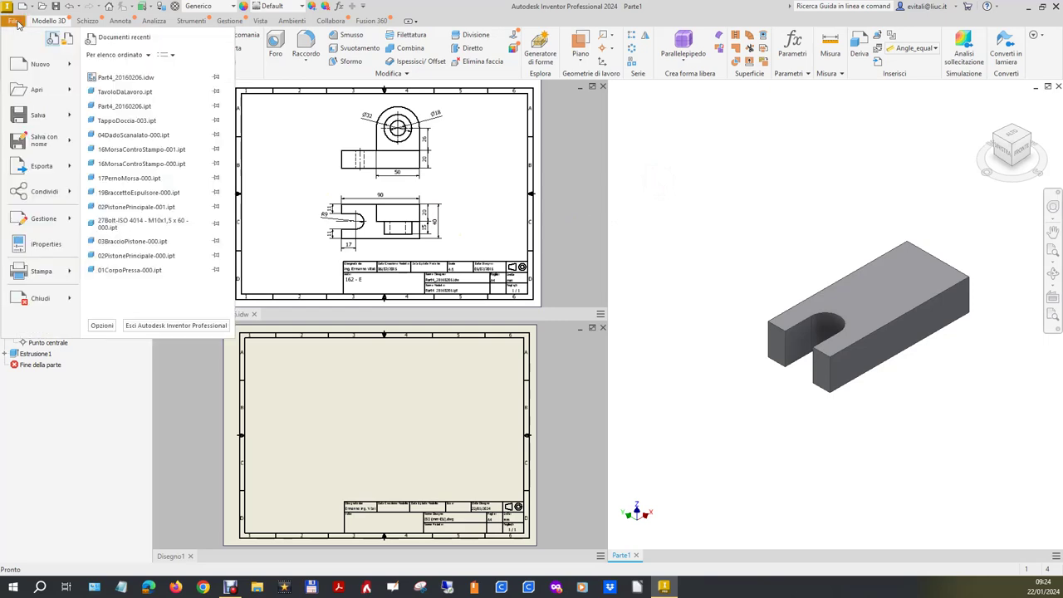
{"action": "left_click", "coordinate": [50, 144]}
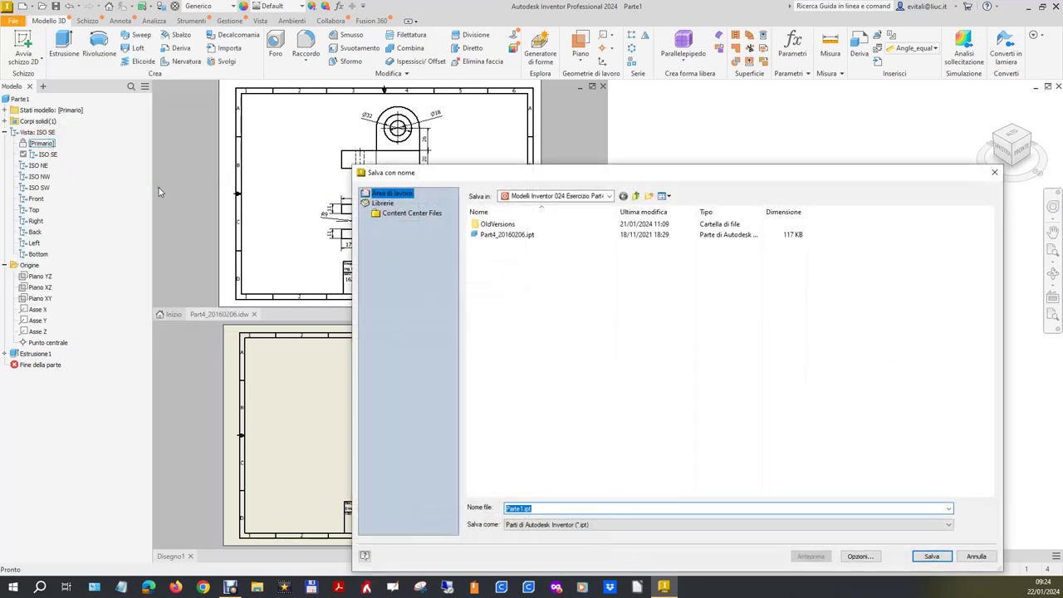
{"action": "left_click", "coordinate": [508, 235]}
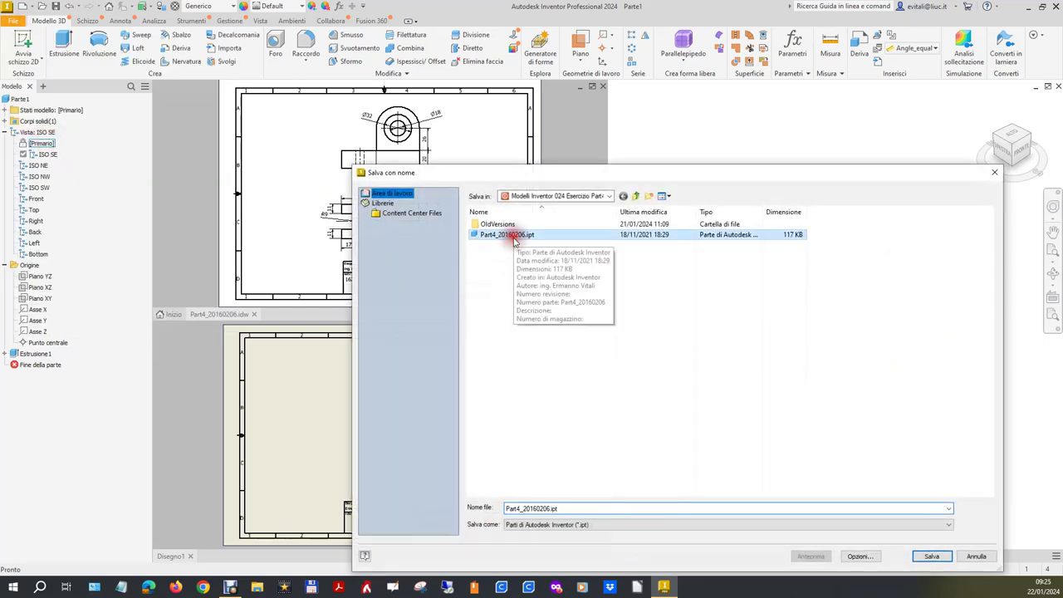
{"action": "double_click", "coordinate": [550, 508]}
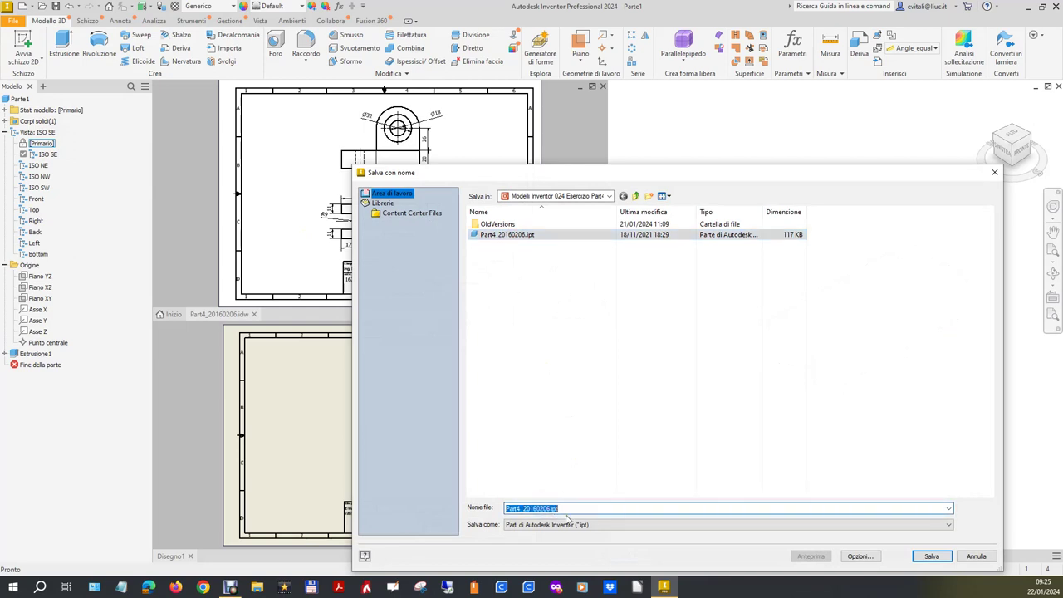
{"action": "left_click", "coordinate": [552, 510]}
{"action": "key", "text": "Return"}
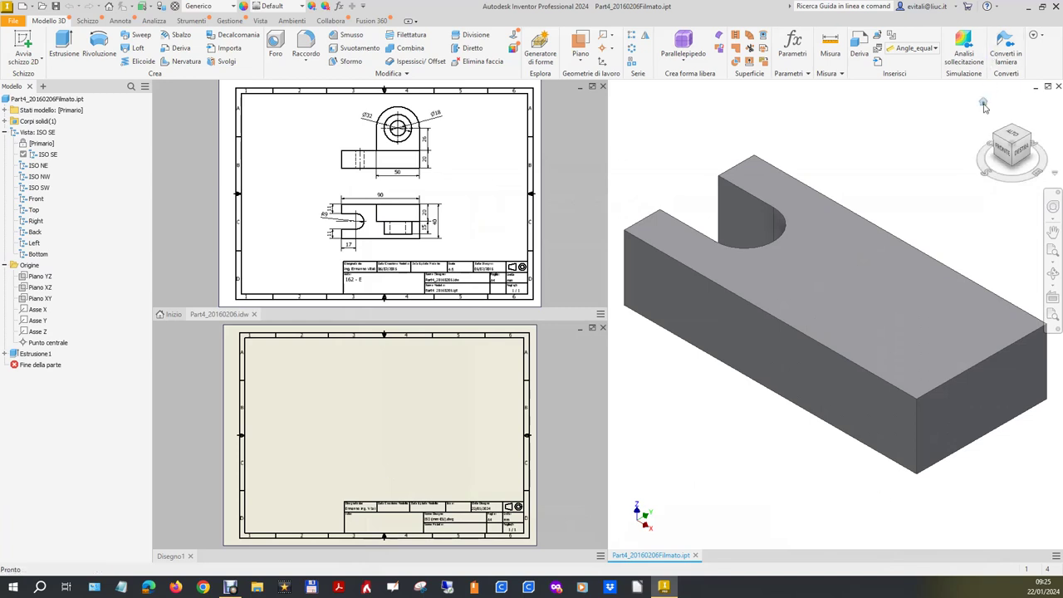
{"action": "left_click", "coordinate": [984, 103]}
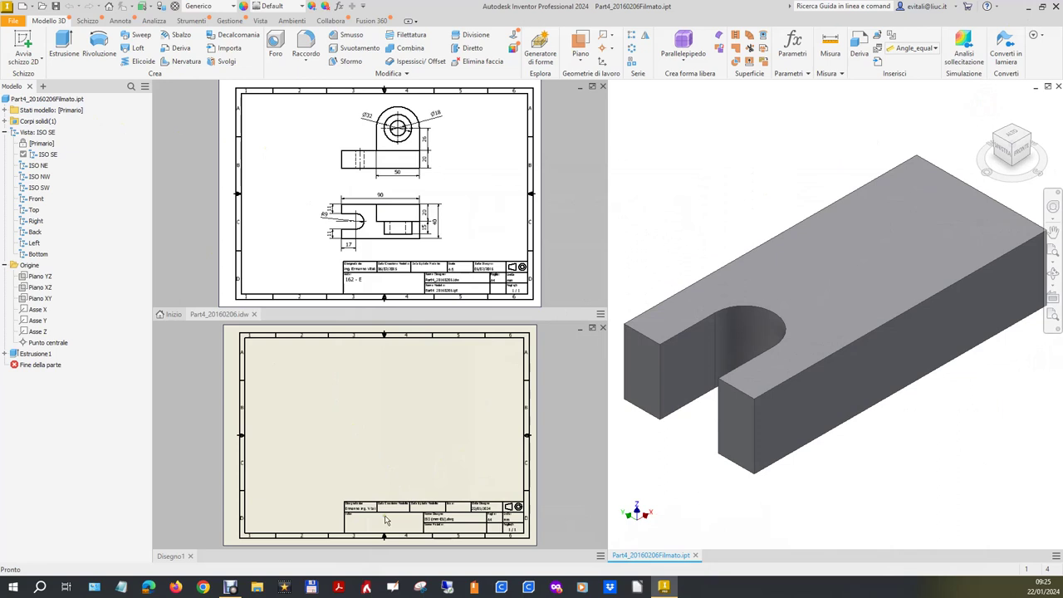
- Place a top base view of the slotted plate on Disegno1 at scale 4:5
{"action": "left_click", "coordinate": [176, 428]}
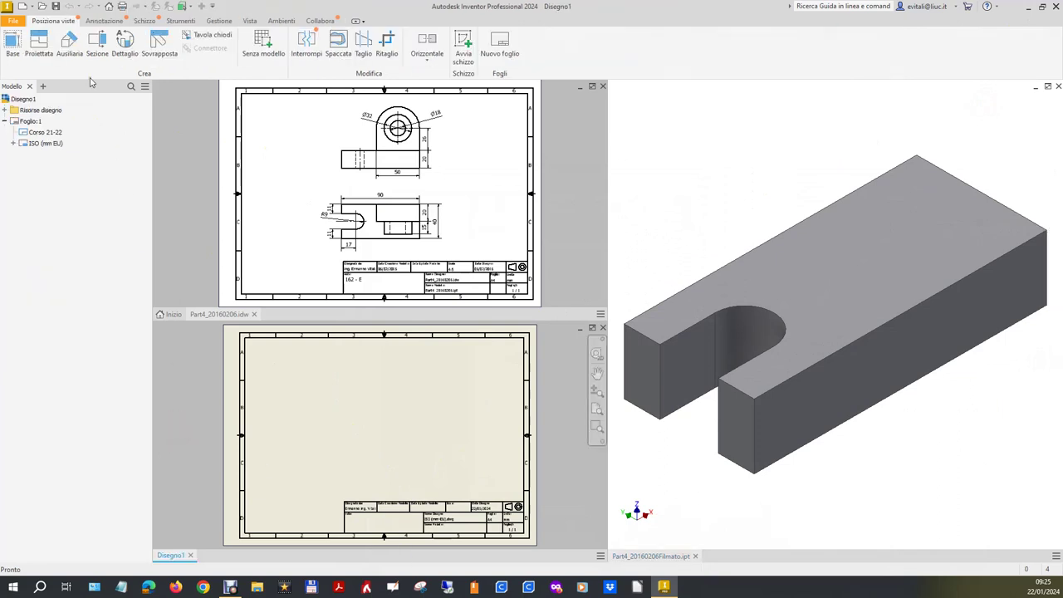
{"action": "left_click", "coordinate": [20, 43]}
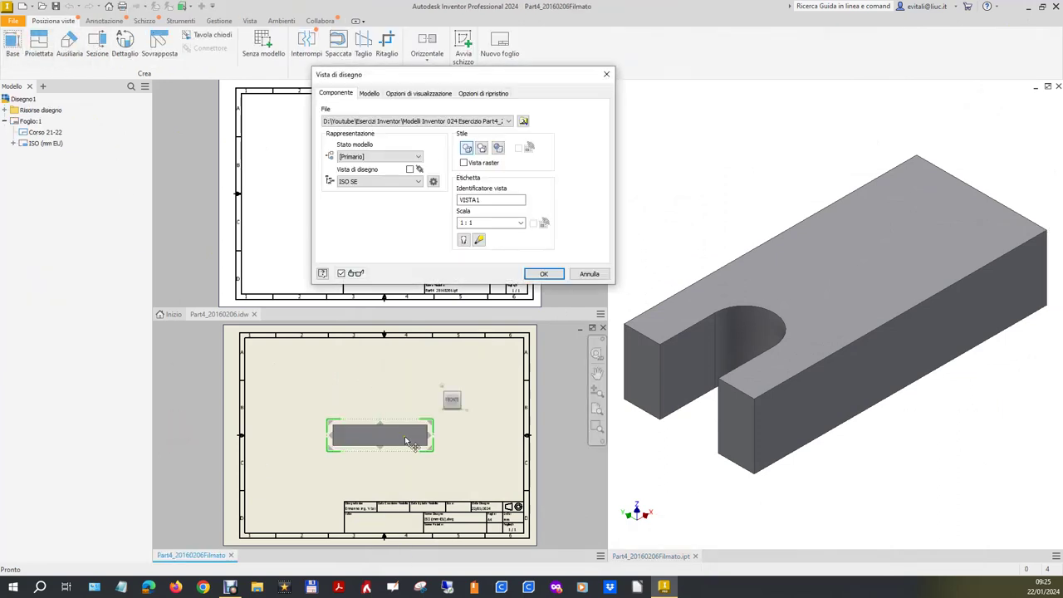
{"action": "left_click", "coordinate": [453, 394]}
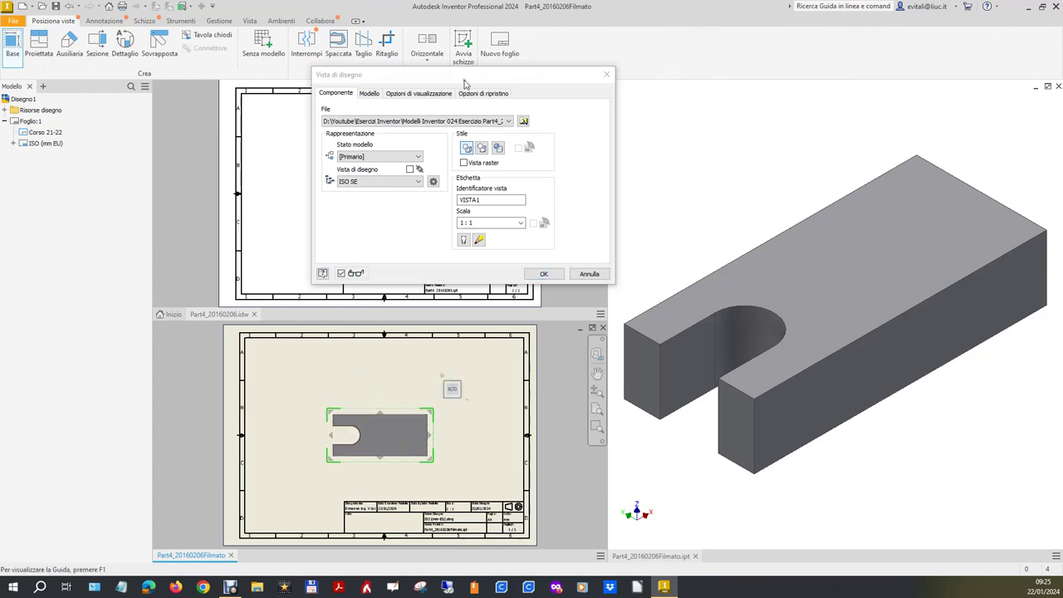
{"action": "left_click_drag", "start_coordinate": [464, 76], "coordinate": [857, 67]}
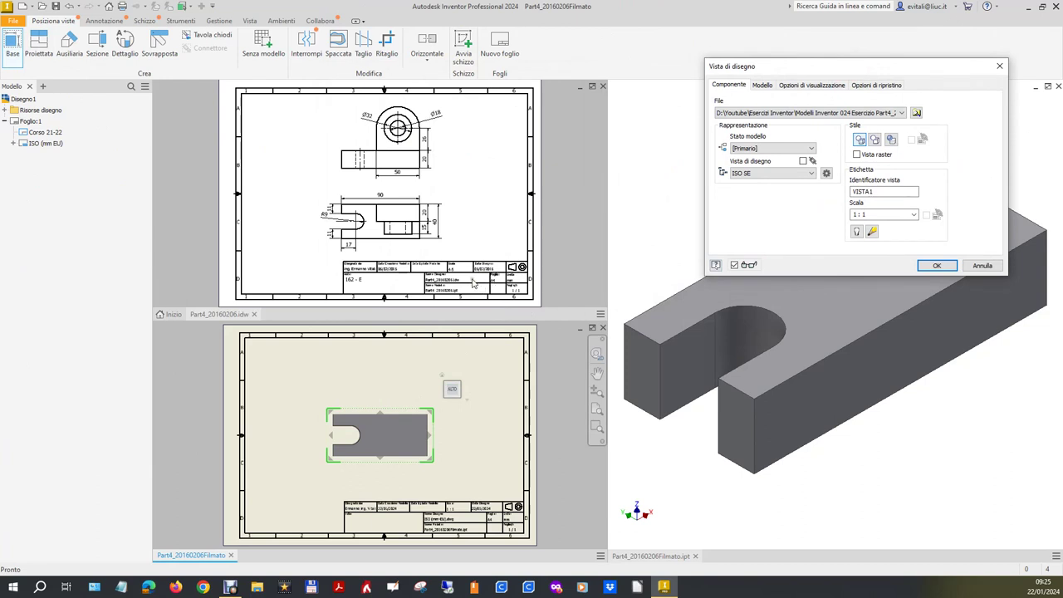
{"action": "triple_click", "coordinate": [873, 214]}
{"action": "type", "text": "4:5"}
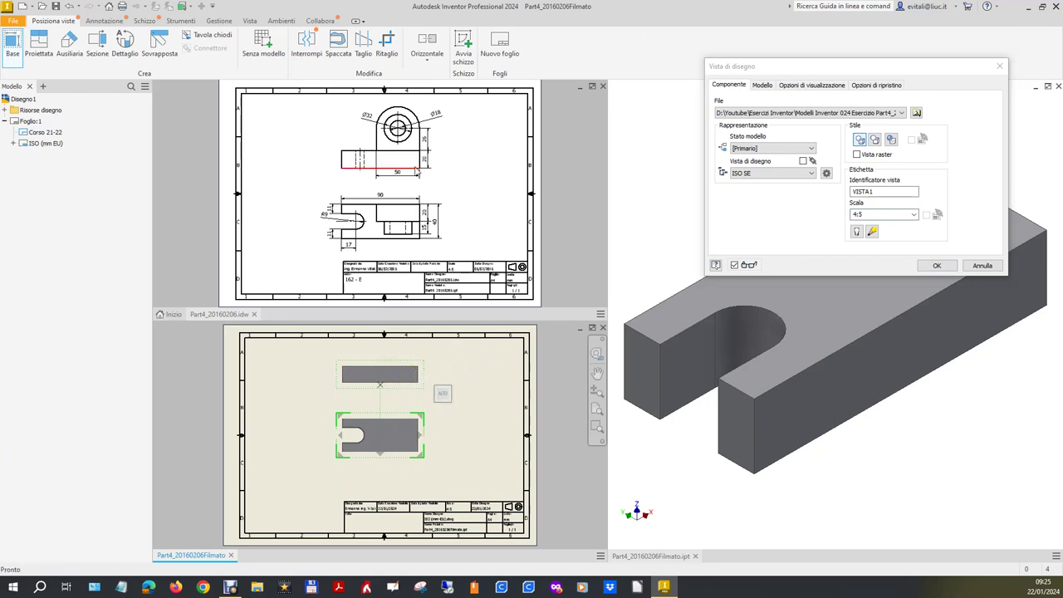
{"action": "left_click", "coordinate": [925, 268]}
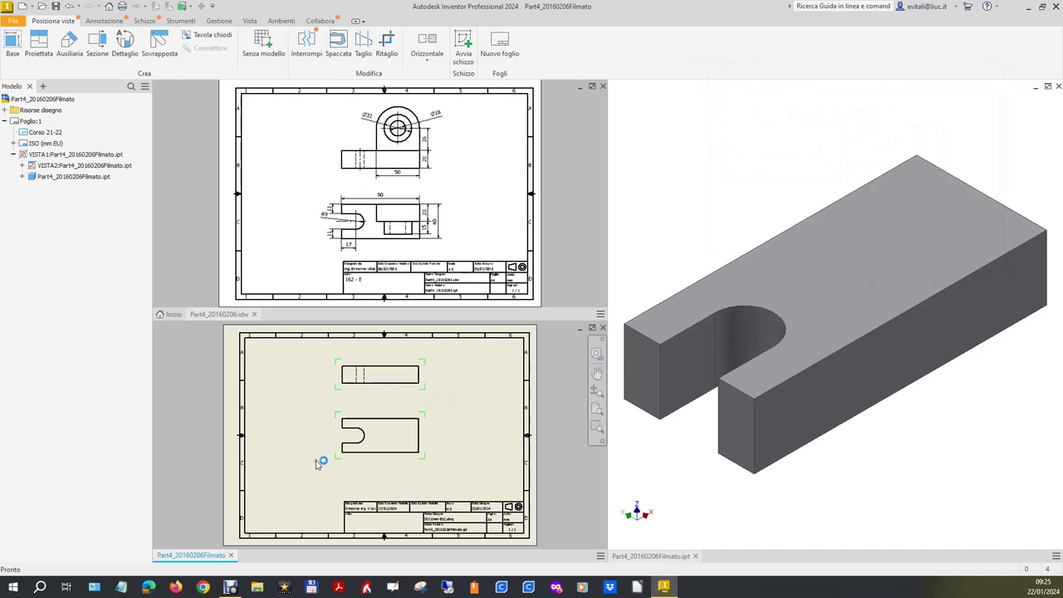
- Move the base and projected views slightly lower on the sheet, then return to the part
{"action": "left_click", "coordinate": [376, 413]}
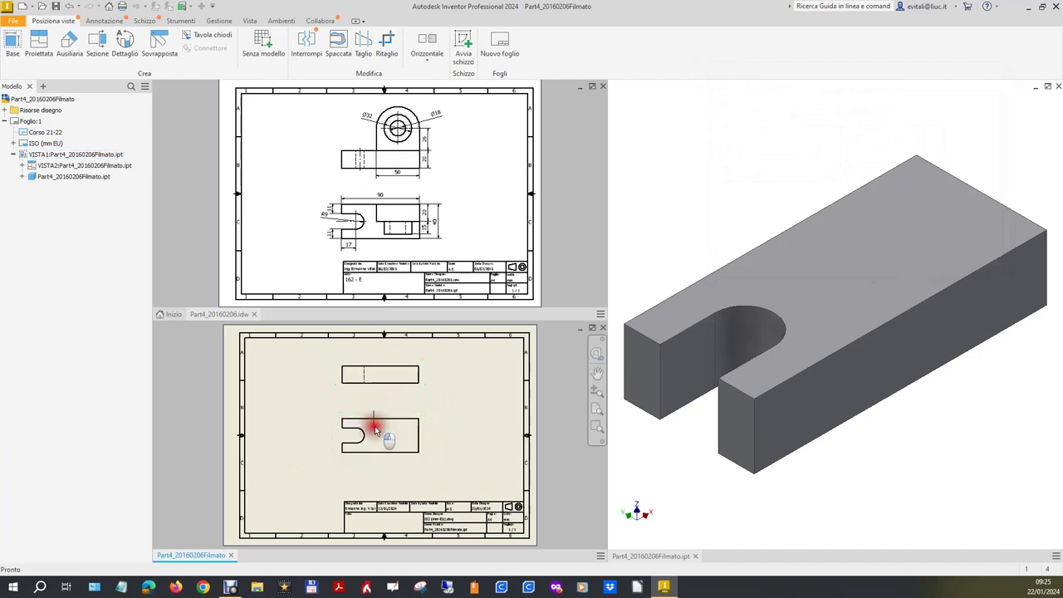
{"action": "left_click_drag", "start_coordinate": [373, 422], "coordinate": [375, 437]}
{"action": "left_click", "coordinate": [374, 368], "text": "ctrl"}
{"action": "left_click_drag", "start_coordinate": [371, 366], "coordinate": [374, 384]}
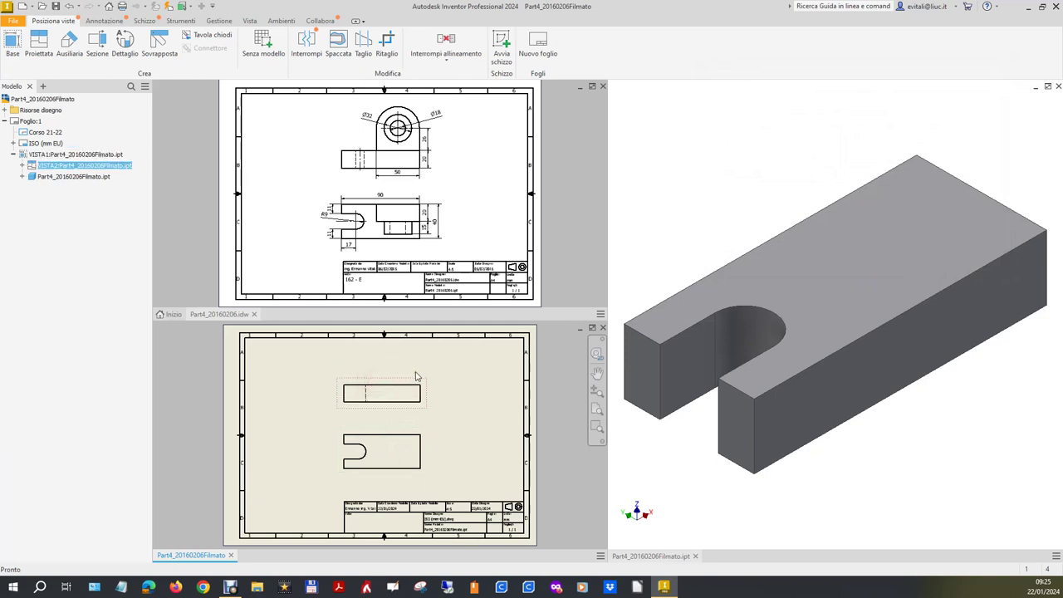
{"action": "left_click", "coordinate": [956, 455]}
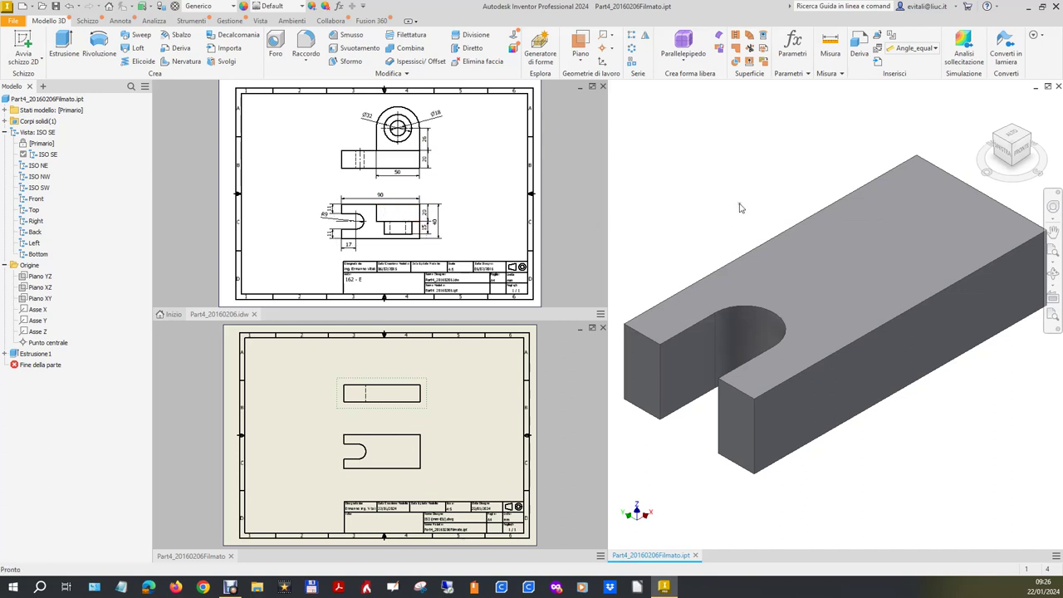
{"action": "left_click", "coordinate": [24, 45]}
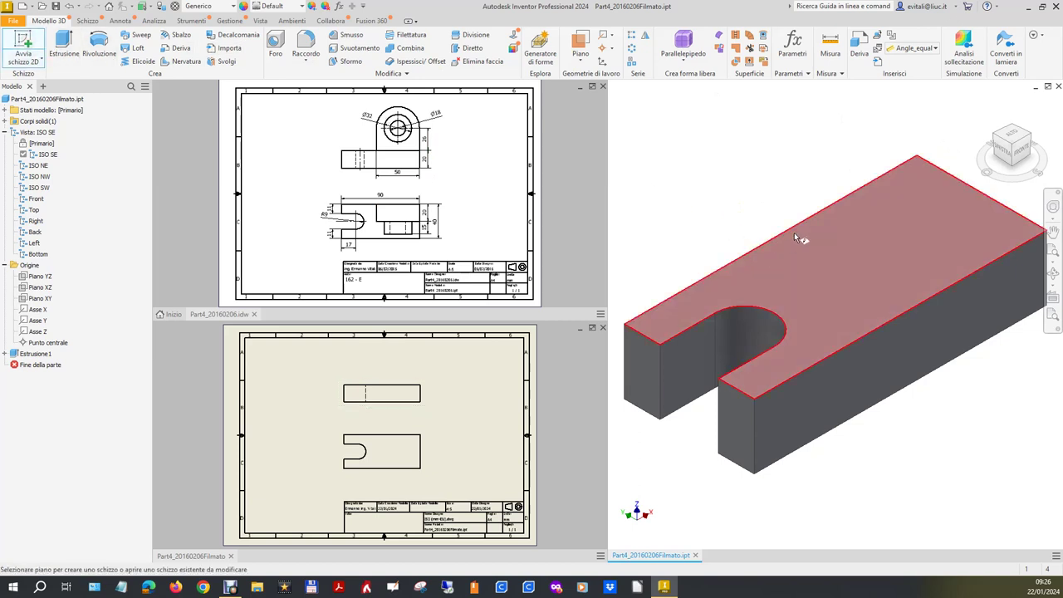
- Start a new sketch, Schizzo2, on an upright plane of the plate
{"action": "left_click", "coordinate": [919, 183]}
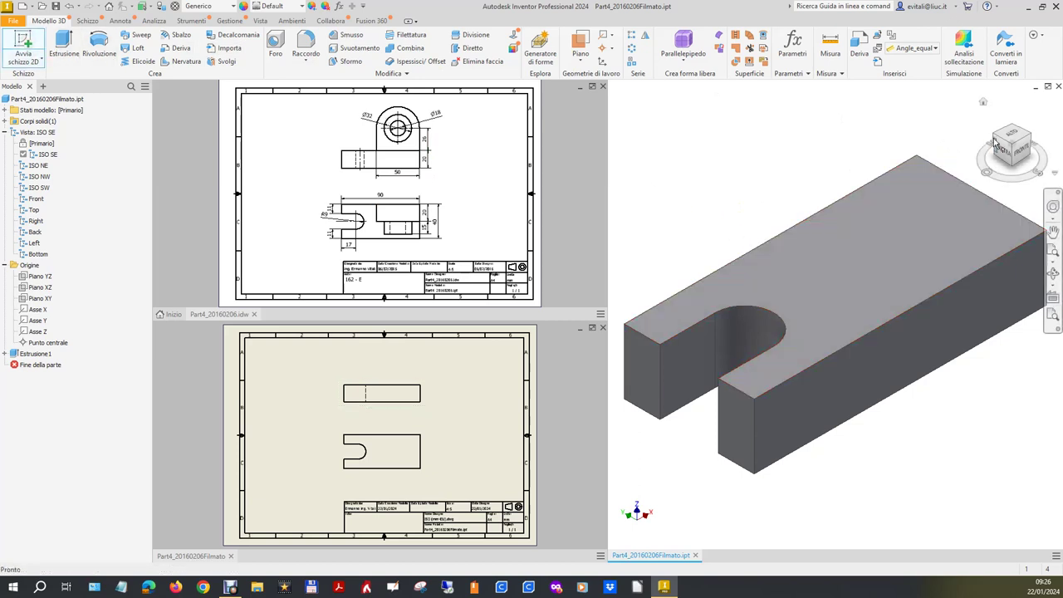
{"action": "left_click", "coordinate": [997, 137]}
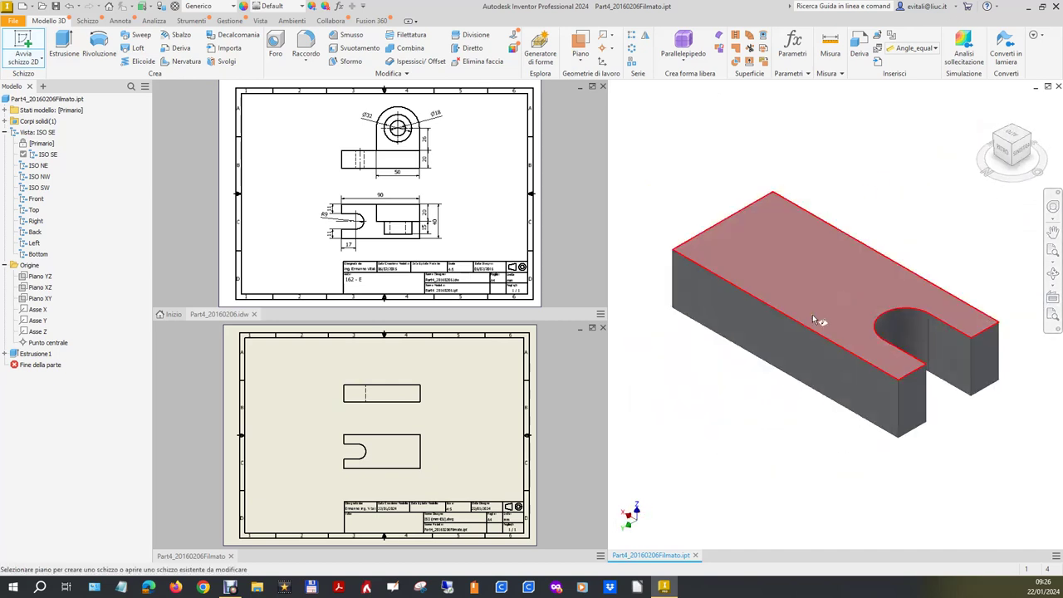
{"action": "left_click", "coordinate": [806, 353]}
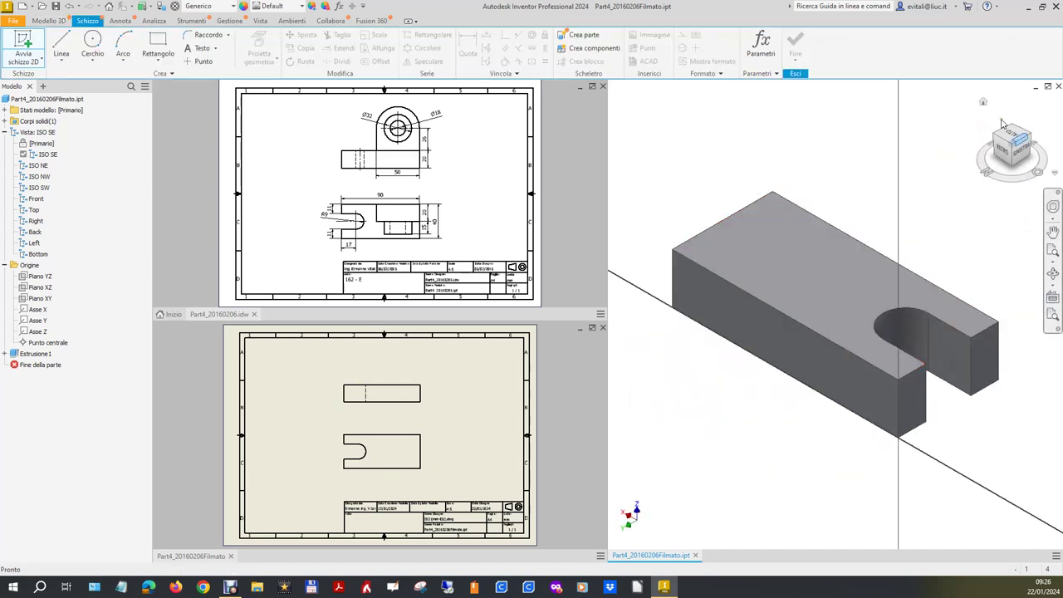
{"action": "left_click", "coordinate": [983, 103]}
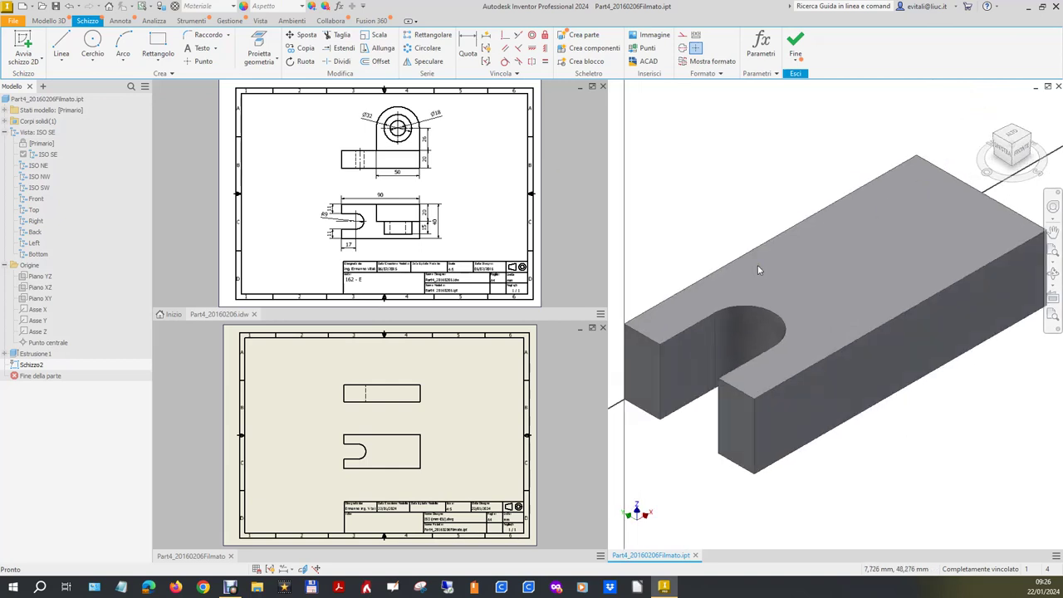
{"action": "scroll", "coordinate": [834, 405], "scroll_direction": "down", "scroll_amount": 3}
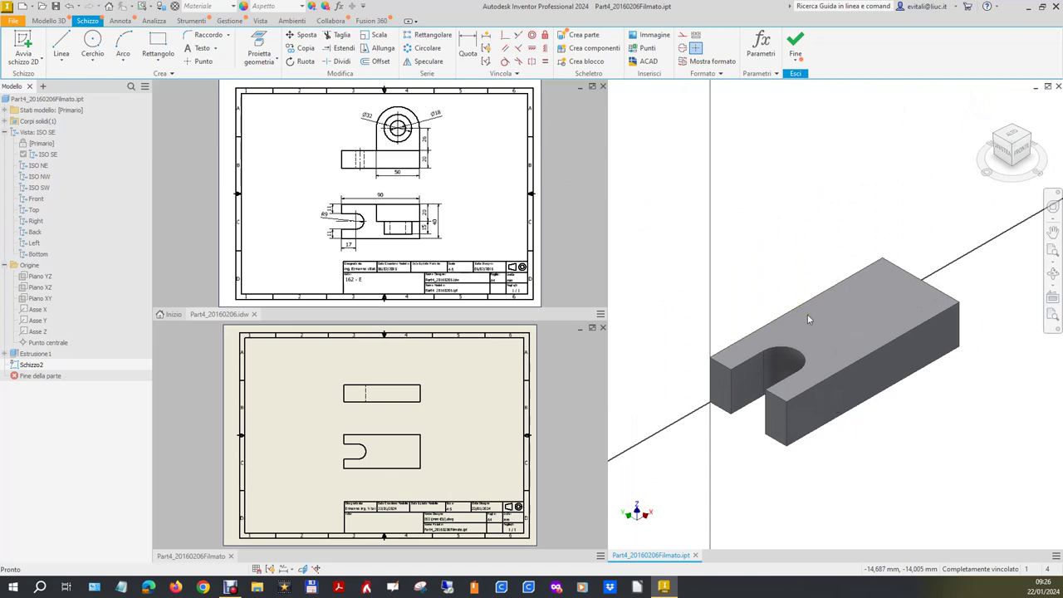
- Draw a circle above the block
{"action": "left_click", "coordinate": [93, 44]}
{"action": "left_click", "coordinate": [807, 213]}
{"action": "left_click", "coordinate": [772, 204]}
{"action": "left_click", "coordinate": [93, 45]}
- Draw a three-line chain around the circle, its bottom resting near the block's top
{"action": "left_click", "coordinate": [61, 43]}
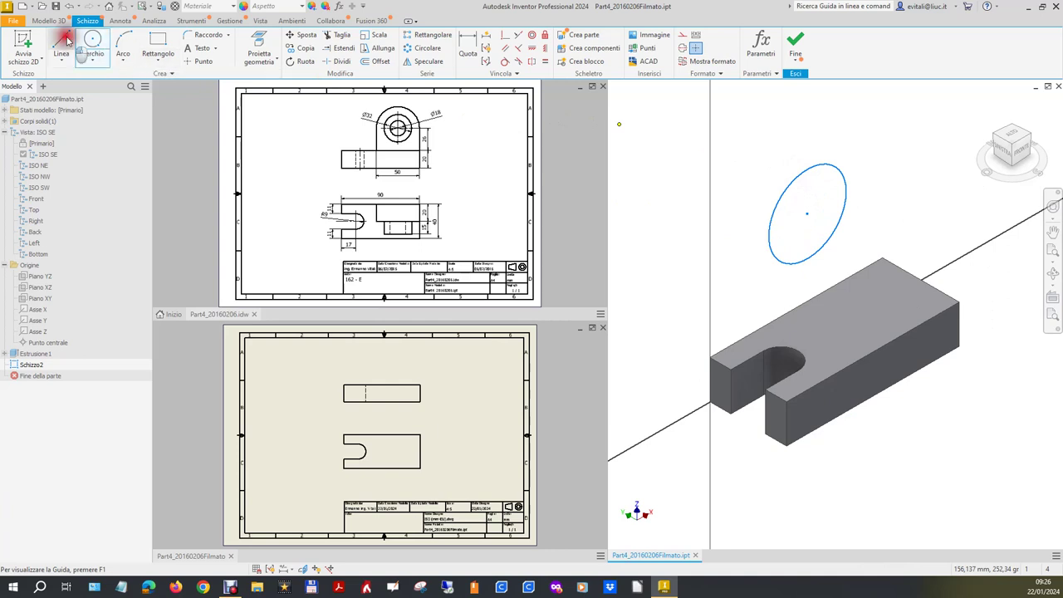
{"action": "left_click", "coordinate": [762, 223]}
{"action": "left_click", "coordinate": [782, 305]}
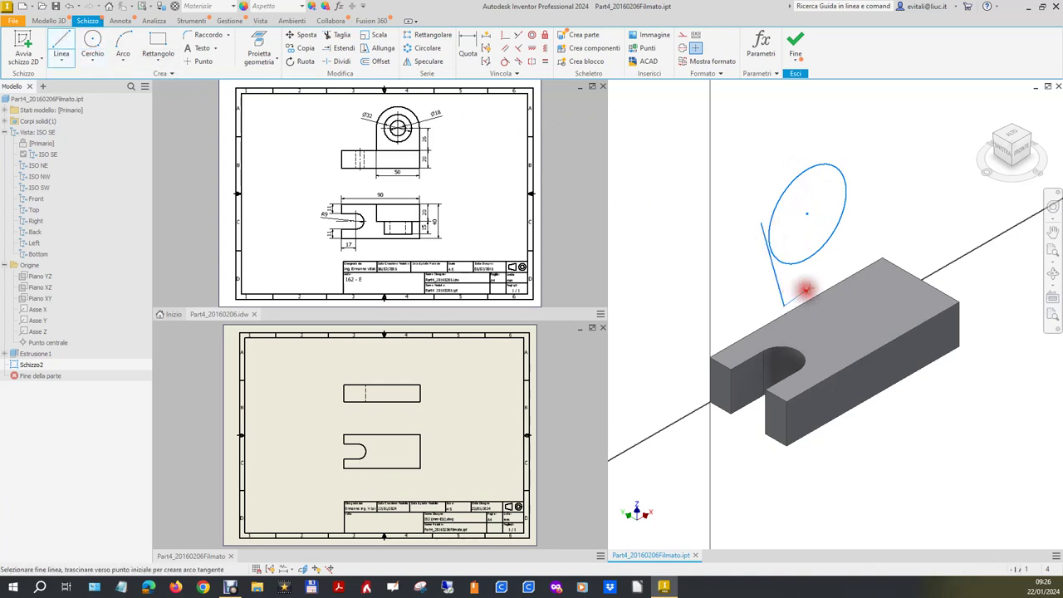
{"action": "left_click", "coordinate": [869, 264]}
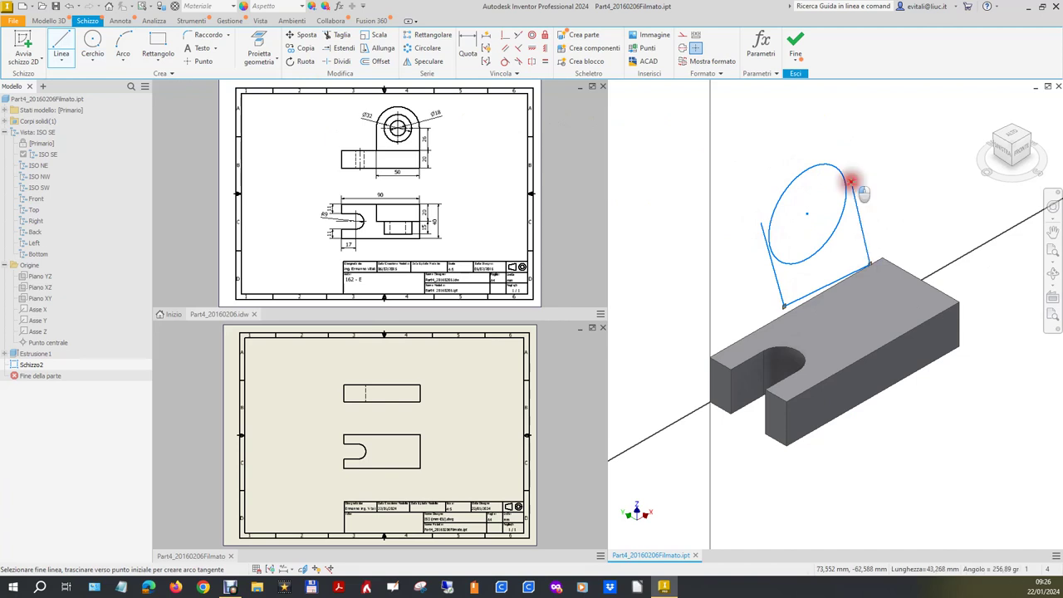
{"action": "left_click", "coordinate": [851, 181]}
{"action": "right_click", "coordinate": [850, 181]}
{"action": "left_click", "coordinate": [881, 179]}
{"action": "left_click", "coordinate": [1025, 154]}
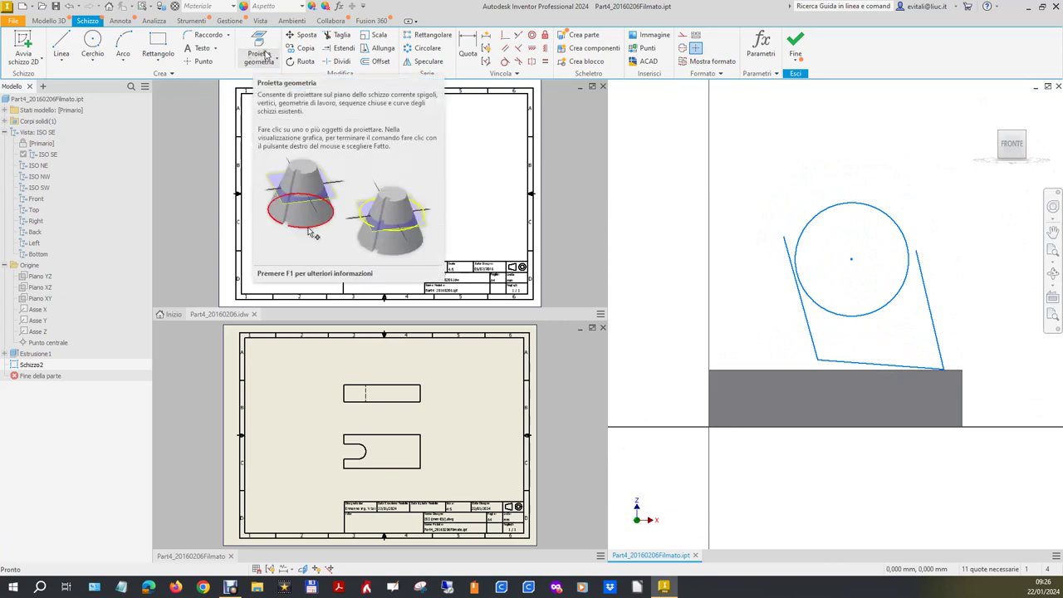
- Make both side lines vertical and lay the bottom line on the block's top edge
{"action": "left_click", "coordinate": [535, 50]}
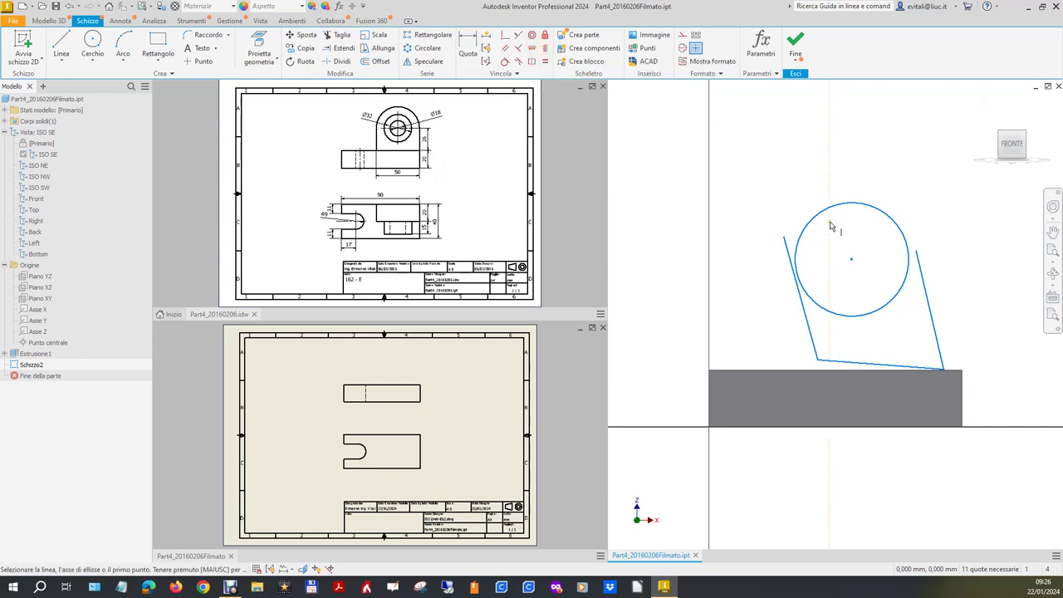
{"action": "left_click", "coordinate": [517, 38]}
{"action": "left_click", "coordinate": [935, 328]}
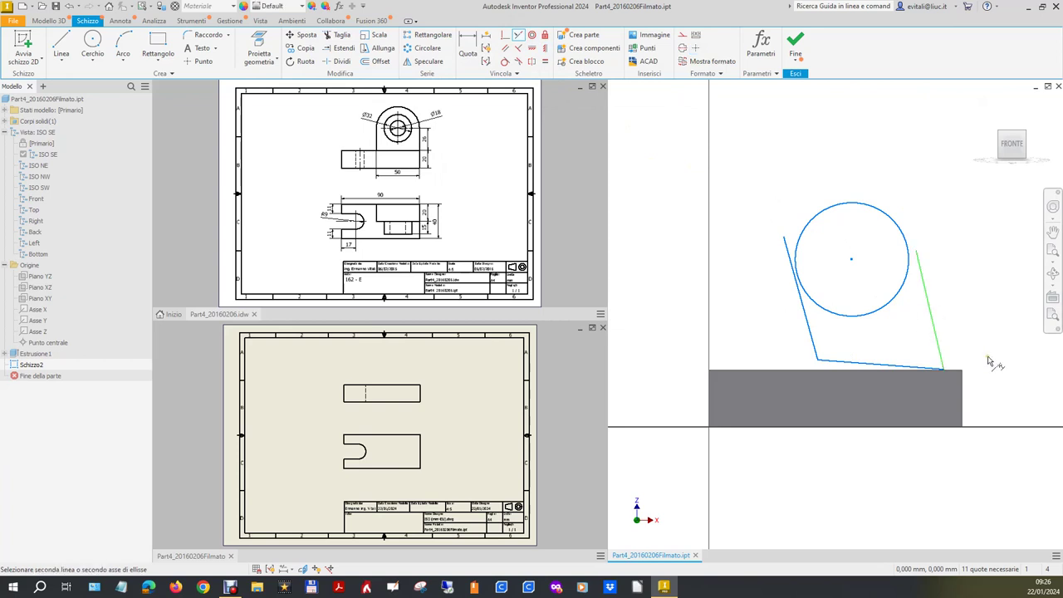
{"action": "left_click", "coordinate": [963, 407]}
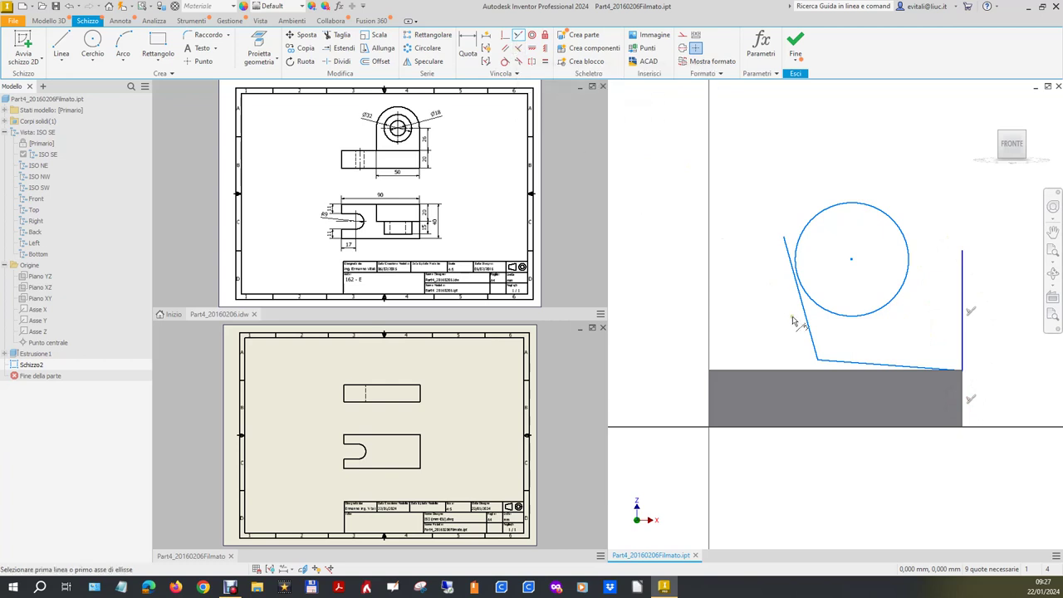
{"action": "left_click", "coordinate": [835, 359]}
{"action": "left_click", "coordinate": [839, 370]}
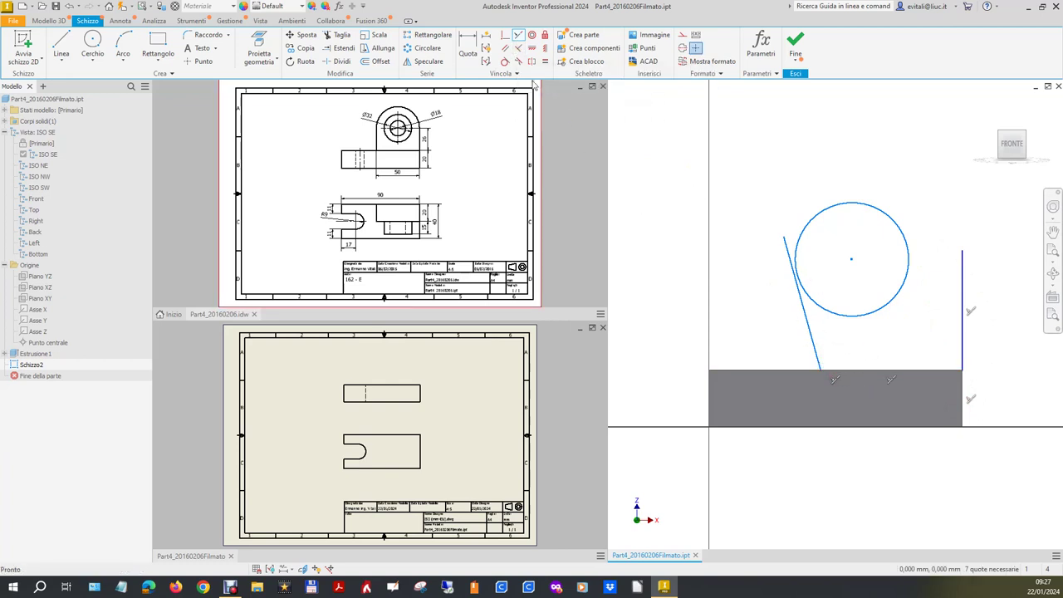
{"action": "left_click", "coordinate": [519, 48]}
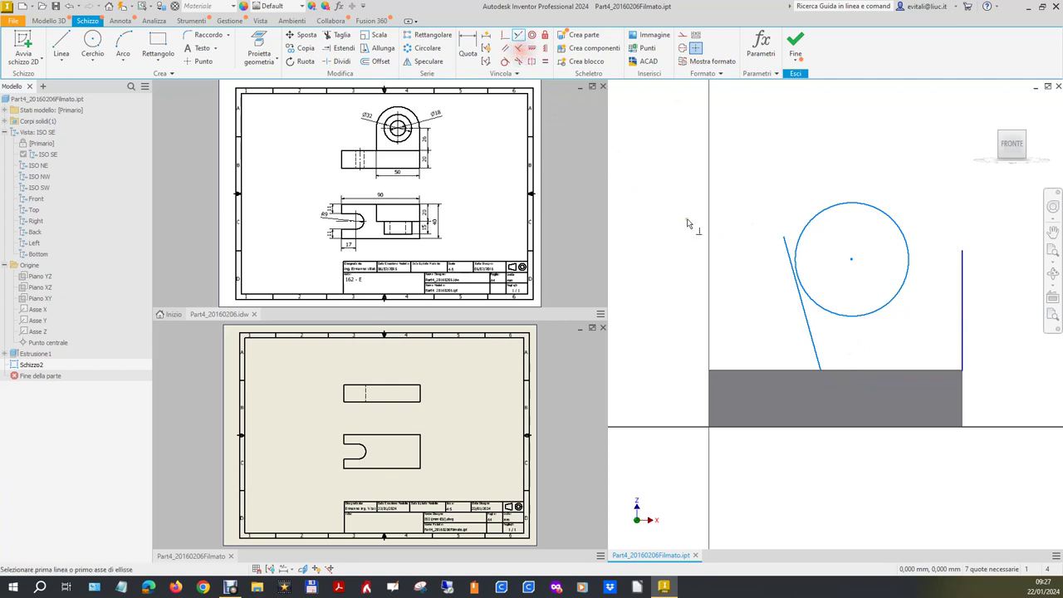
{"action": "left_click", "coordinate": [806, 322]}
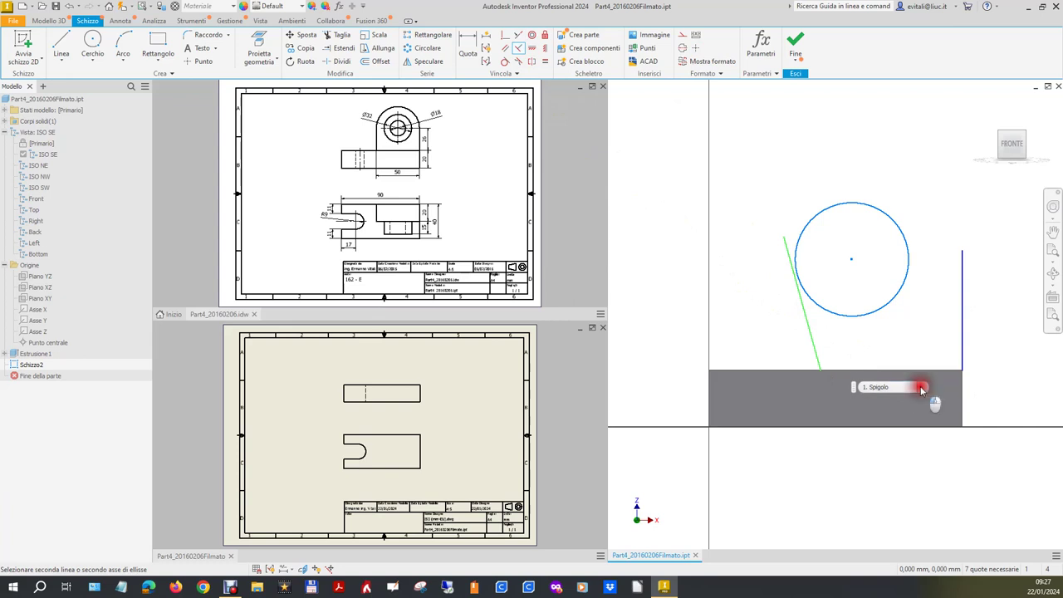
{"action": "left_click", "coordinate": [921, 387]}
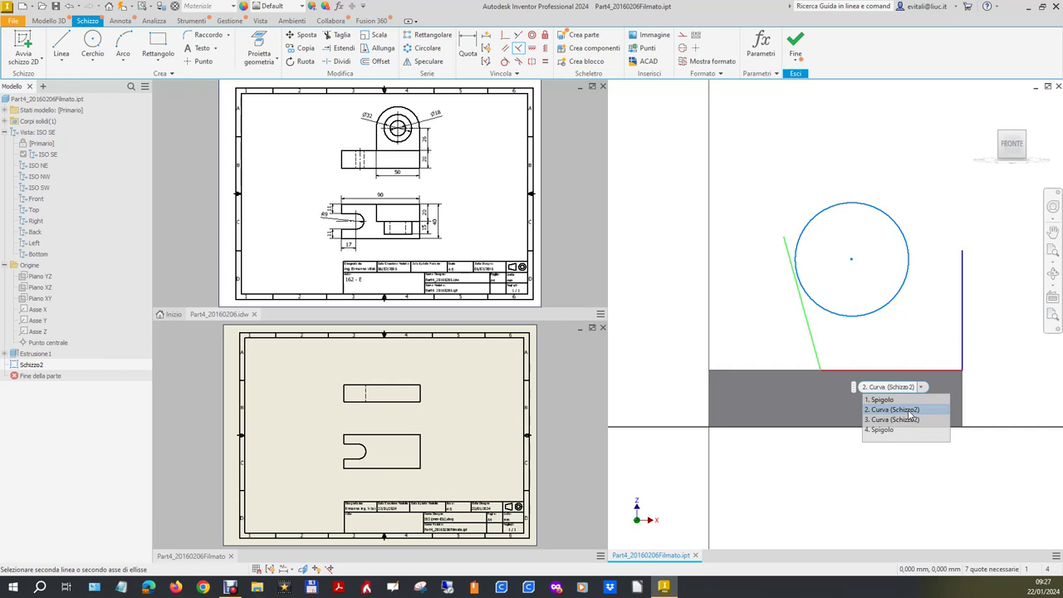
{"action": "left_click", "coordinate": [908, 409]}
- Make the circle tangent to the left and right side lines
{"action": "left_click", "coordinate": [505, 63]}
{"action": "left_click", "coordinate": [795, 248]}
{"action": "left_click", "coordinate": [822, 258]}
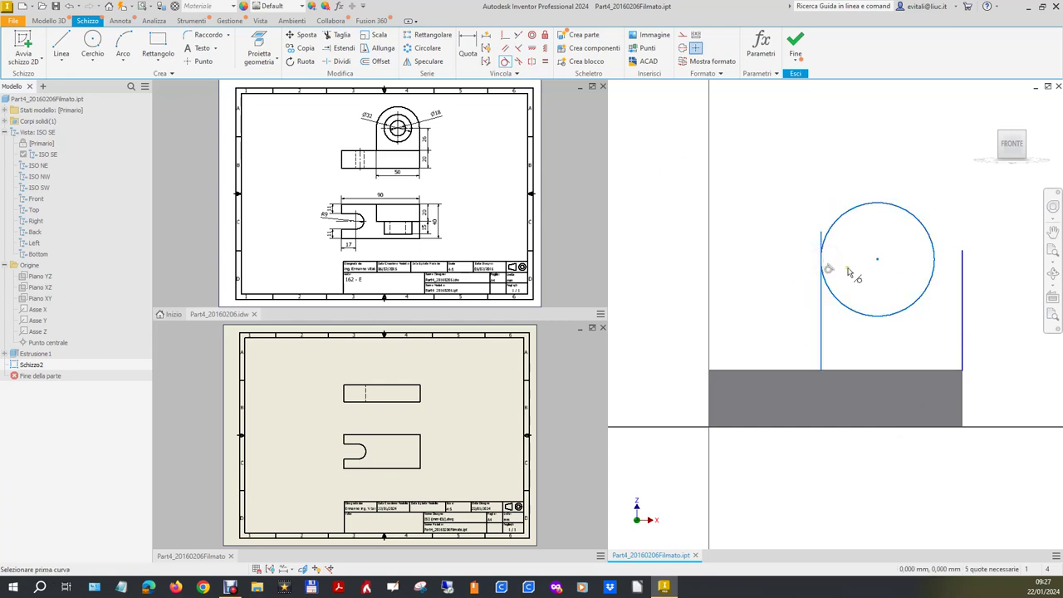
{"action": "left_click", "coordinate": [934, 268]}
{"action": "left_click", "coordinate": [963, 267]}
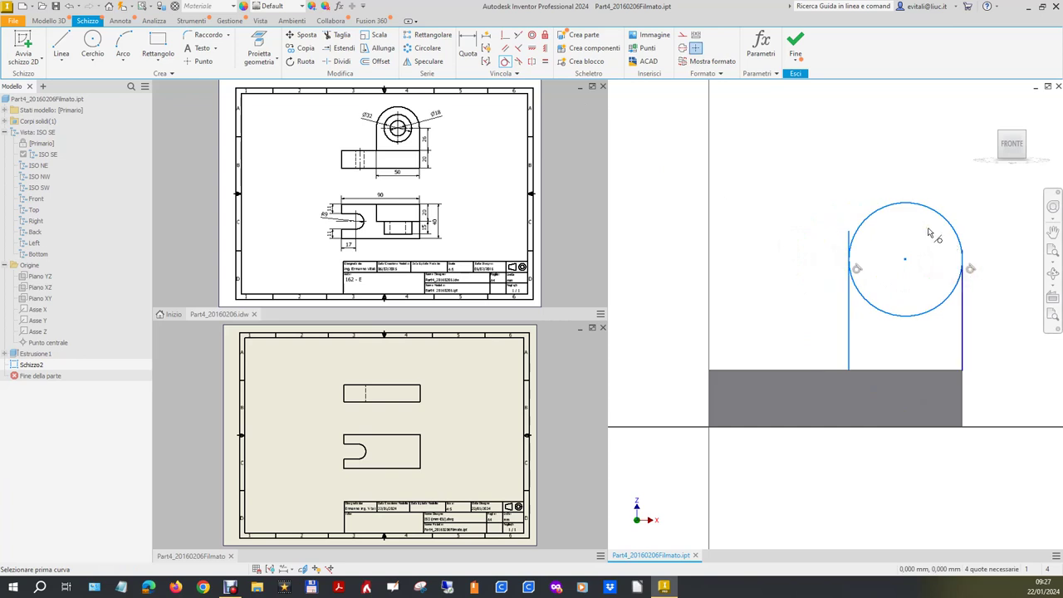
{"action": "key", "text": "alt"}
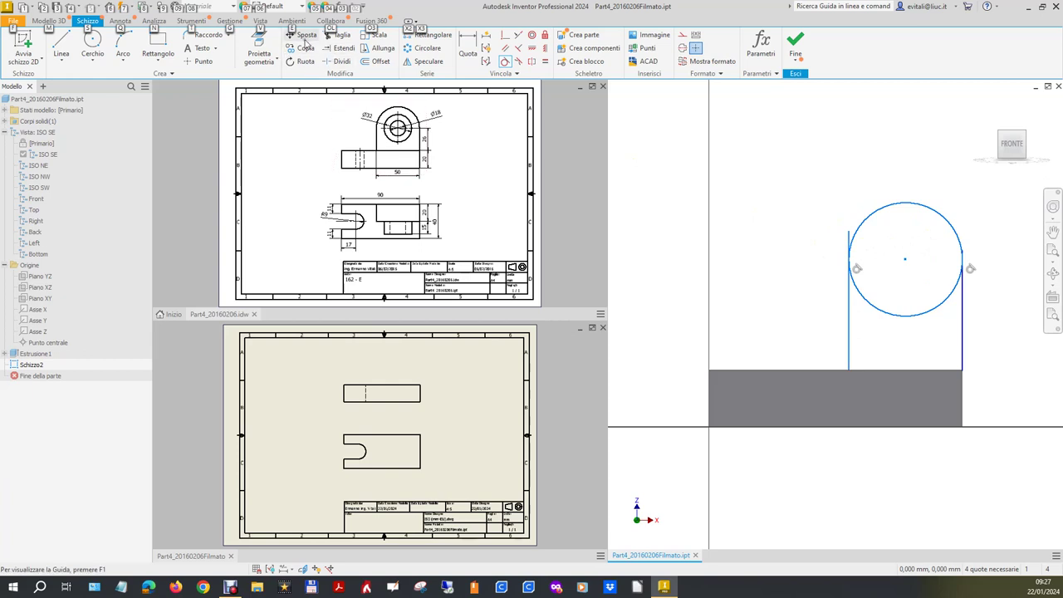
- Trim the two line stubs above the circle and the circle's lower arc
{"action": "left_click", "coordinate": [341, 38]}
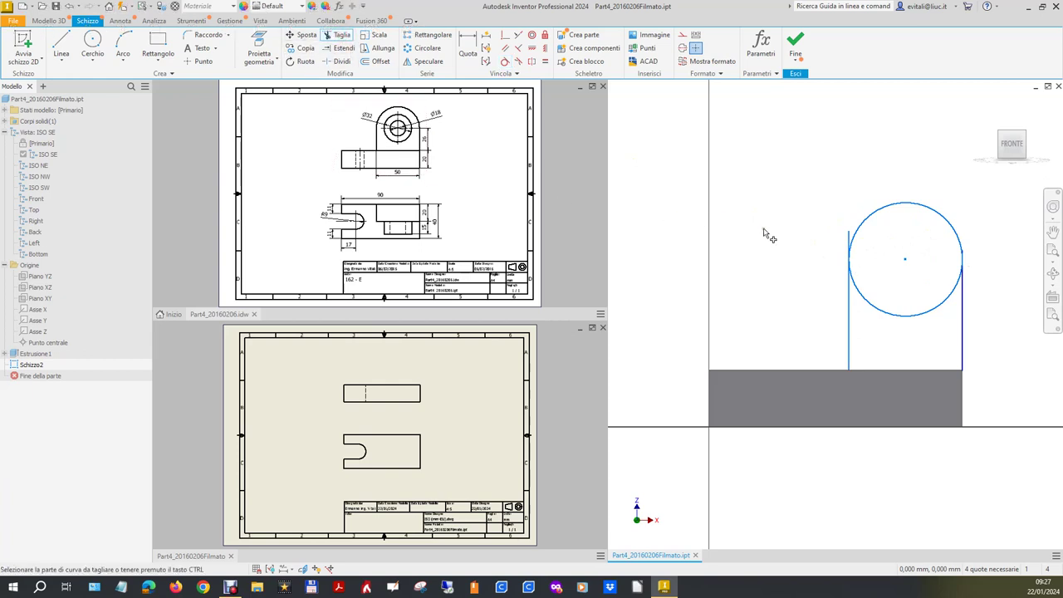
{"action": "left_click", "coordinate": [849, 243]}
{"action": "scroll", "coordinate": [968, 264], "scroll_direction": "down", "scroll_amount": 5}
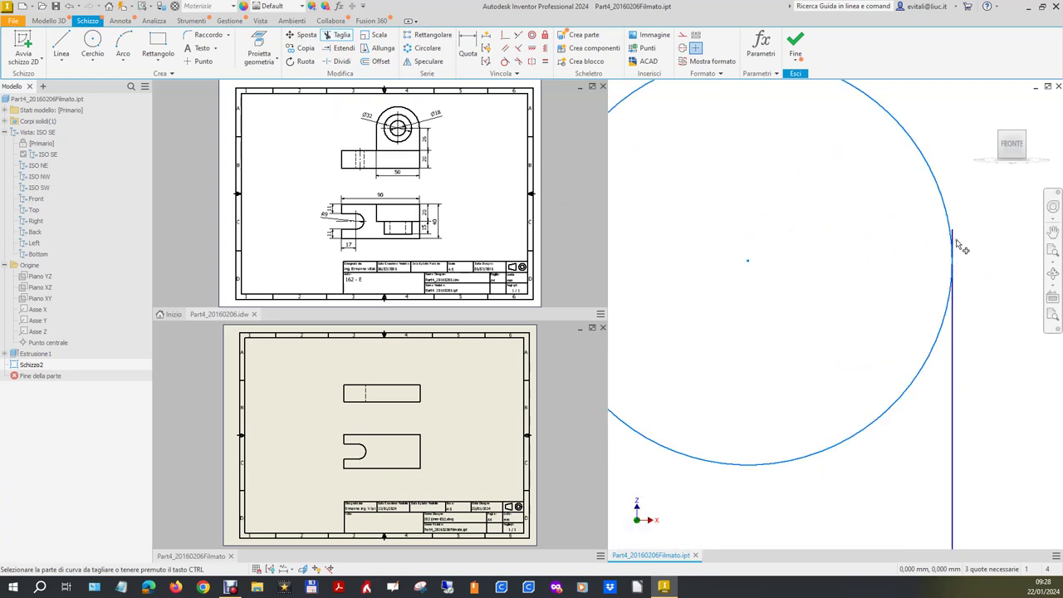
{"action": "left_click", "coordinate": [956, 245]}
{"action": "scroll", "coordinate": [966, 317], "scroll_direction": "up", "scroll_amount": 5}
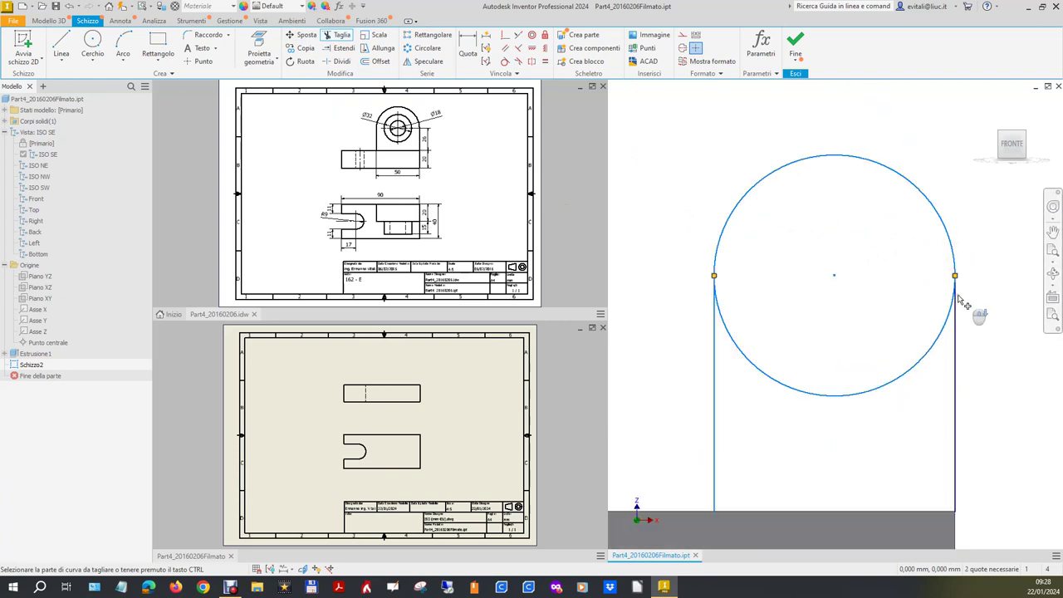
{"action": "left_click", "coordinate": [920, 368]}
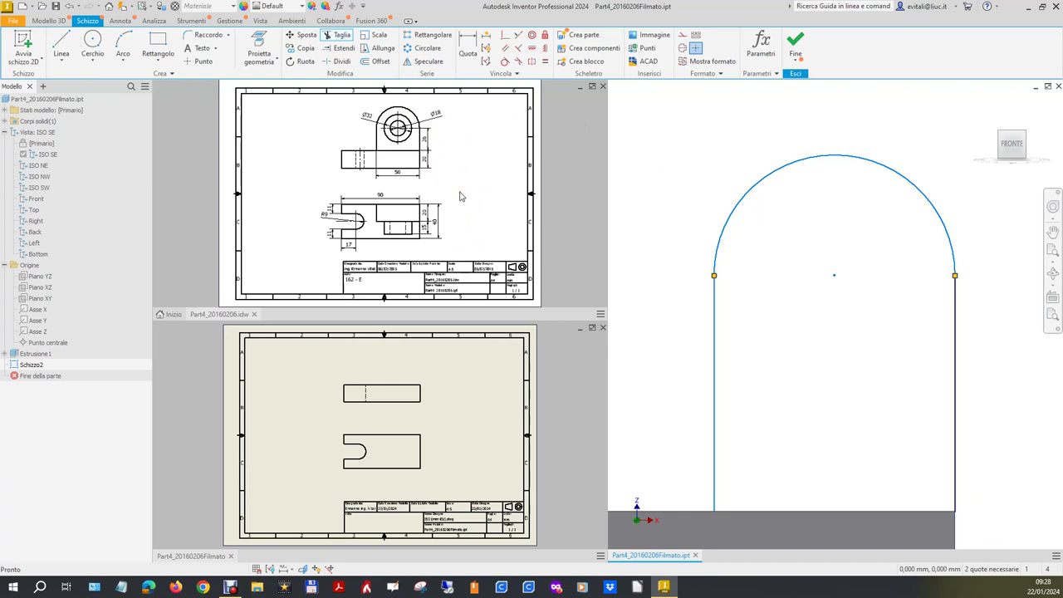
{"action": "scroll", "coordinate": [461, 197], "scroll_direction": "up", "scroll_amount": 3}
{"action": "scroll", "coordinate": [398, 189], "scroll_direction": "down", "scroll_amount": 2}
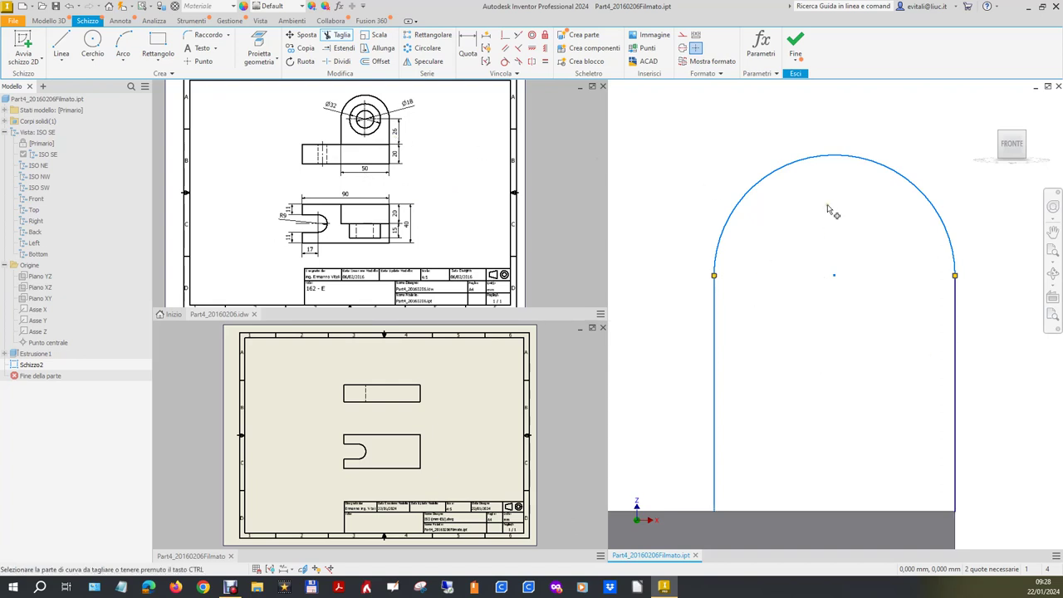
{"action": "key", "text": "d"}
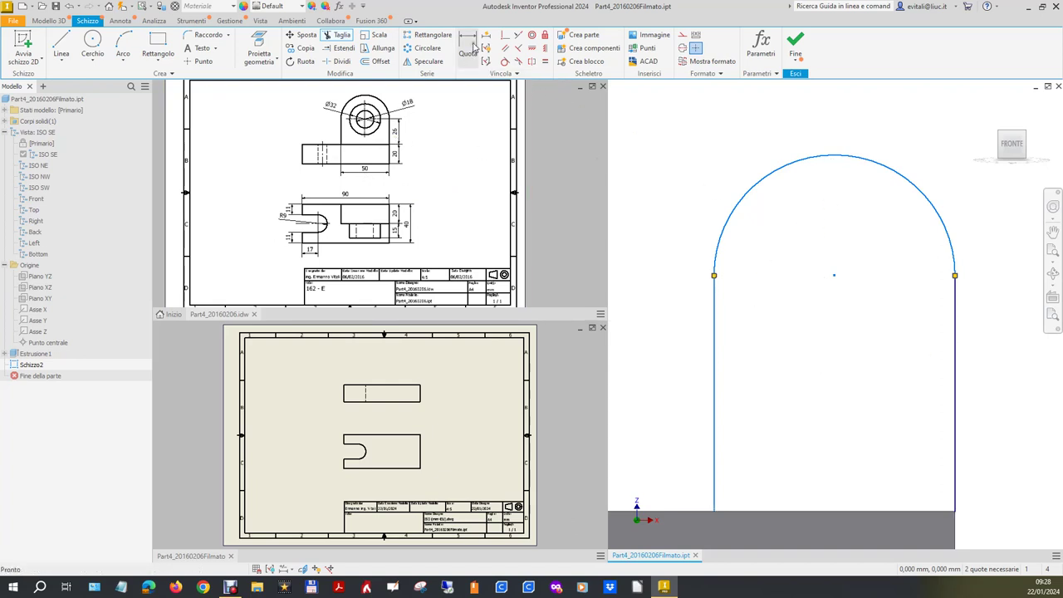
- Dimension the arch's width between its two sides as 50
{"action": "left_click", "coordinate": [715, 363]}
{"action": "left_click", "coordinate": [957, 369]}
{"action": "left_click", "coordinate": [853, 372]}
{"action": "type", "text": "50"}
{"action": "key", "text": "Return"}
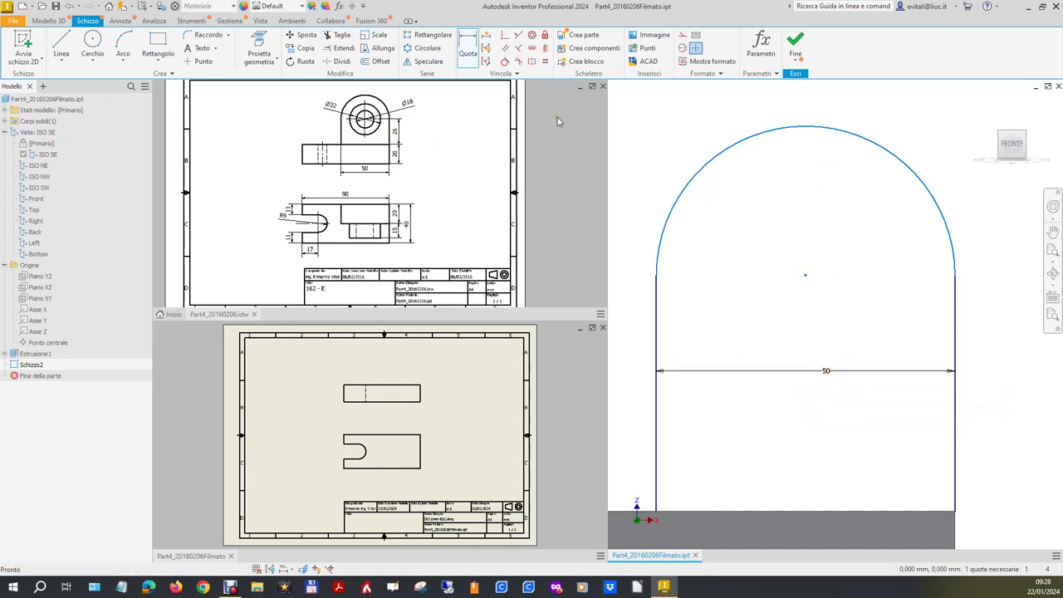
- Dimension the arch's right side height as 26, return to the home view and finish the sketch
{"action": "left_click", "coordinate": [469, 46]}
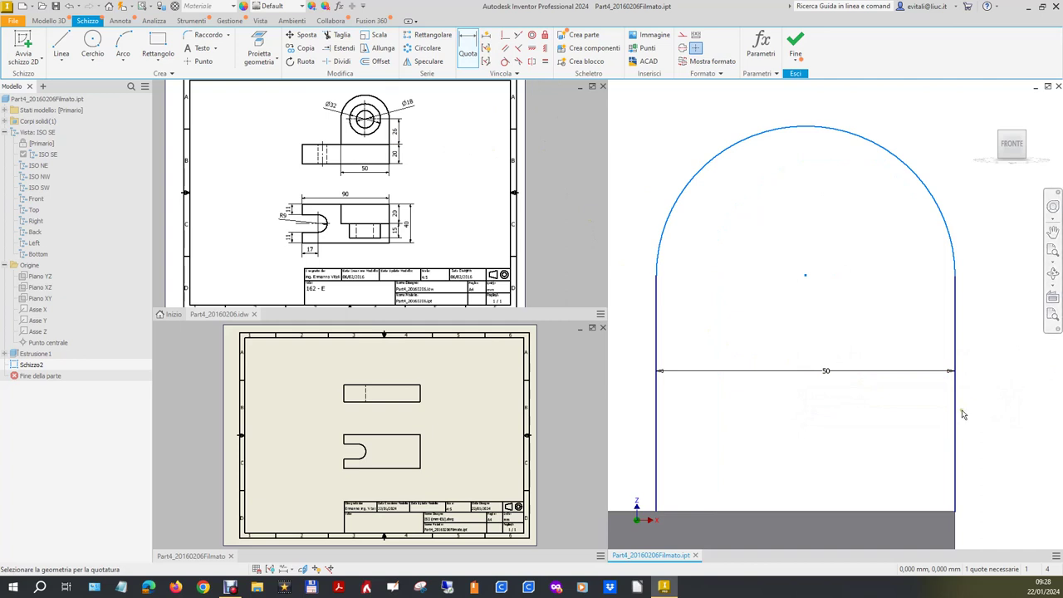
{"action": "left_click", "coordinate": [957, 419]}
{"action": "left_click", "coordinate": [996, 399]}
{"action": "type", "text": "26"}
{"action": "key", "text": "Return"}
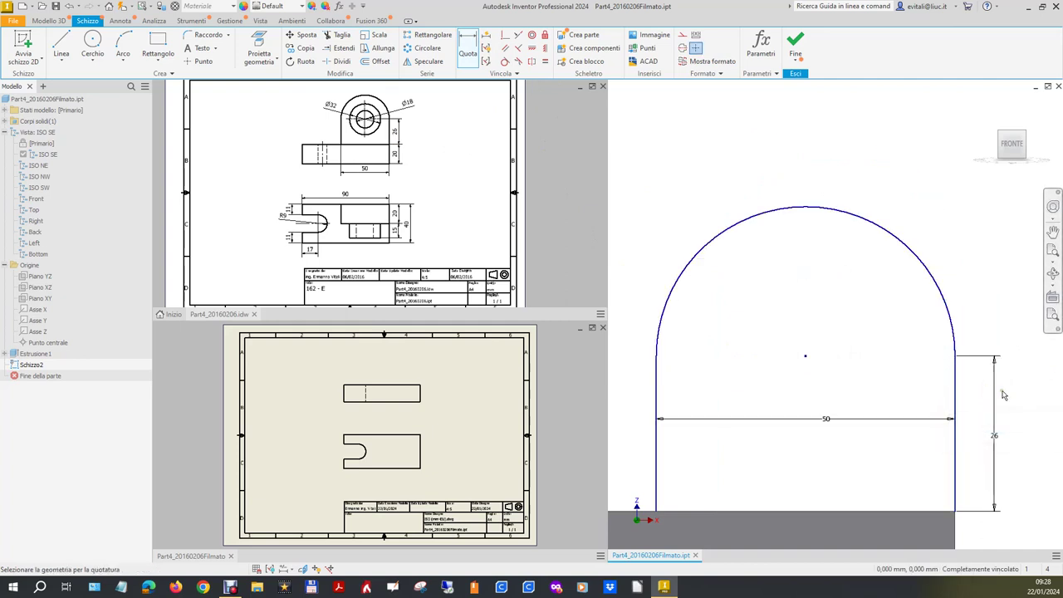
{"action": "mouse_move", "coordinate": [984, 105]}
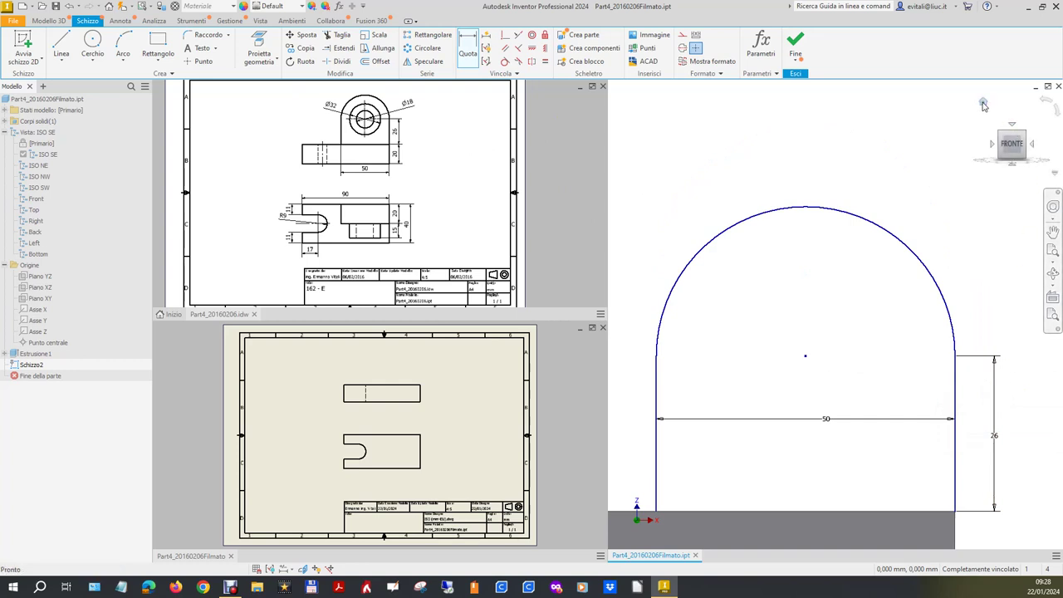
{"action": "left_click", "coordinate": [984, 105]}
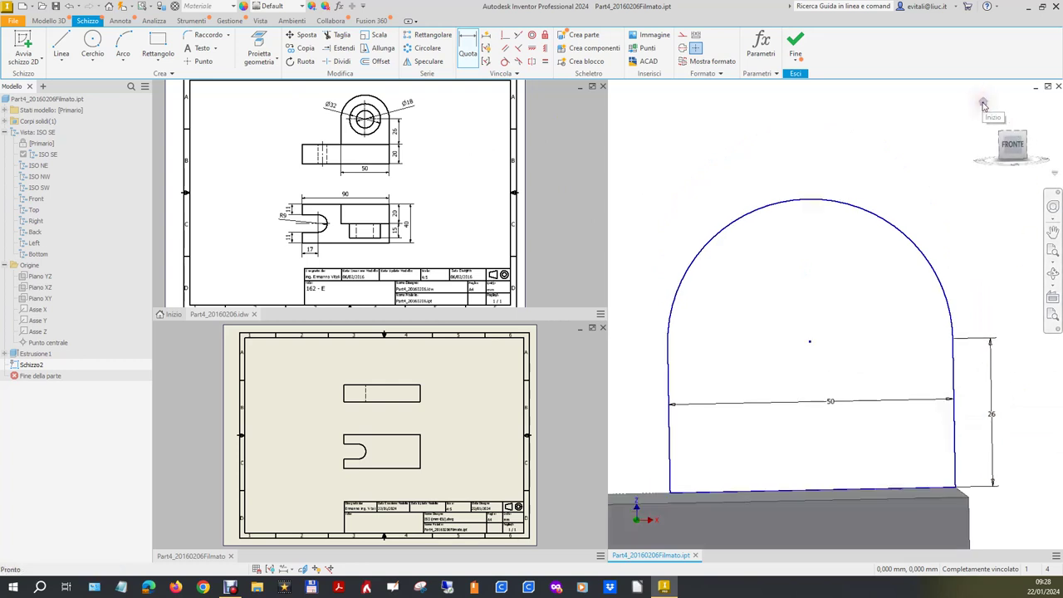
{"action": "left_click", "coordinate": [796, 46]}
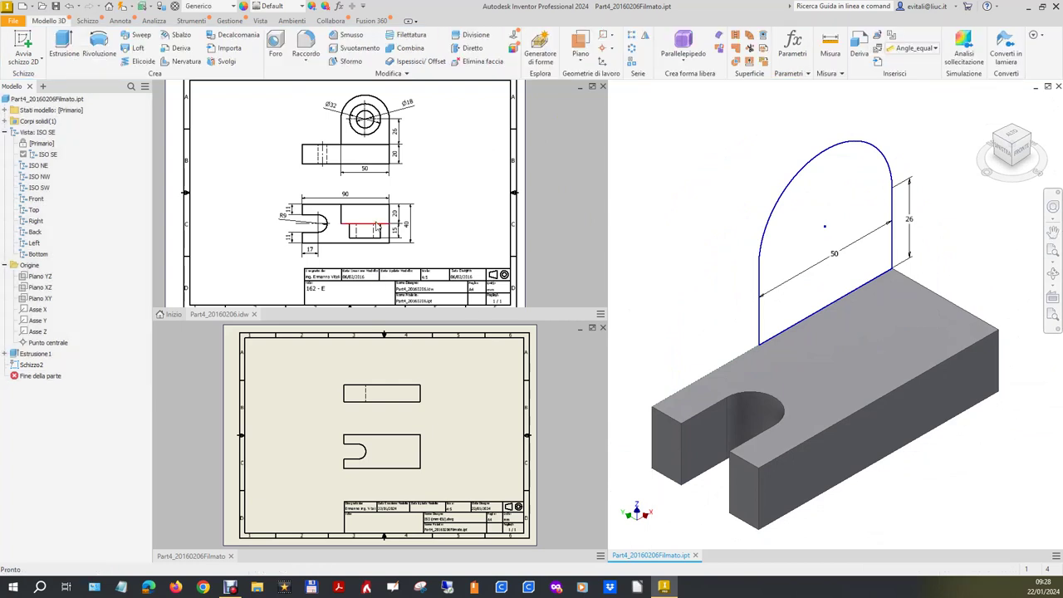
- Extrude the arch profile in the flipped direction to create Estrusione2, the upright lug
{"action": "left_click", "coordinate": [64, 45]}
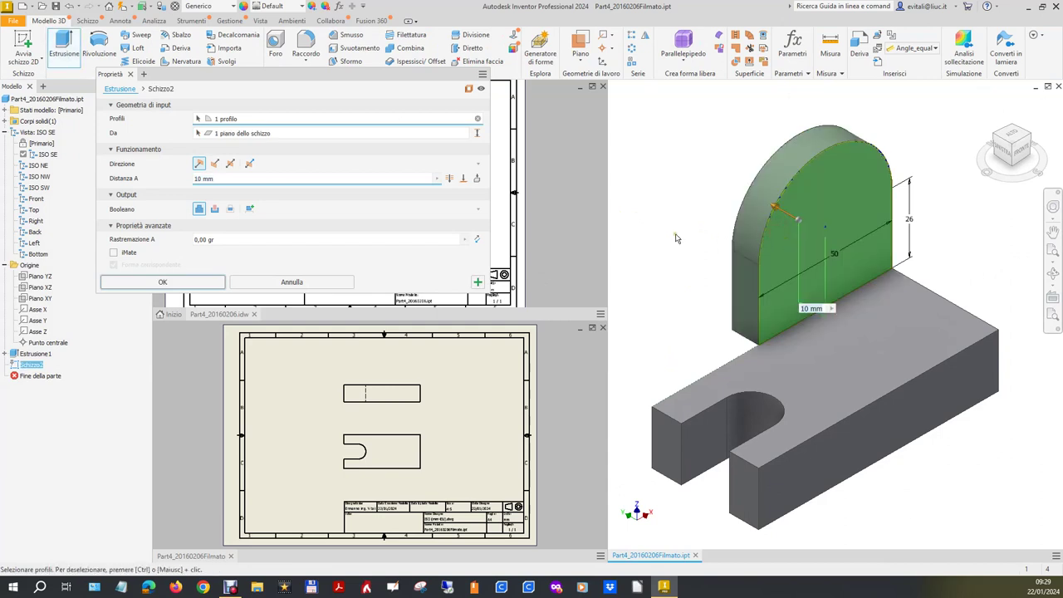
{"action": "left_click", "coordinate": [215, 164]}
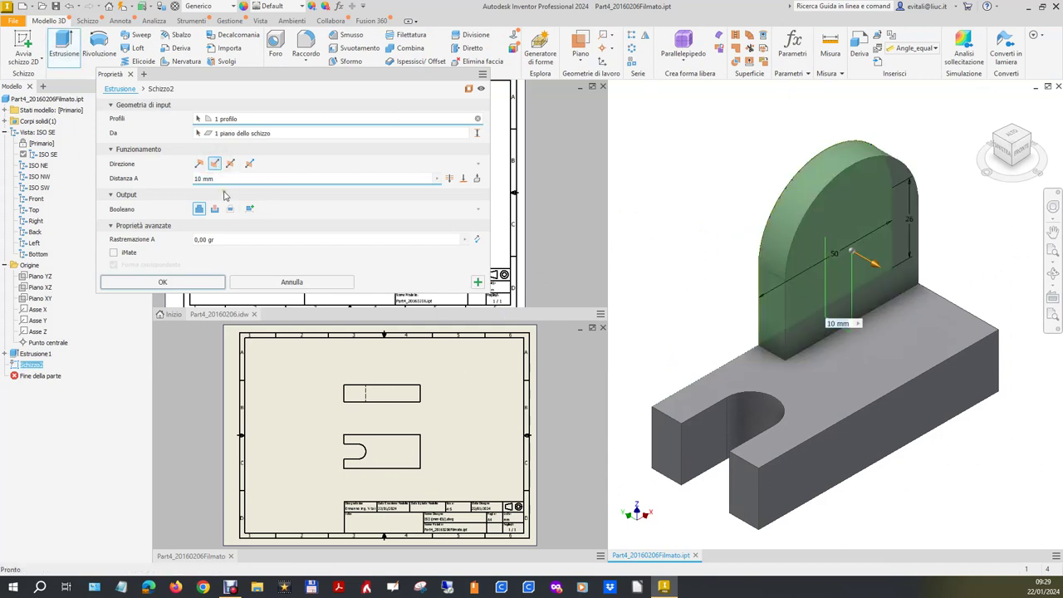
{"action": "left_click", "coordinate": [155, 186]}
{"action": "type", "text": "2"}
{"action": "key", "text": "Return"}
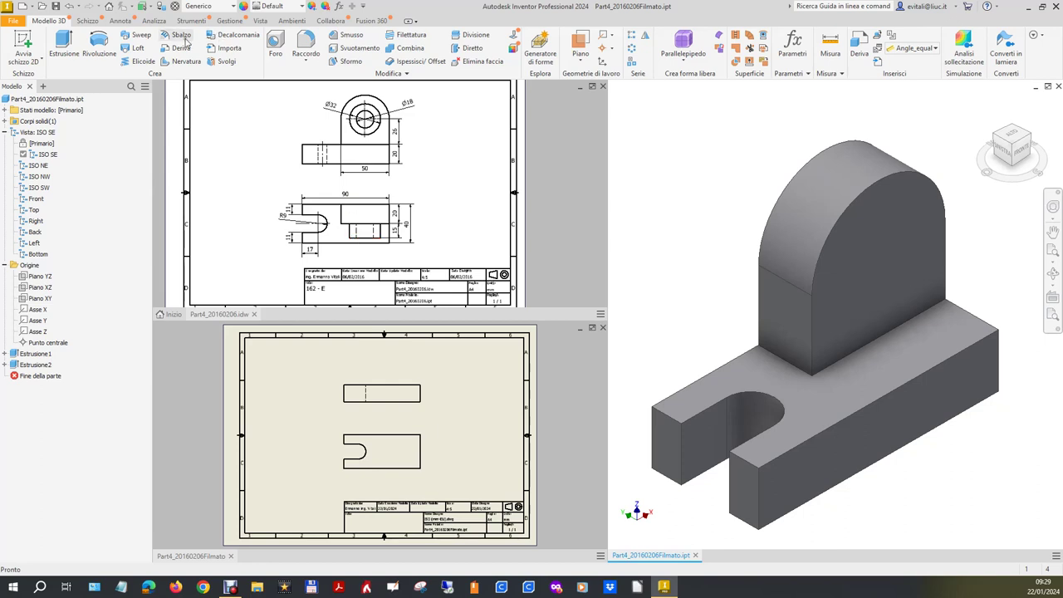
{"action": "left_click", "coordinate": [23, 41]}
- Sketch circles on the upright lug's front face
{"action": "left_click", "coordinate": [872, 257]}
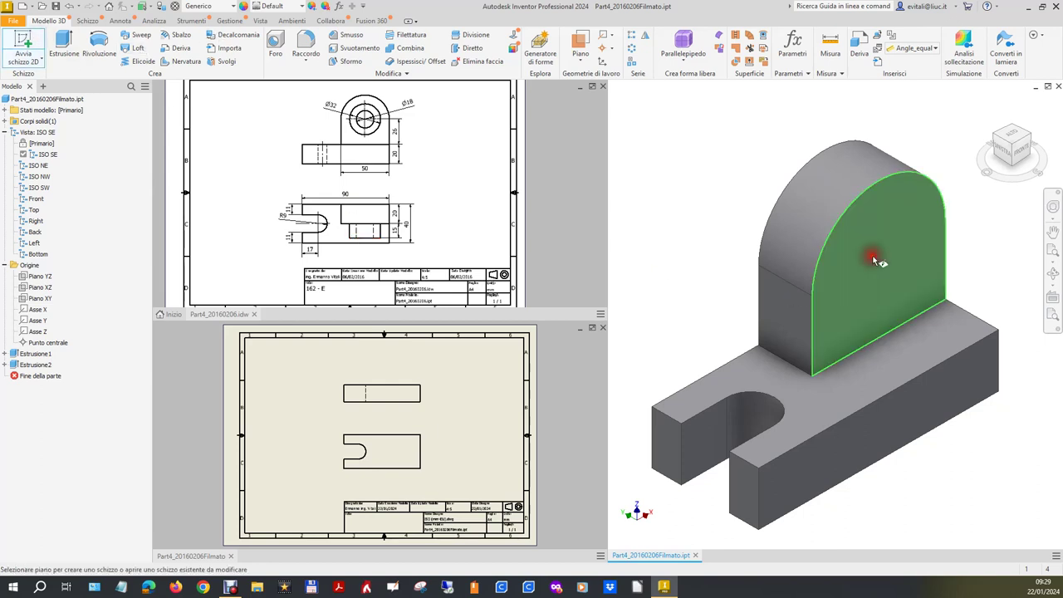
{"action": "left_click", "coordinate": [92, 41]}
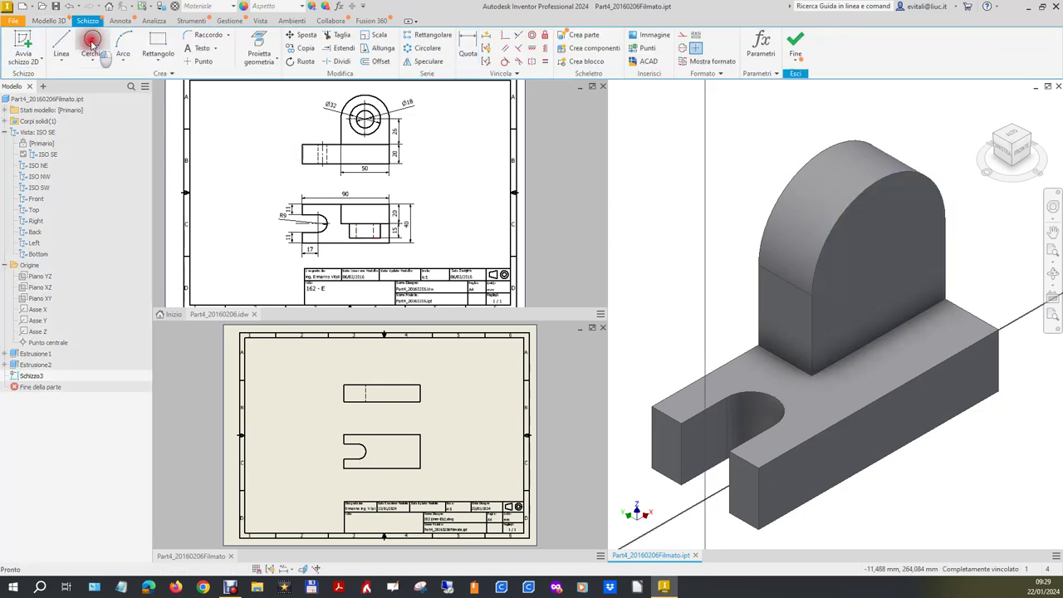
{"action": "left_click", "coordinate": [866, 263]}
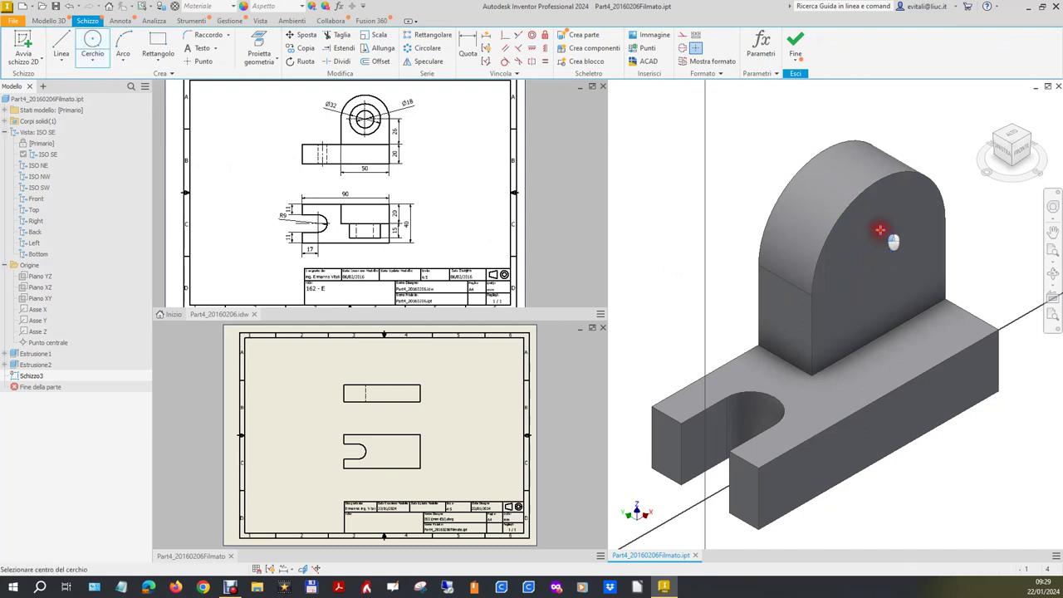
{"action": "left_click", "coordinate": [895, 220]}
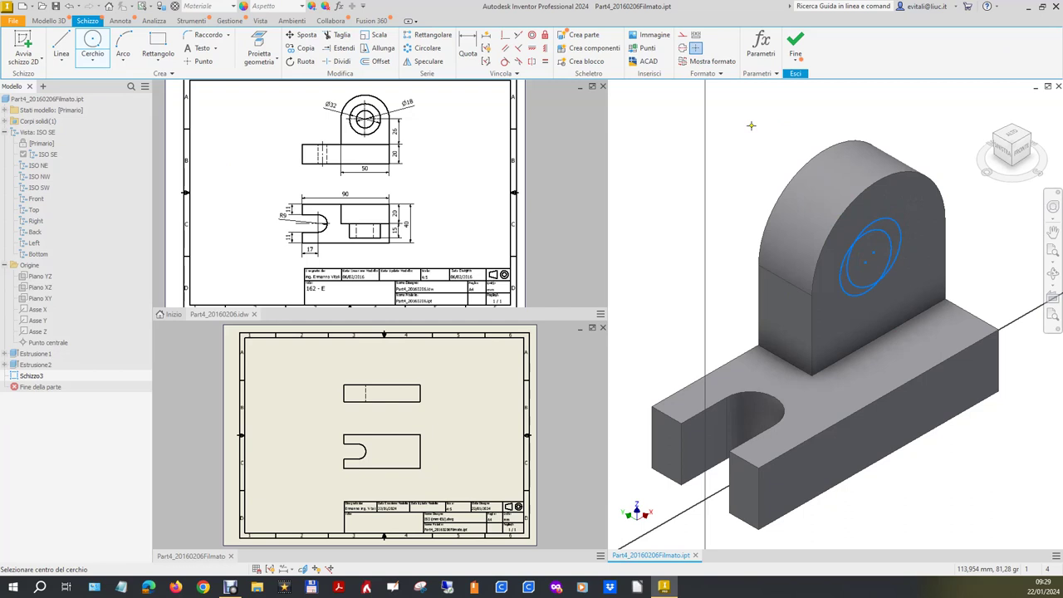
- Dimension the inner circle Ø18 and the outer circle Ø32
{"action": "left_click", "coordinate": [469, 46]}
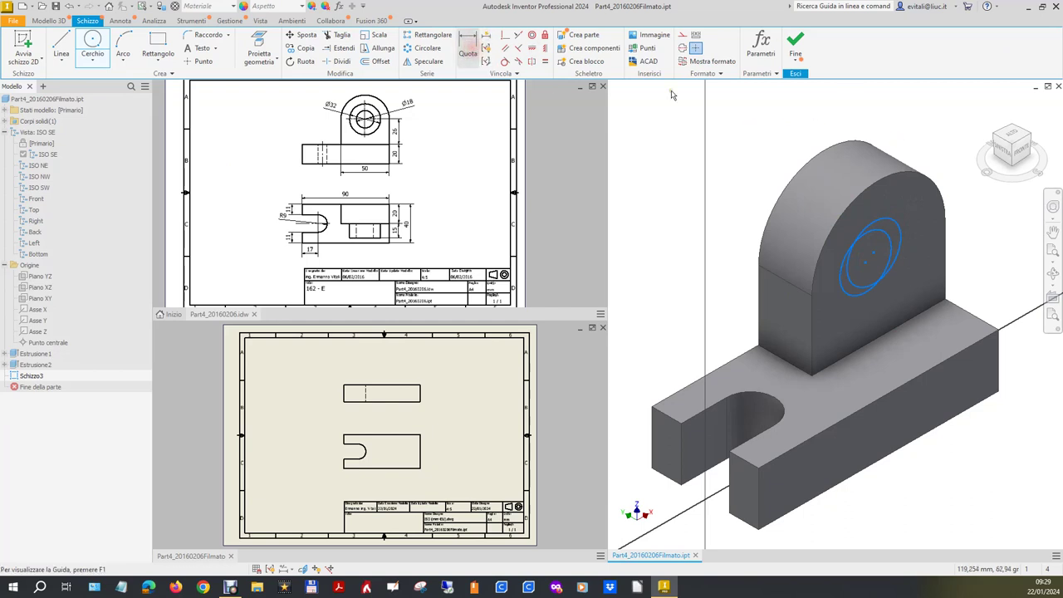
{"action": "left_click", "coordinate": [896, 224]}
{"action": "left_click", "coordinate": [962, 200]}
{"action": "type", "text": "18"}
{"action": "key", "text": "Return"}
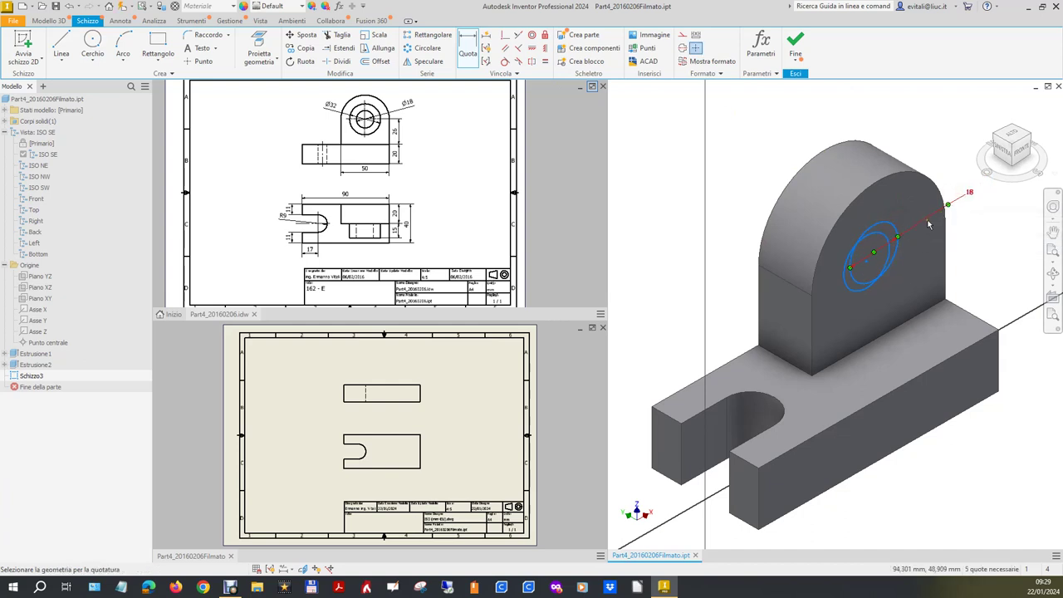
{"action": "left_click", "coordinate": [886, 239]}
{"action": "left_click", "coordinate": [922, 154]}
{"action": "type", "text": "32"}
{"action": "key", "text": "Return"}
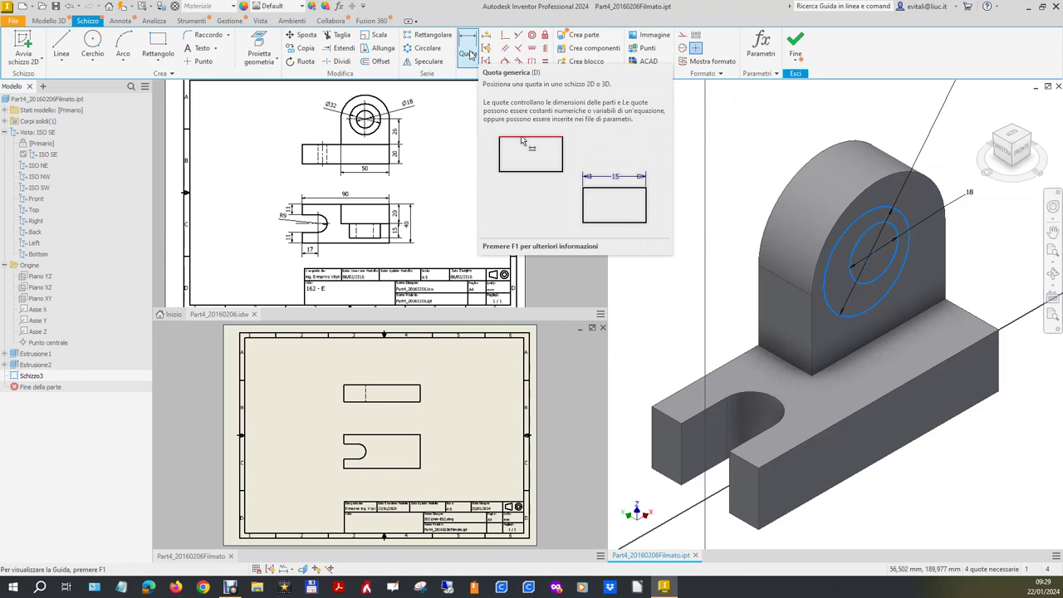
- Make the circles concentric with each other and the lug's rounded top, then finish the sketch
{"action": "left_click", "coordinate": [532, 35]}
{"action": "left_click", "coordinate": [877, 209]}
{"action": "left_click", "coordinate": [874, 230]}
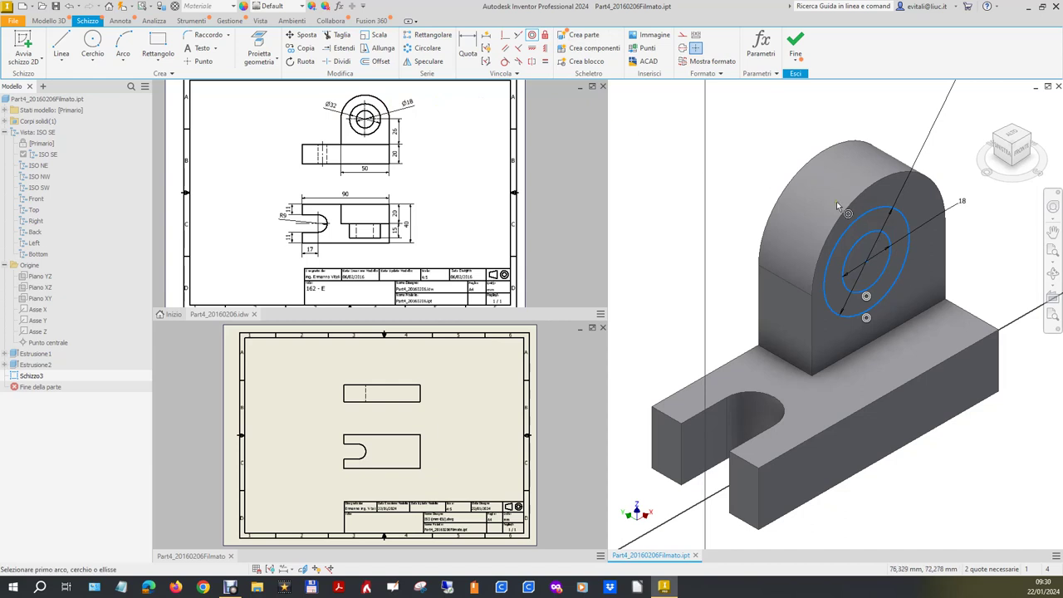
{"action": "left_click", "coordinate": [870, 237]}
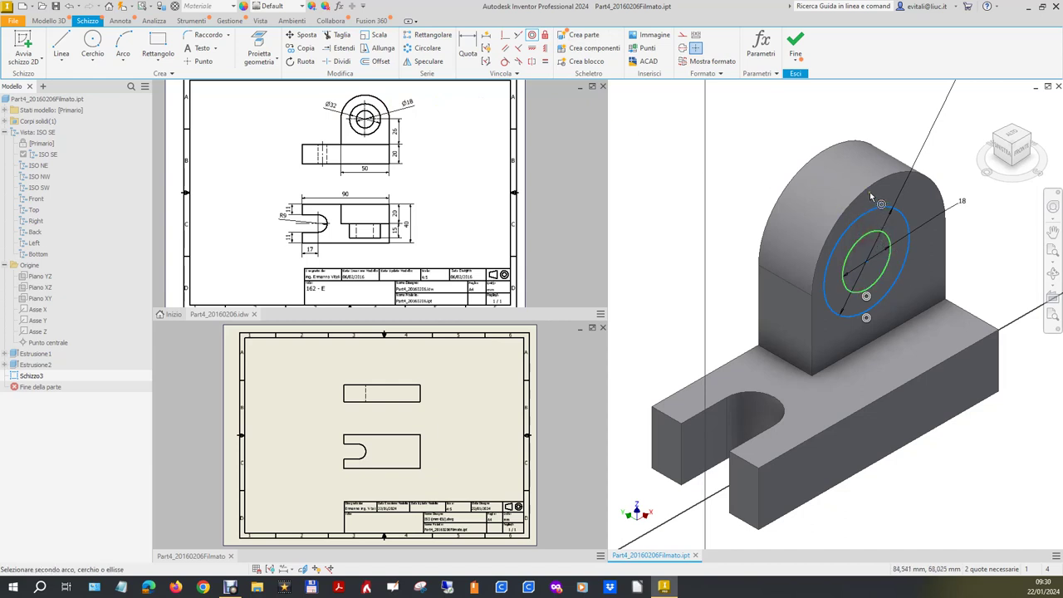
{"action": "left_click", "coordinate": [870, 184]}
{"action": "key", "text": "Escape"}
{"action": "left_click", "coordinate": [532, 35]}
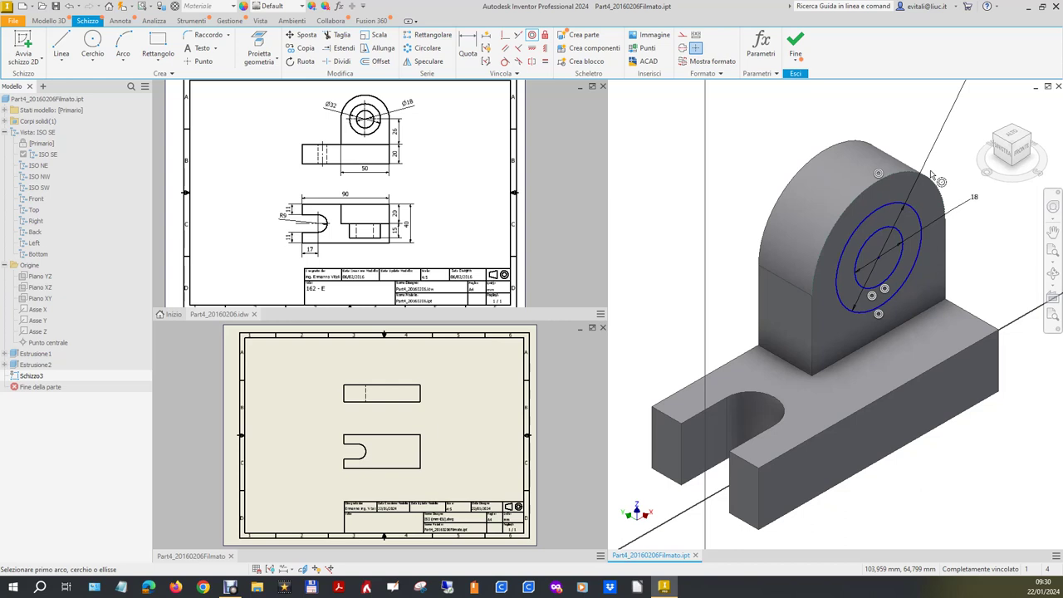
{"action": "left_click", "coordinate": [795, 44]}
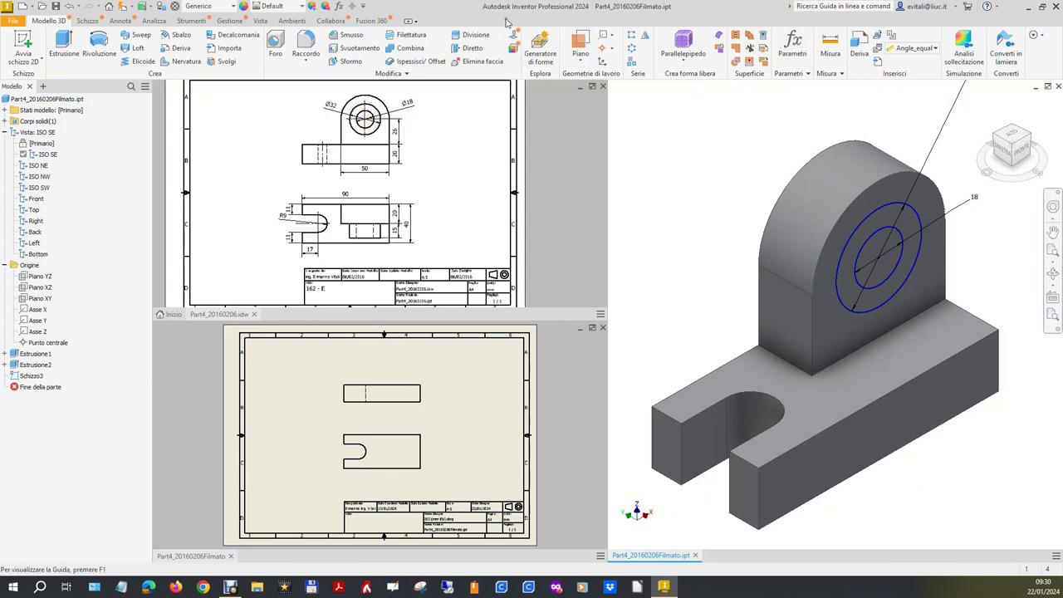
- Extrude the ring-shaped profile between the circles into a hollow boss, then switch to the drawing
{"action": "left_click", "coordinate": [59, 37]}
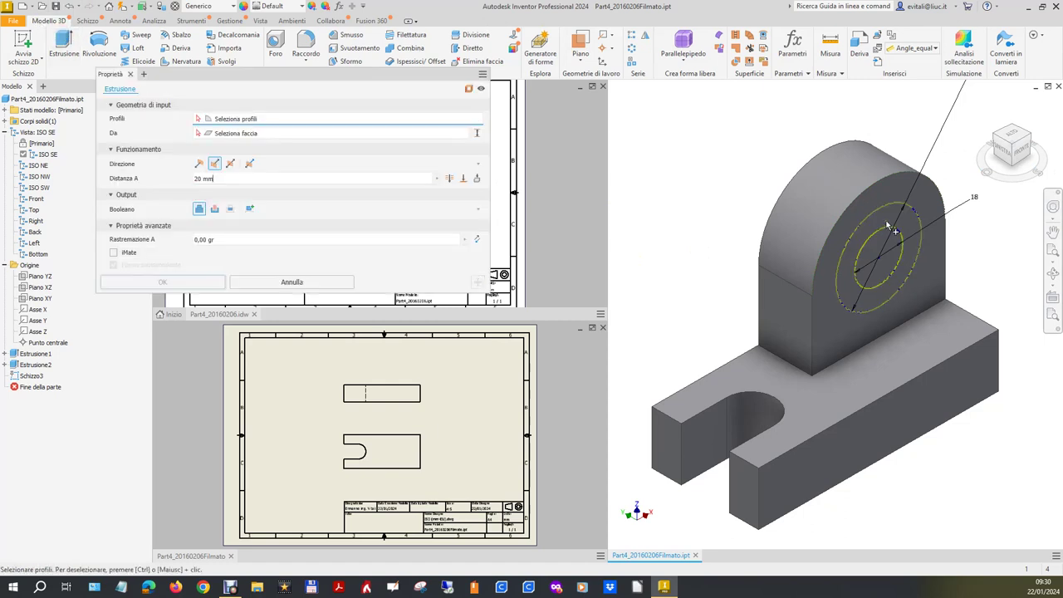
{"action": "left_click", "coordinate": [901, 235]}
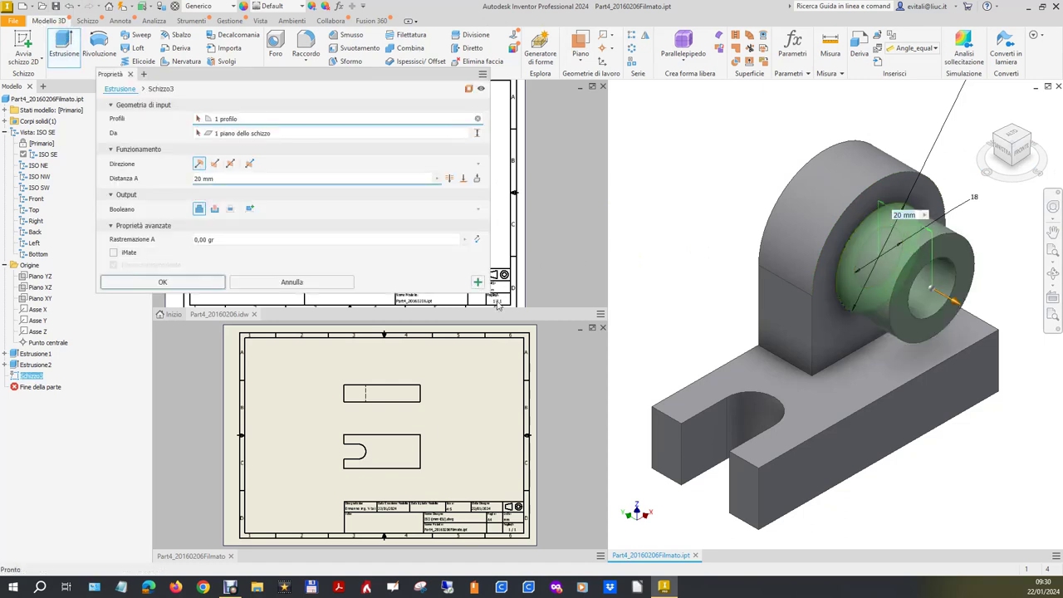
{"action": "left_click_drag", "start_coordinate": [218, 177], "coordinate": [163, 176]}
{"action": "type", "text": "1"}
{"action": "key", "text": "Return"}
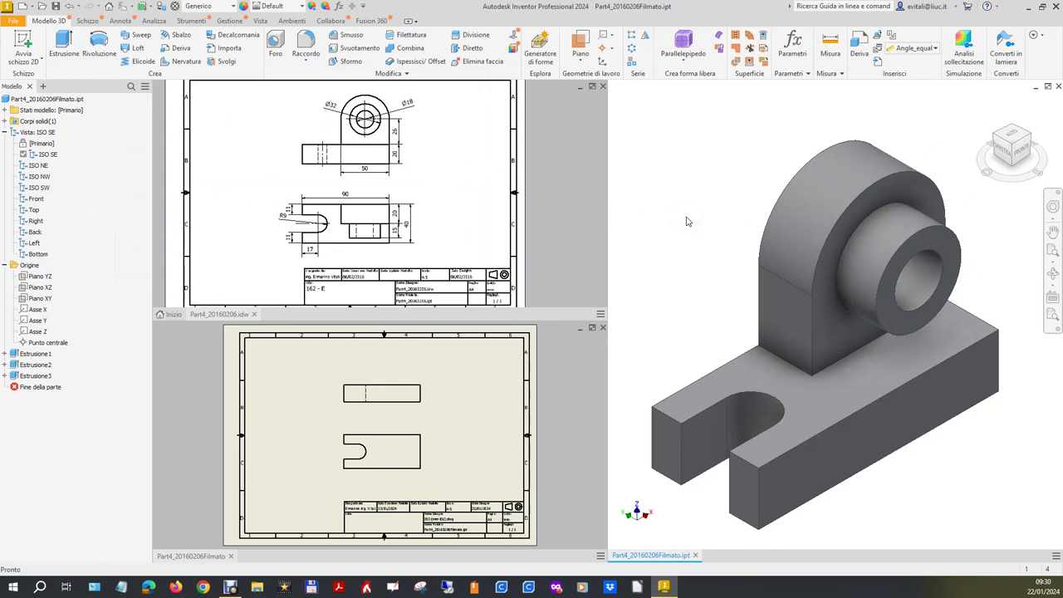
{"action": "left_click", "coordinate": [579, 404]}
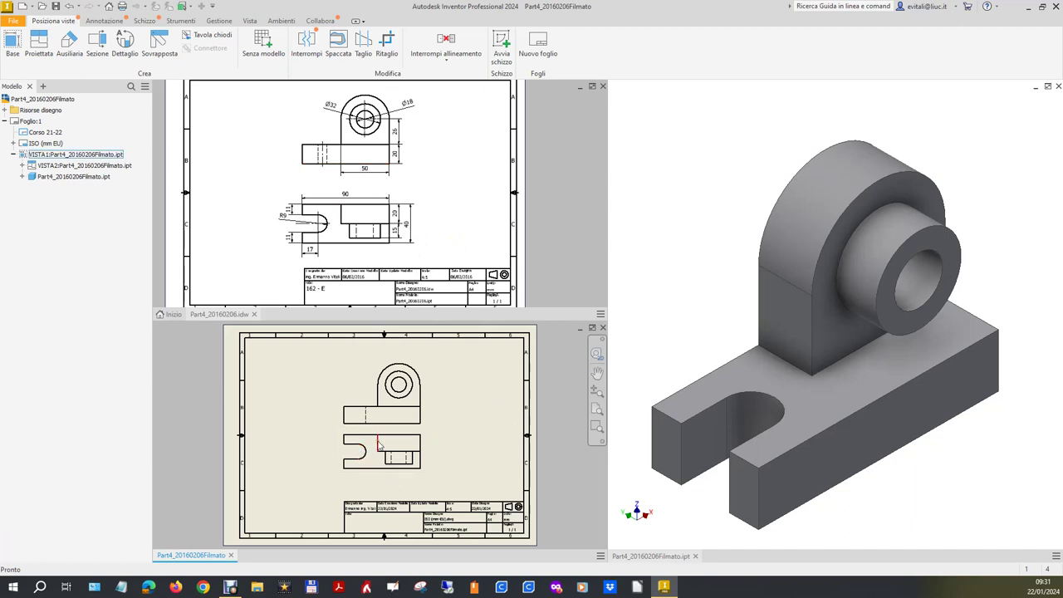
- Nudge both drawing views into place and enable Spigoli tangenti on the lower view
{"action": "left_click_drag", "start_coordinate": [427, 402], "coordinate": [427, 395]}
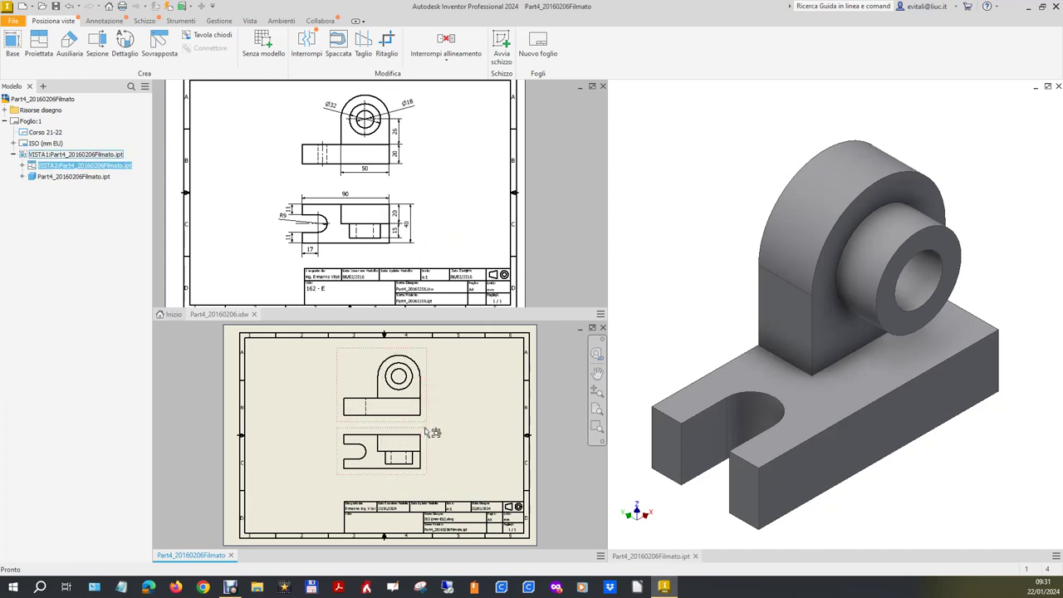
{"action": "left_click_drag", "start_coordinate": [424, 433], "coordinate": [422, 438]}
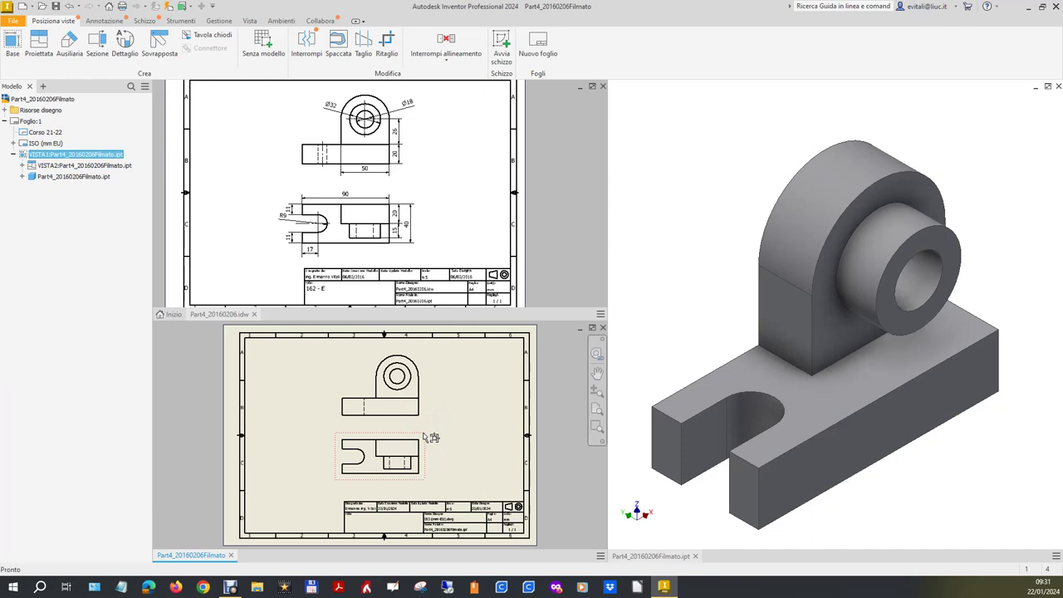
{"action": "right_click", "coordinate": [423, 435]}
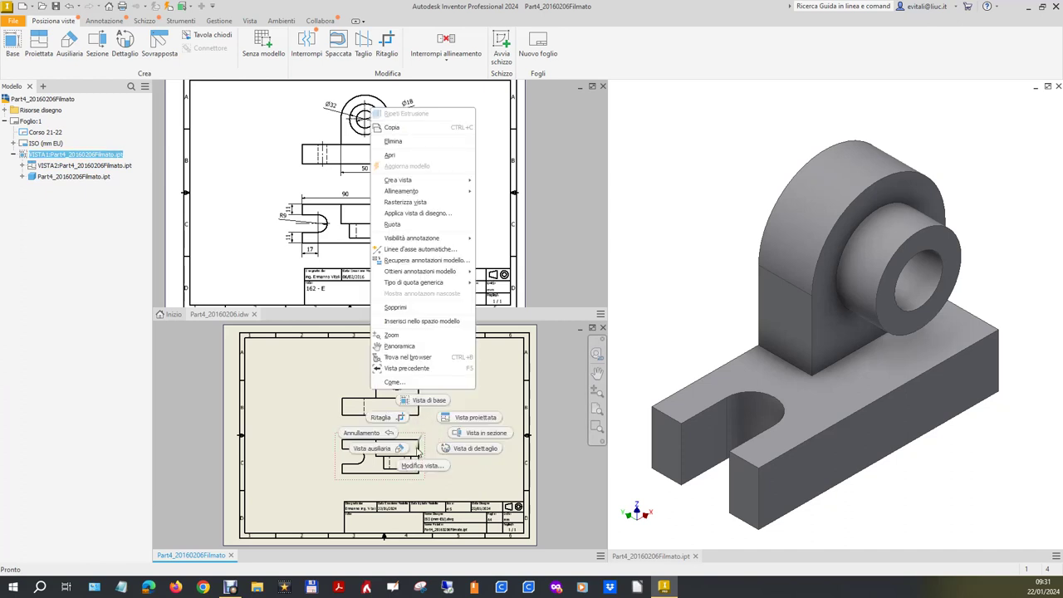
{"action": "left_click", "coordinate": [422, 468]}
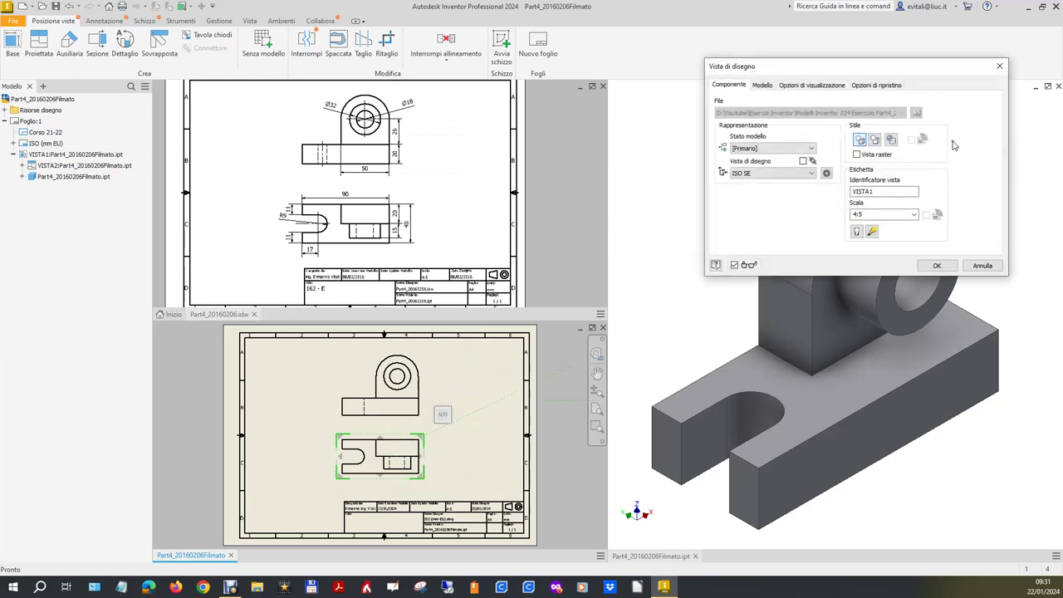
{"action": "left_click", "coordinate": [892, 140]}
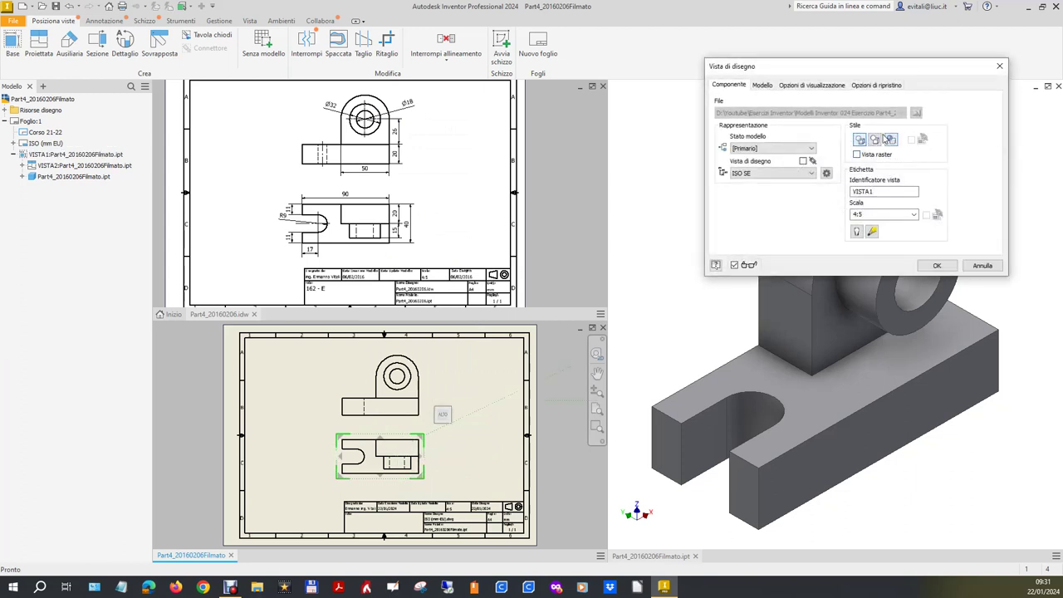
{"action": "left_click", "coordinate": [799, 90]}
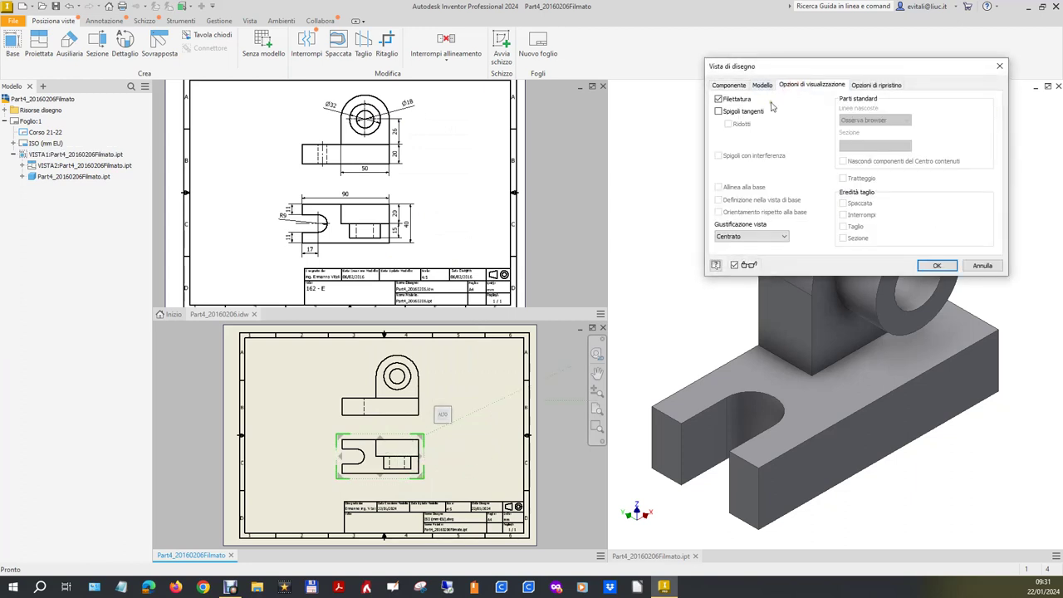
{"action": "left_click", "coordinate": [720, 111]}
{"action": "left_click", "coordinate": [937, 265]}
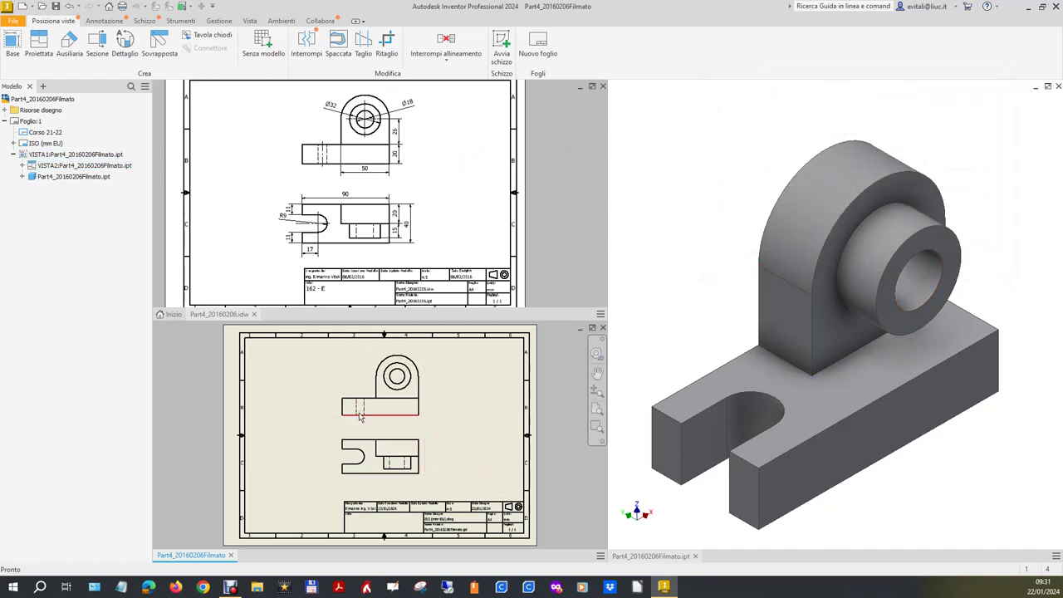
- Inspect the bore's hidden line in the front view, then clear the selection
{"action": "left_click", "coordinate": [321, 156]}
{"action": "key", "text": "Escape"}
{"action": "left_click", "coordinate": [482, 450]}
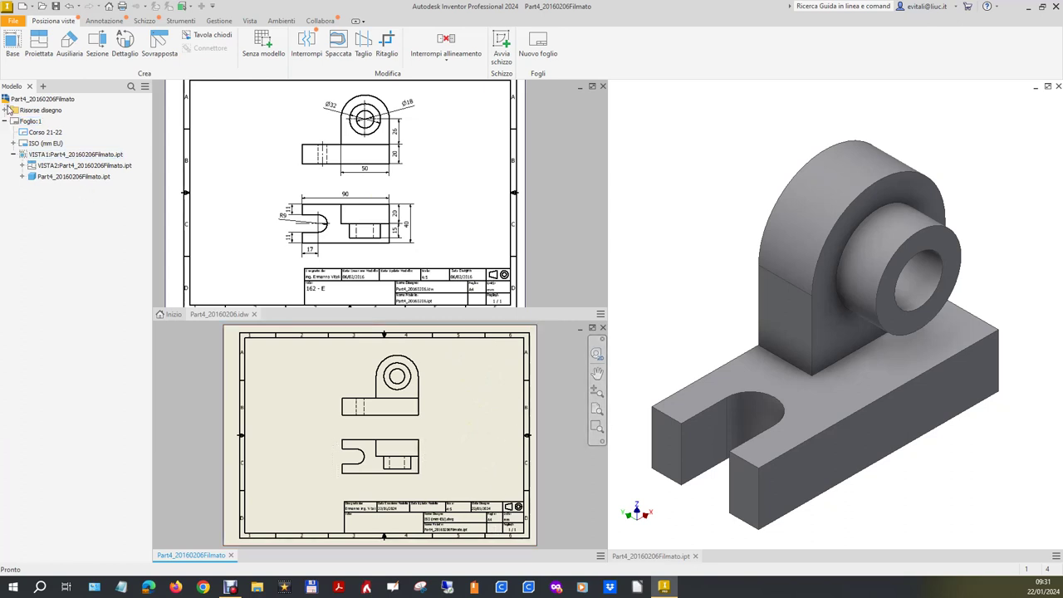
{"action": "left_click", "coordinate": [17, 23]}
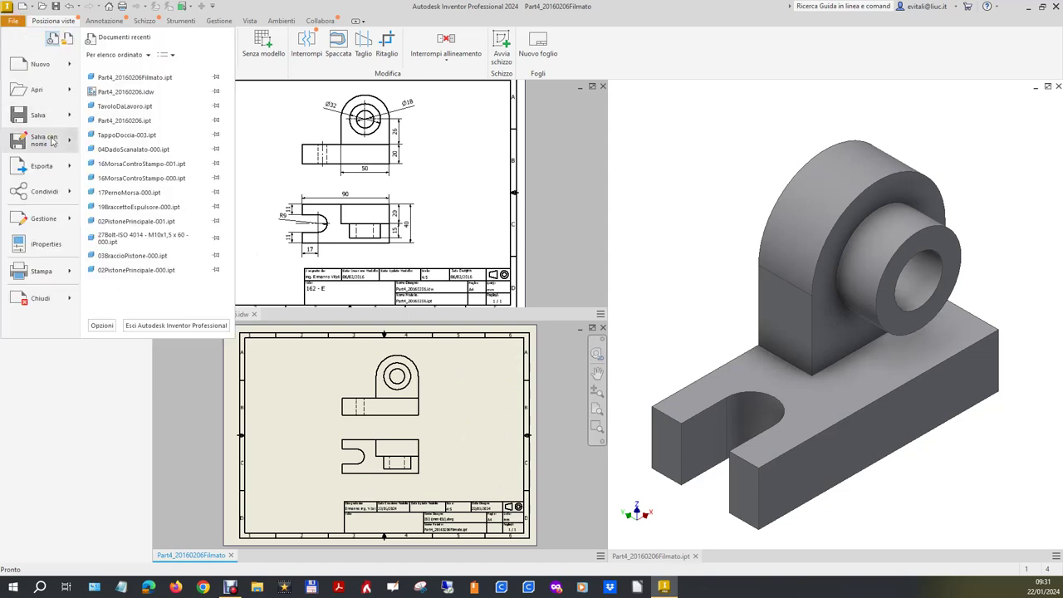
- Save the drawing as Part4_20160206Filmato.dwg in Inventor DWG format
{"action": "left_click", "coordinate": [38, 137]}
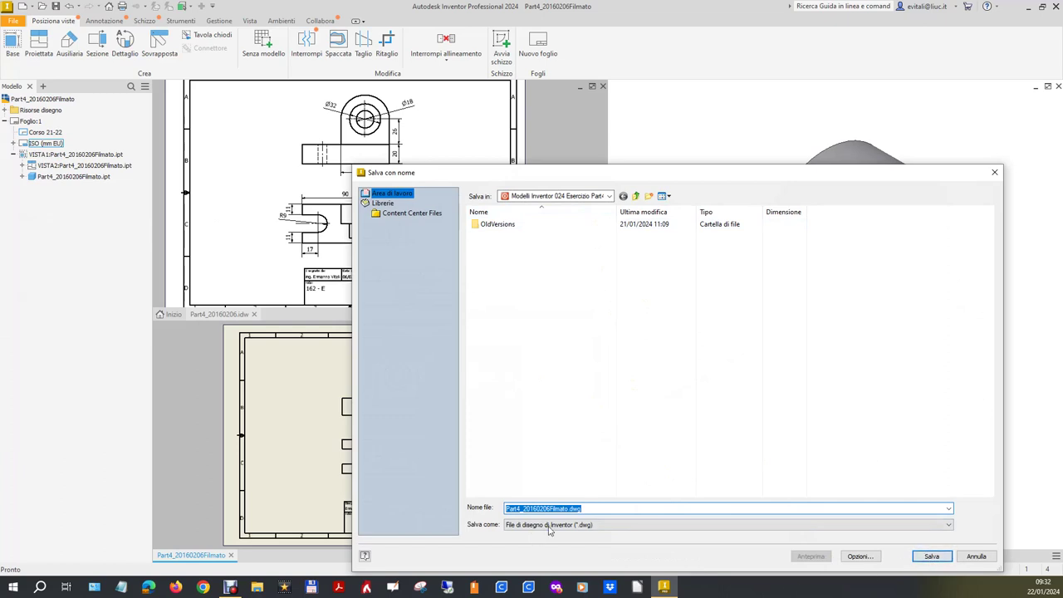
{"action": "left_click", "coordinate": [932, 557]}
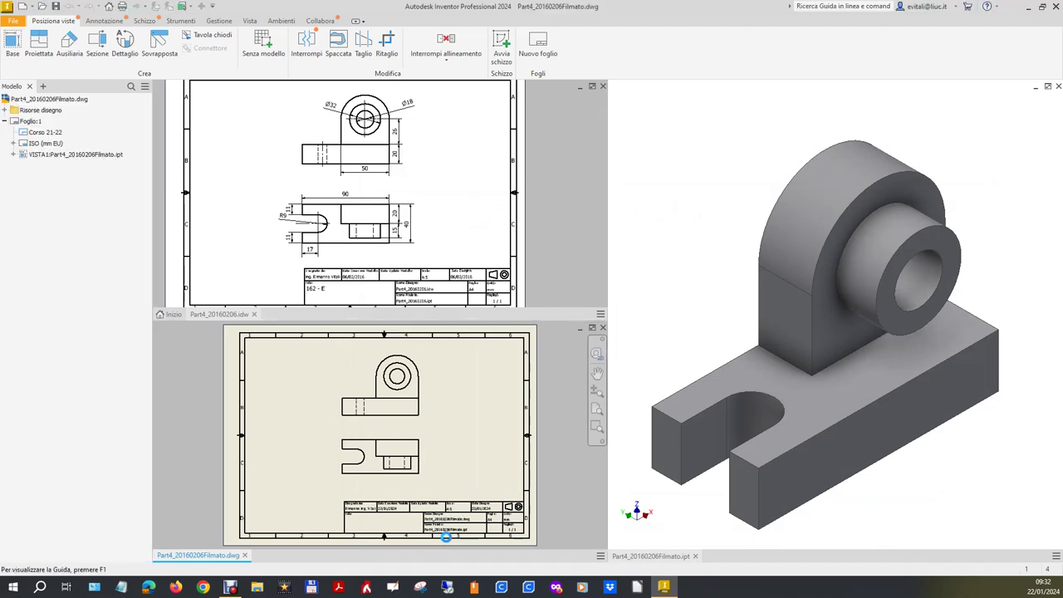
{"action": "scroll", "coordinate": [445, 534], "scroll_direction": "down", "scroll_amount": 3}
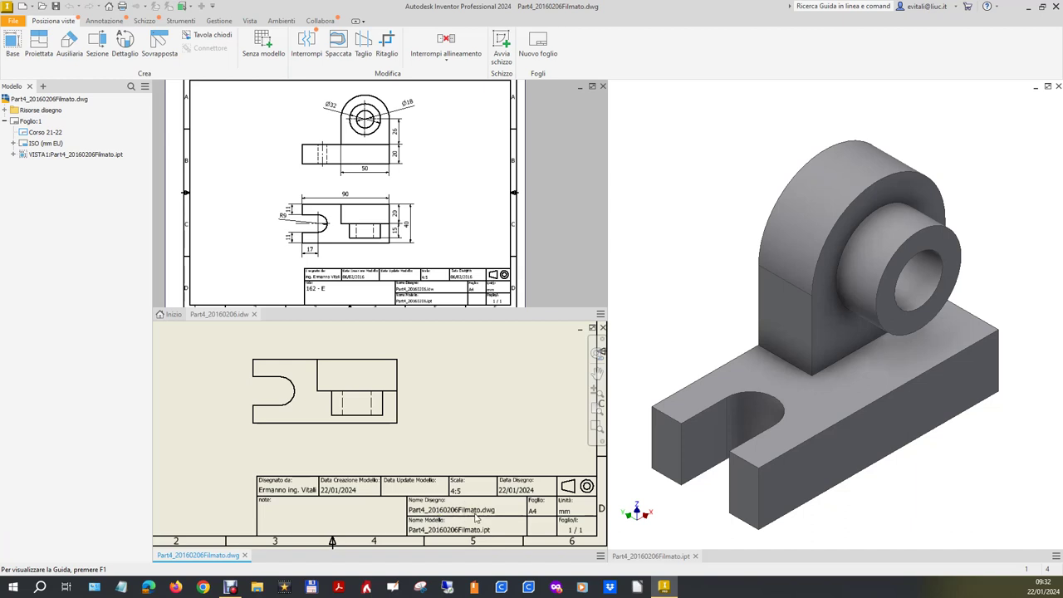
{"action": "scroll", "coordinate": [482, 516], "scroll_direction": "up", "scroll_amount": 2}
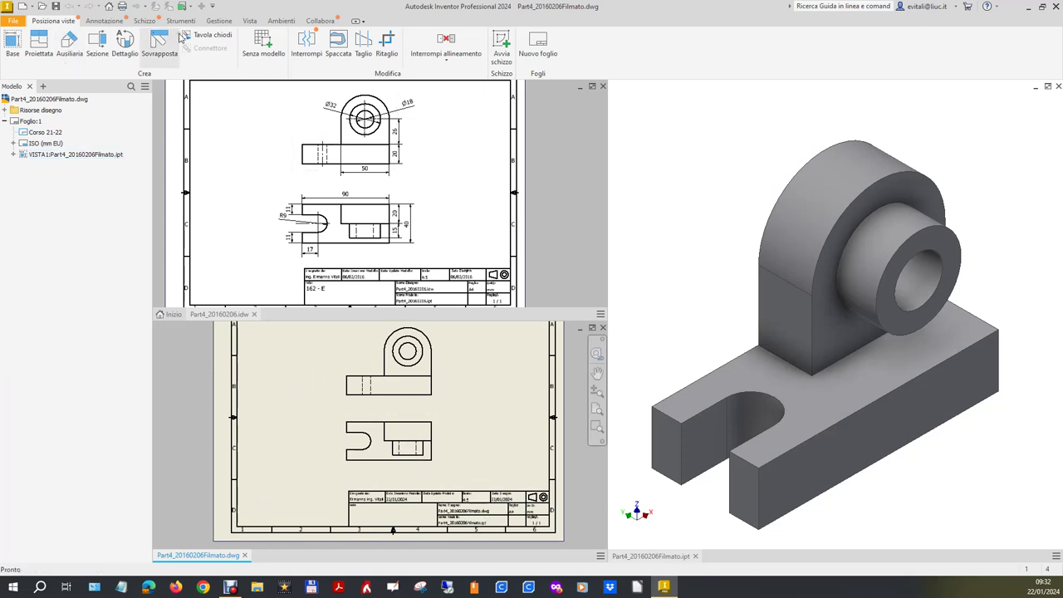
- Add a centre mark to the boss circle in the drawing
{"action": "left_click", "coordinate": [108, 21]}
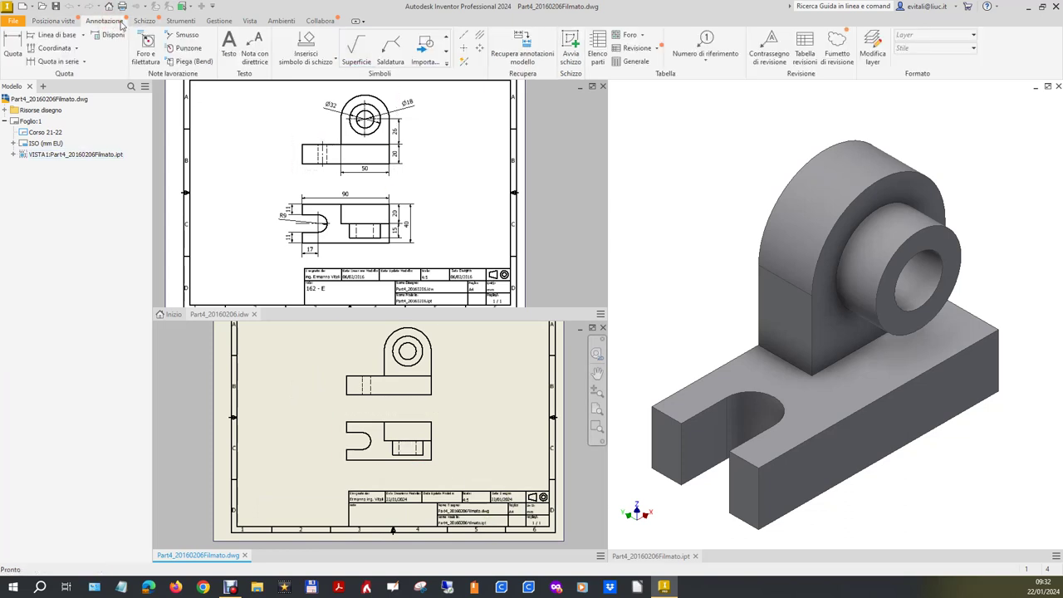
{"action": "left_click", "coordinate": [464, 49]}
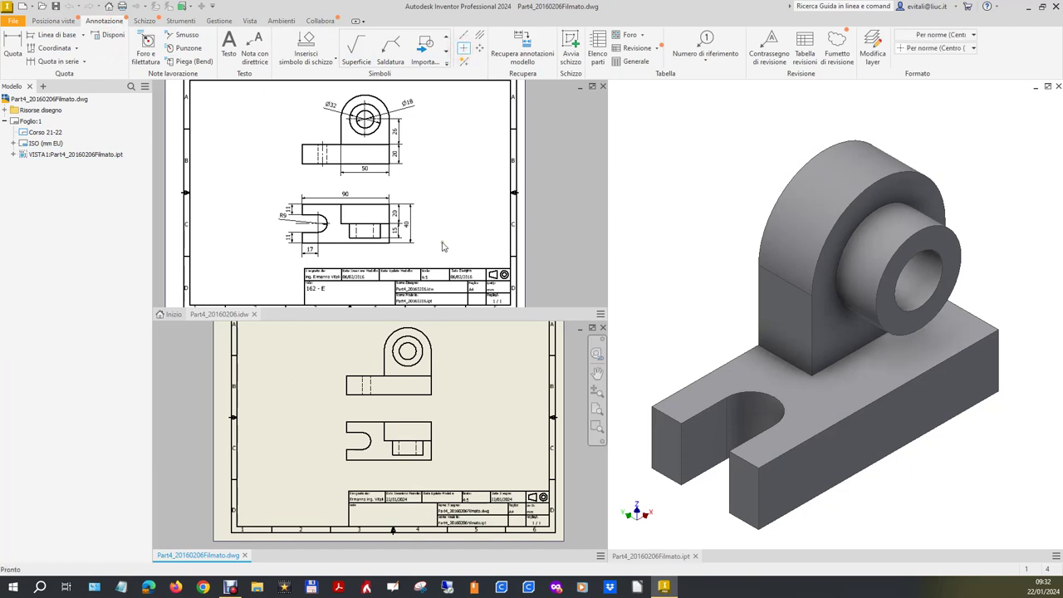
{"action": "left_click", "coordinate": [408, 332]}
{"action": "key", "text": "Escape"}
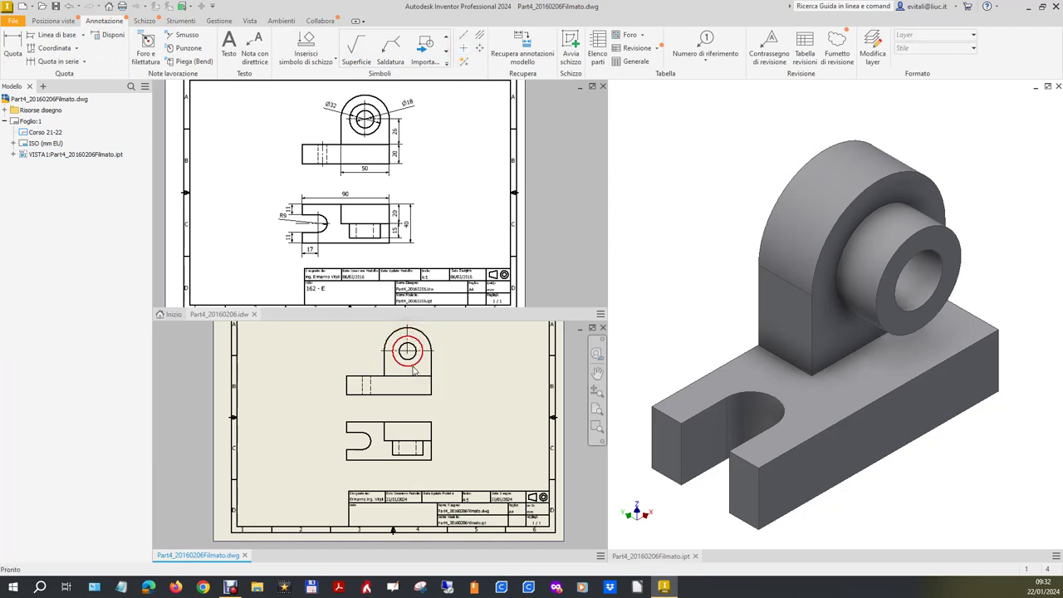
{"action": "left_click", "coordinate": [407, 351]}
{"action": "left_click", "coordinate": [407, 351]}
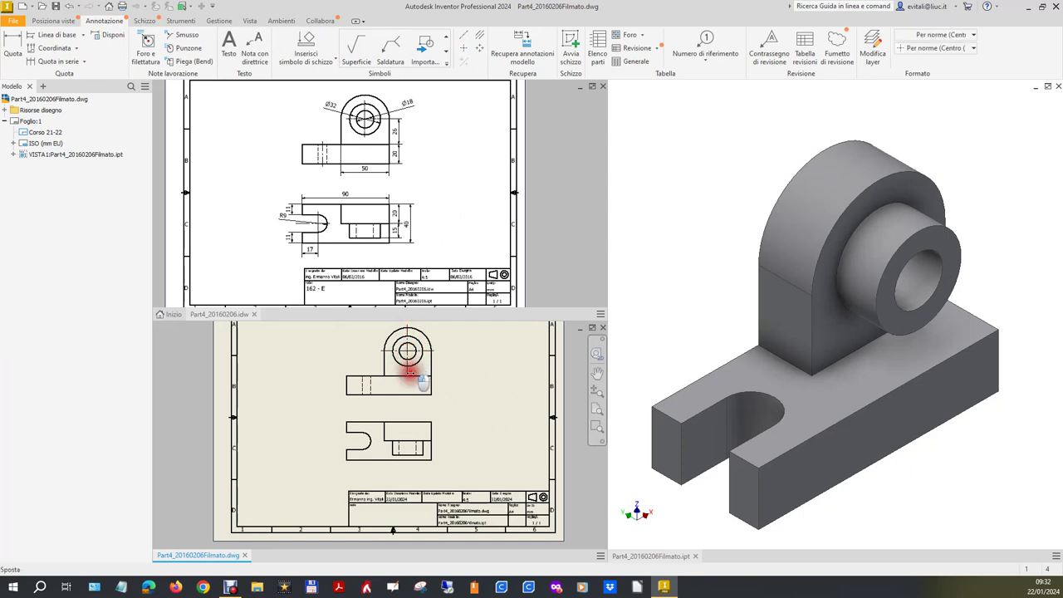
{"action": "left_click", "coordinate": [487, 407]}
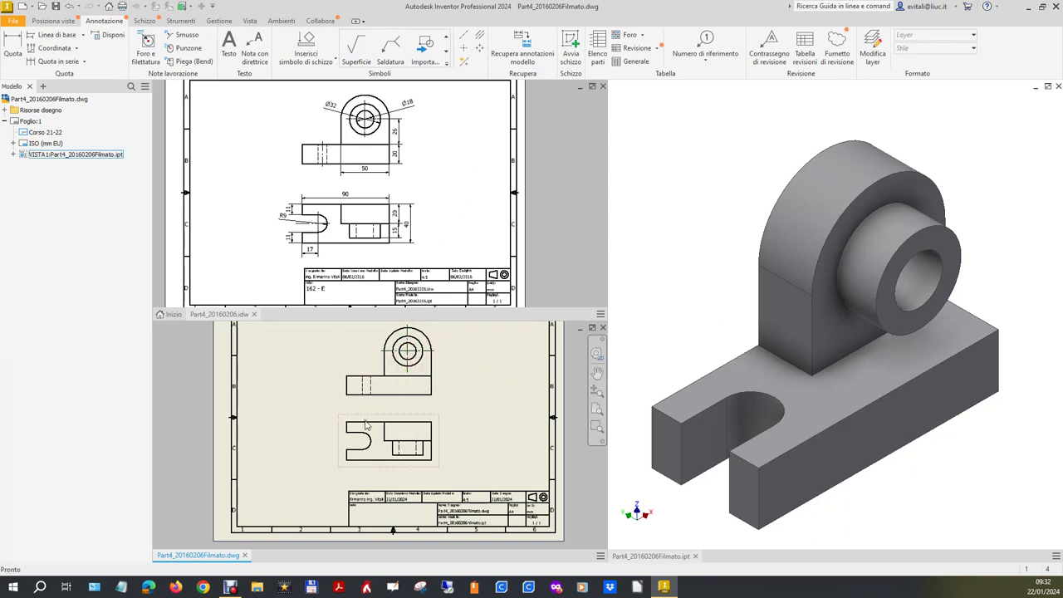
- Add bisecting centerlines between the hidden hole lines in the front and bottom views
{"action": "left_click", "coordinate": [480, 34]}
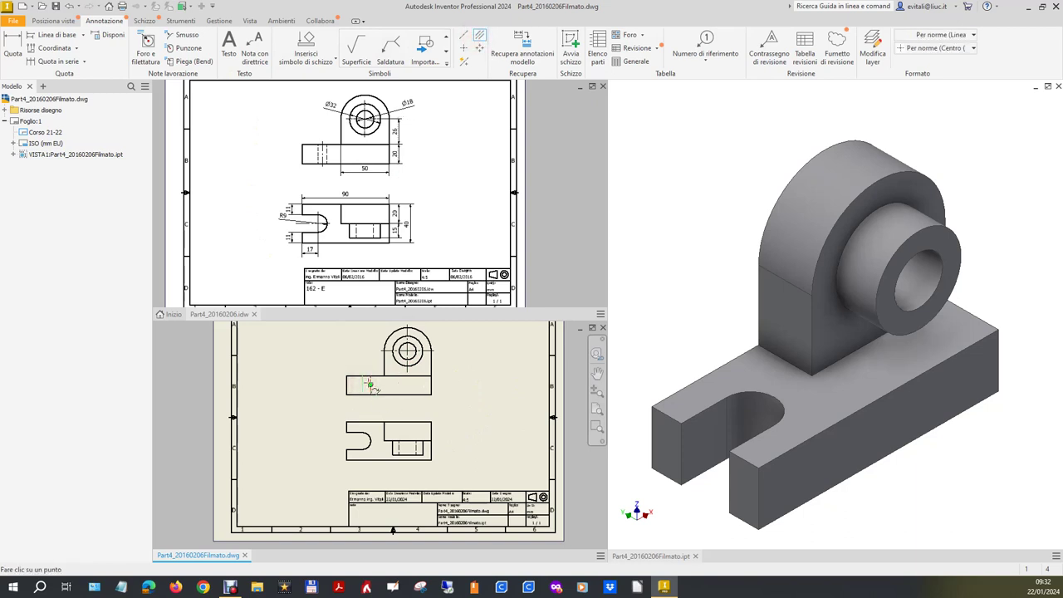
{"action": "left_click", "coordinate": [372, 385]}
{"action": "left_click", "coordinate": [363, 385]}
{"action": "key", "text": "Escape"}
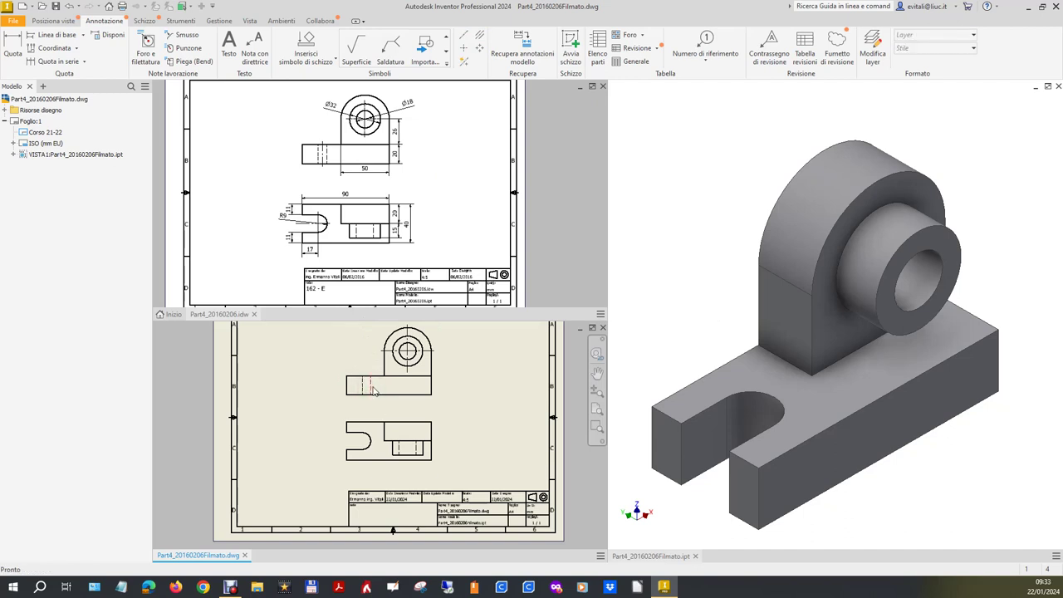
{"action": "left_click", "coordinate": [322, 233]}
{"action": "key", "text": "Escape"}
{"action": "left_click", "coordinate": [480, 35]}
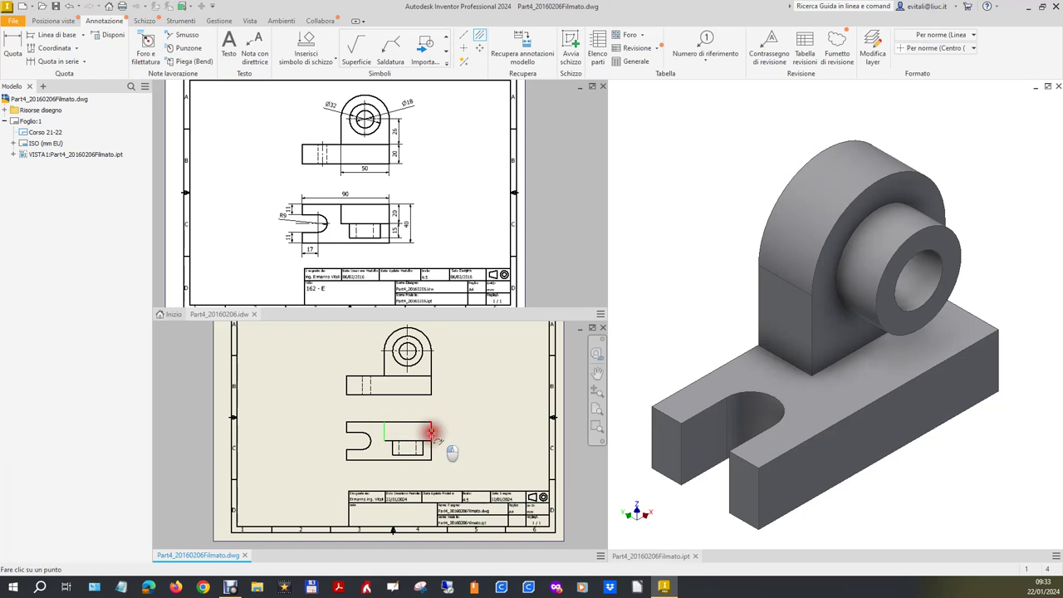
{"action": "left_click_drag", "start_coordinate": [404, 437], "coordinate": [408, 457]}
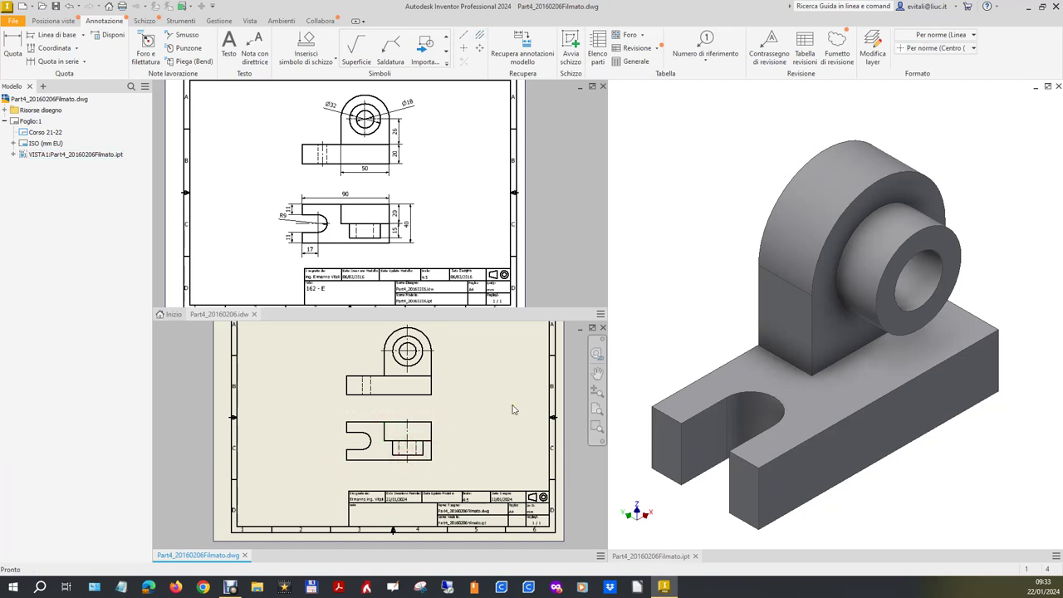
- Add a horizontal centerline through the U-shaped slot's rounded end in the bottom view
{"action": "left_click", "coordinate": [513, 409]}
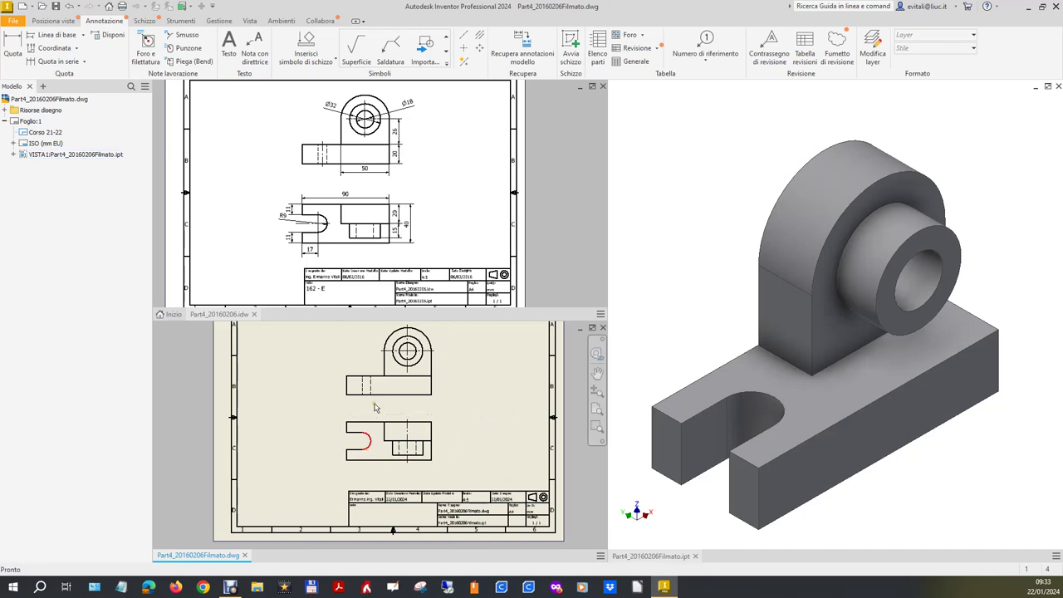
{"action": "left_click", "coordinate": [480, 35]}
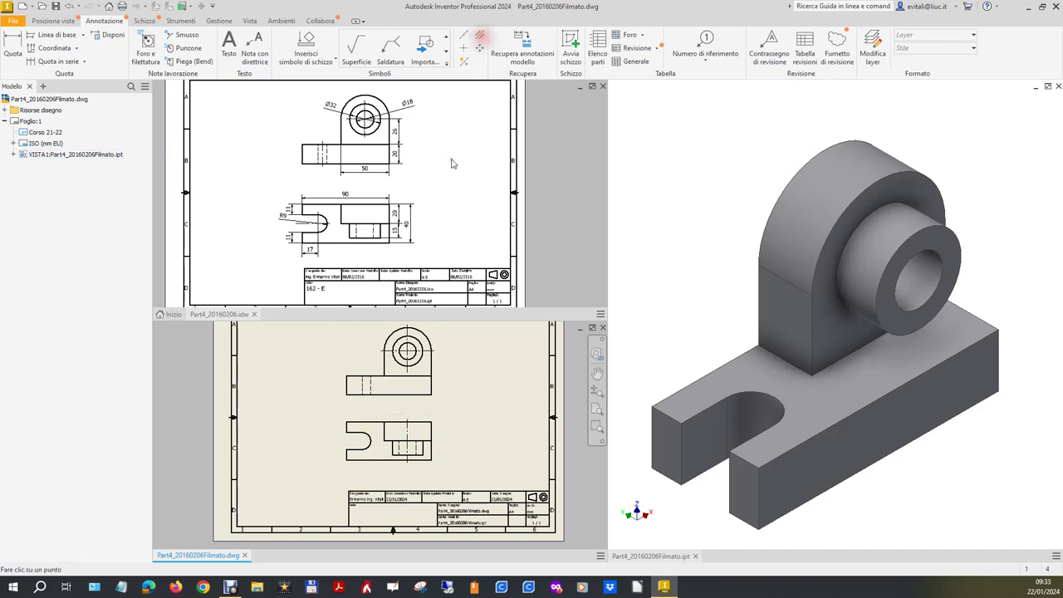
{"action": "left_click", "coordinate": [356, 447]}
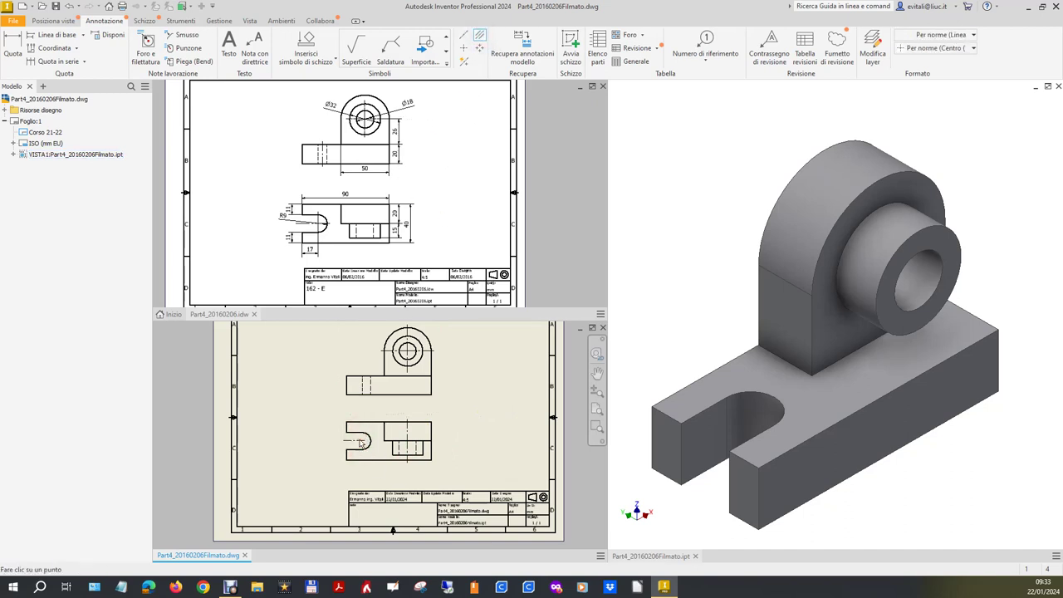
{"action": "key", "text": "Escape"}
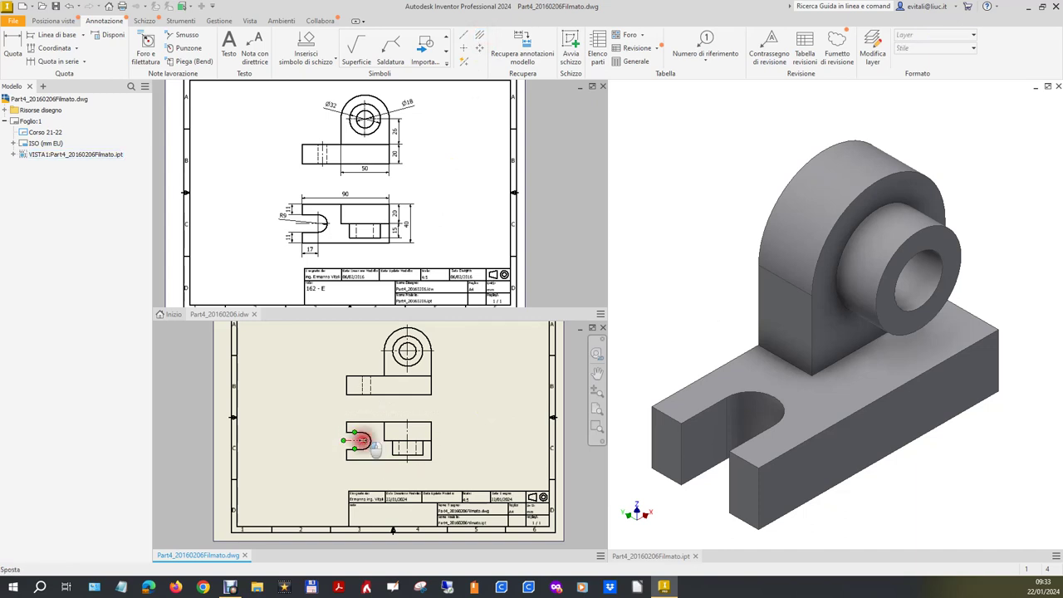
{"action": "left_click", "coordinate": [370, 442]}
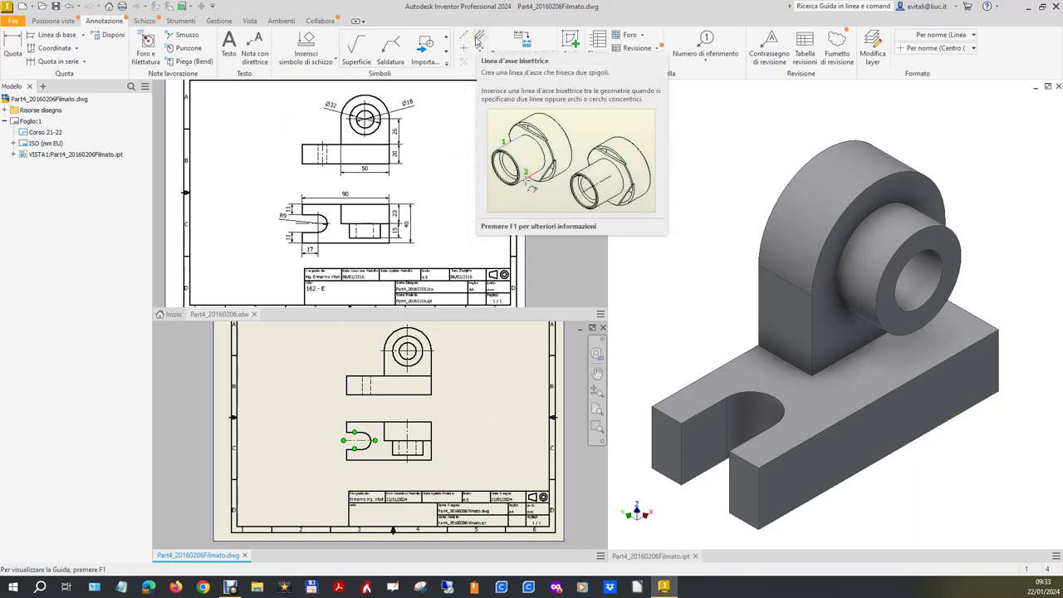
{"action": "left_click", "coordinate": [464, 48]}
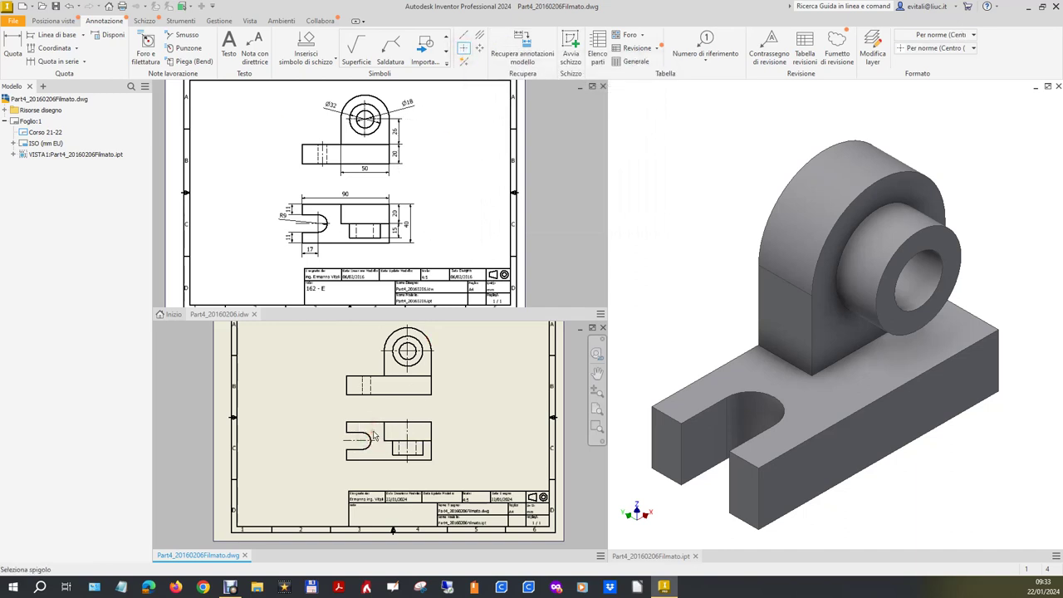
{"action": "key", "text": "Escape"}
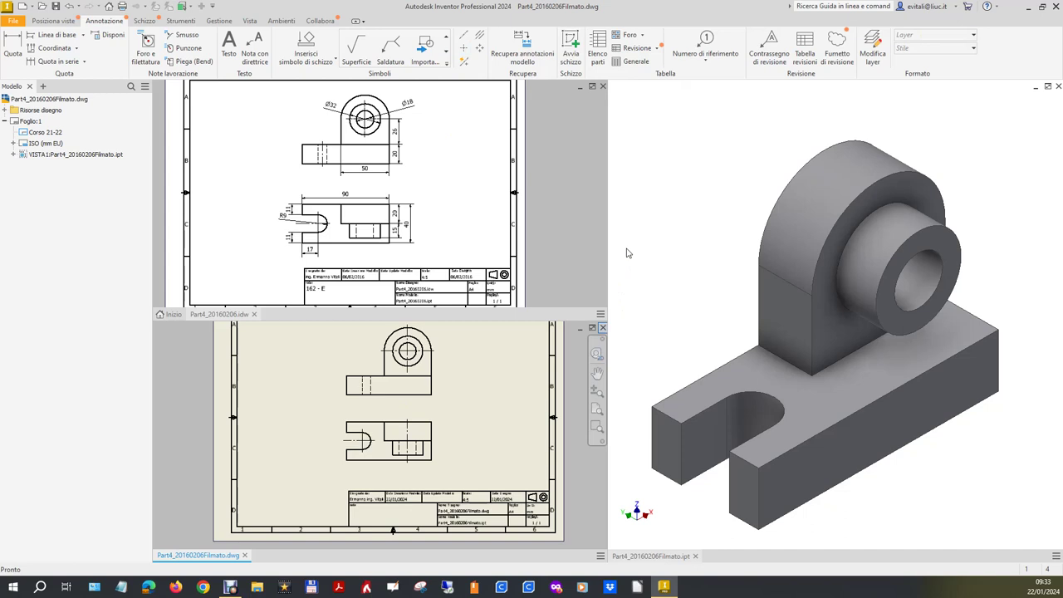
- Dimension the boss width 50 and the block height 20 in the front view
{"action": "left_click", "coordinate": [12, 47]}
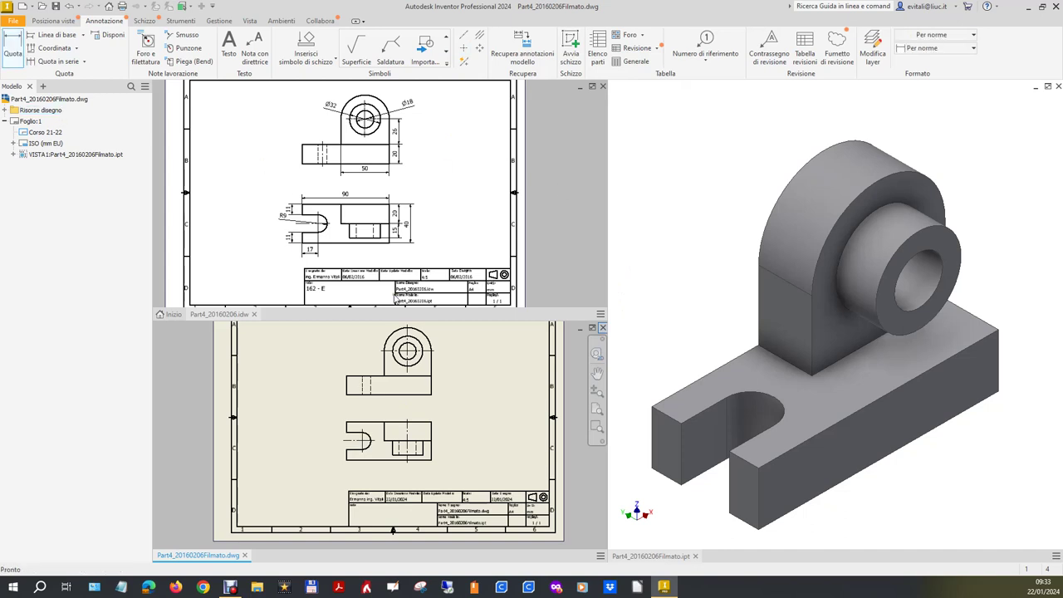
{"action": "left_click", "coordinate": [384, 366]}
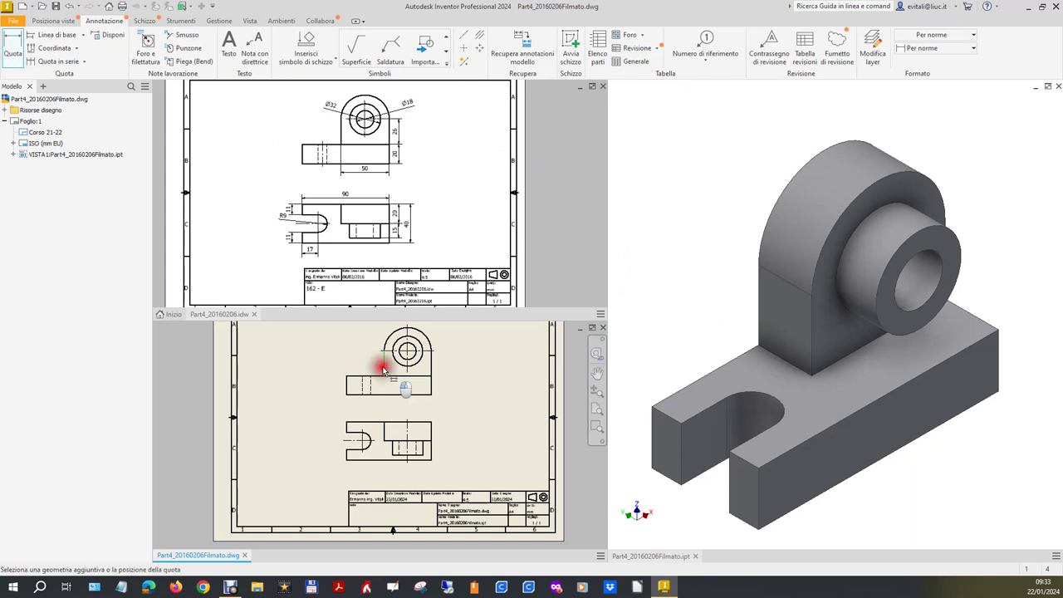
{"action": "left_click", "coordinate": [431, 366]}
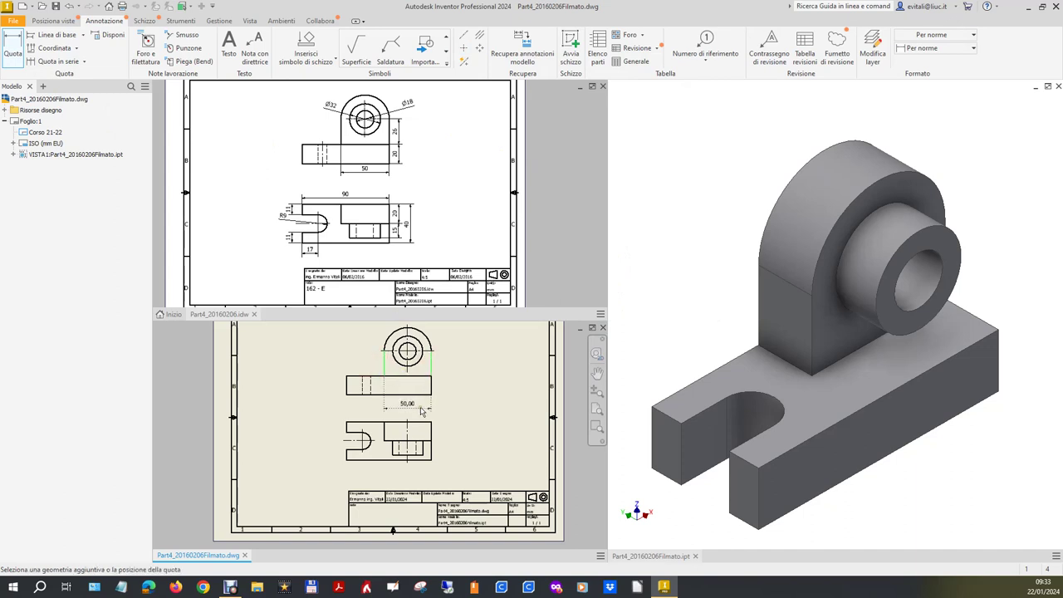
{"action": "left_click", "coordinate": [421, 413]}
{"action": "key", "text": "Escape"}
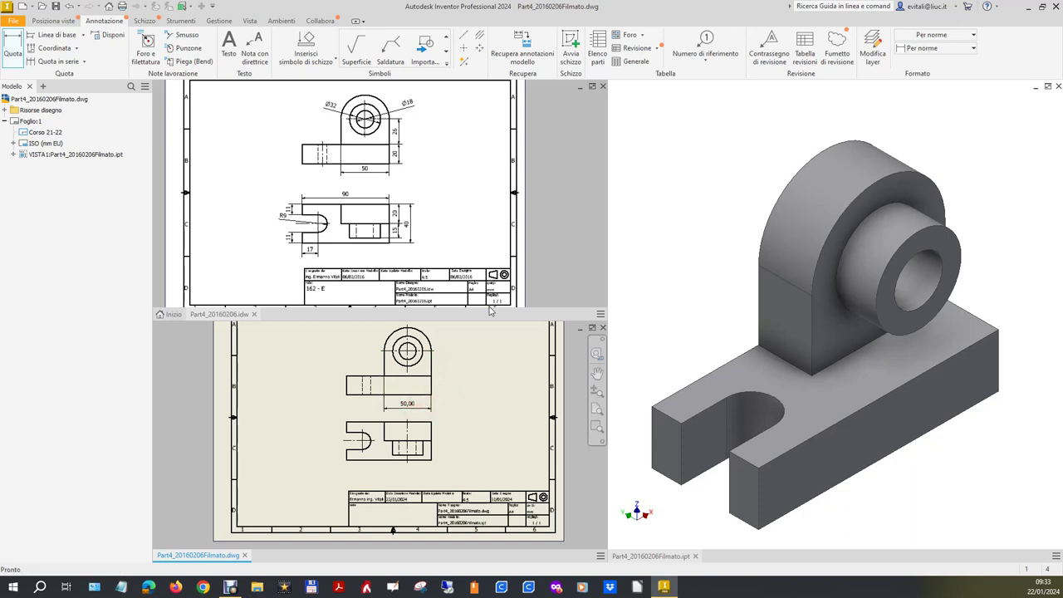
{"action": "scroll", "coordinate": [432, 393], "scroll_direction": "down", "scroll_amount": 3}
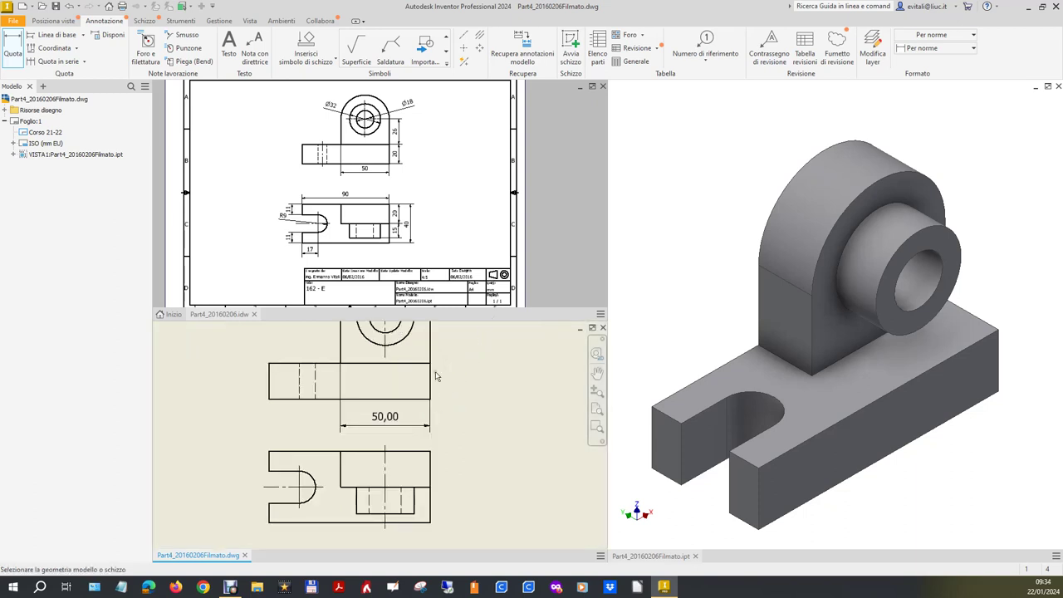
{"action": "left_click", "coordinate": [430, 374]}
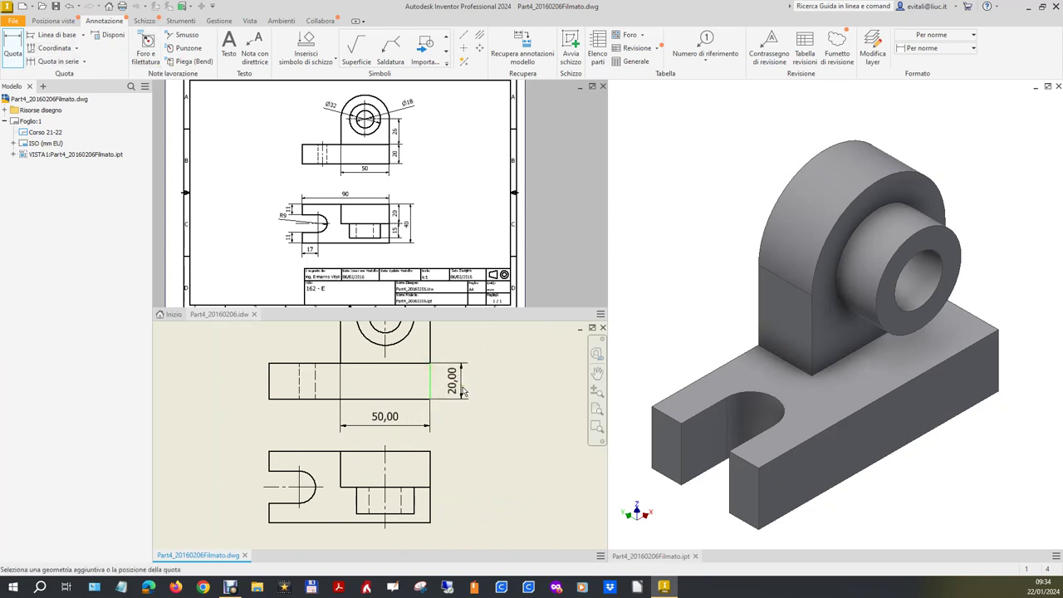
{"action": "left_click", "coordinate": [470, 399]}
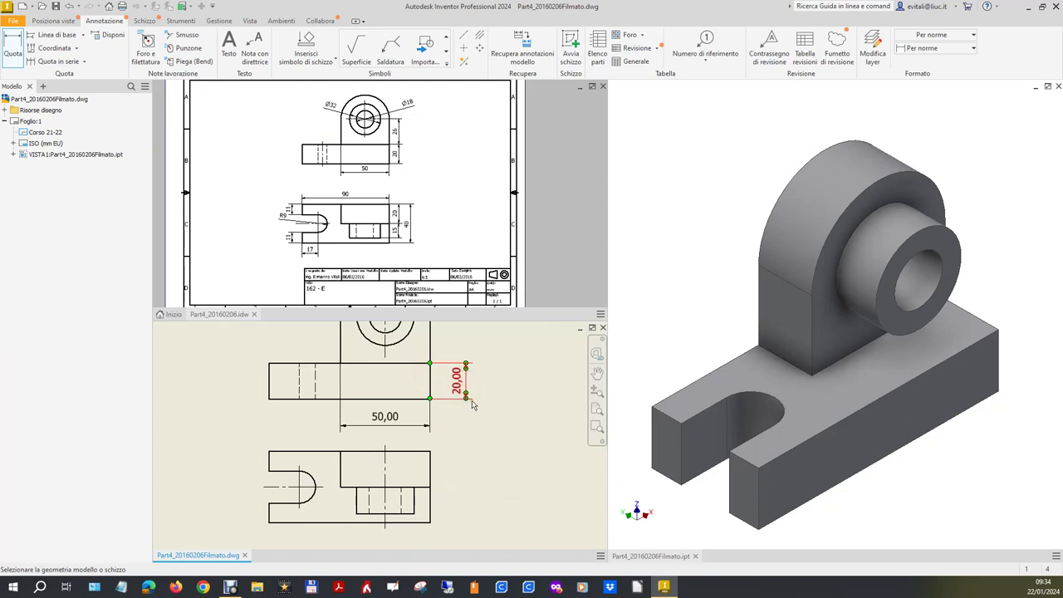
- Turn off trailing zeros for linear and angular dimensions in the Default (ISO) style
{"action": "left_click", "coordinate": [218, 21]}
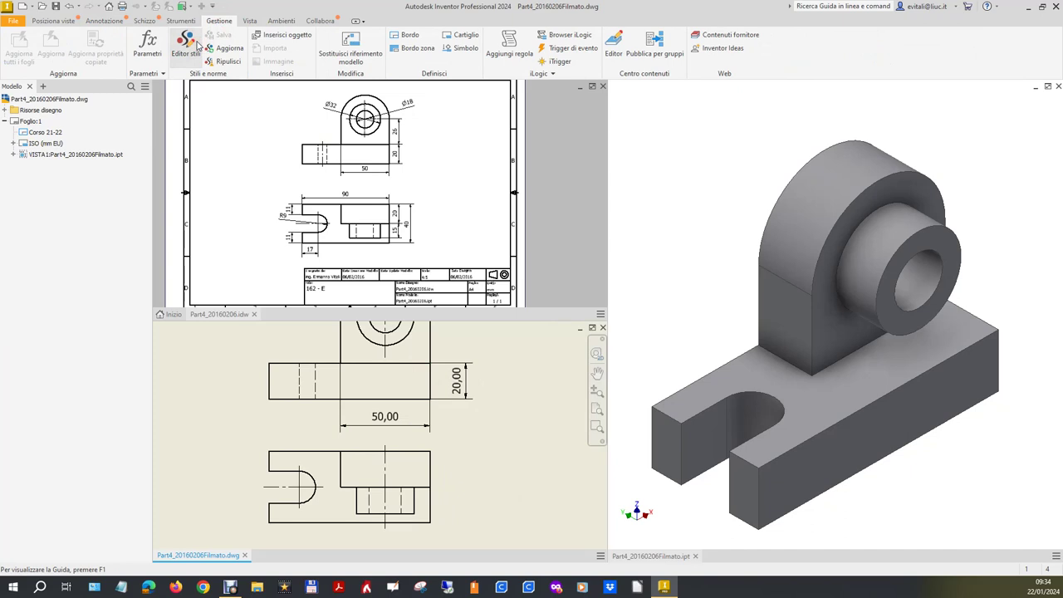
{"action": "left_click", "coordinate": [196, 46]}
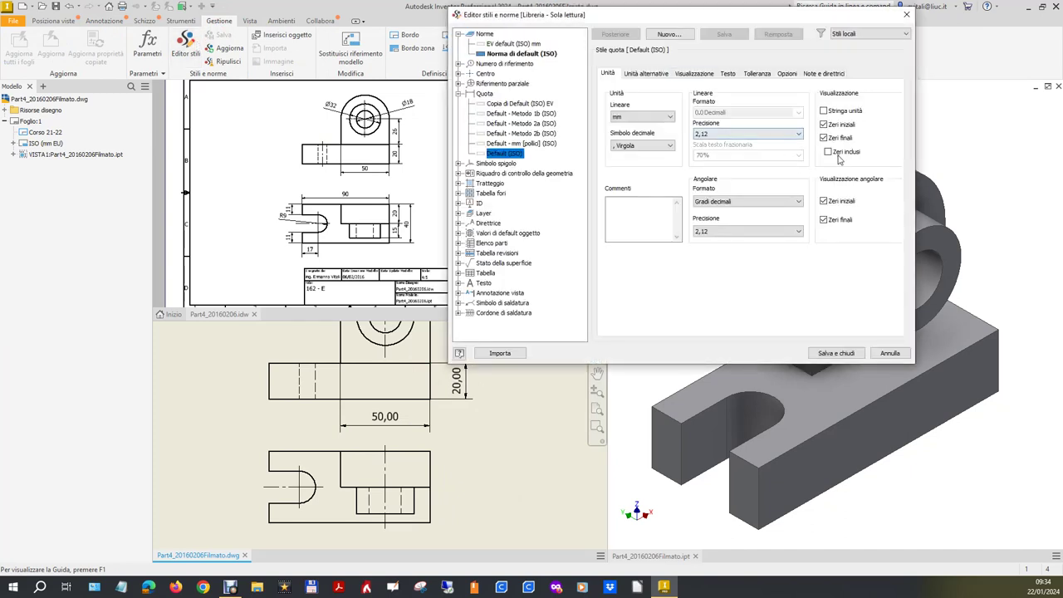
{"action": "left_click", "coordinate": [824, 137]}
{"action": "left_click", "coordinate": [823, 219]}
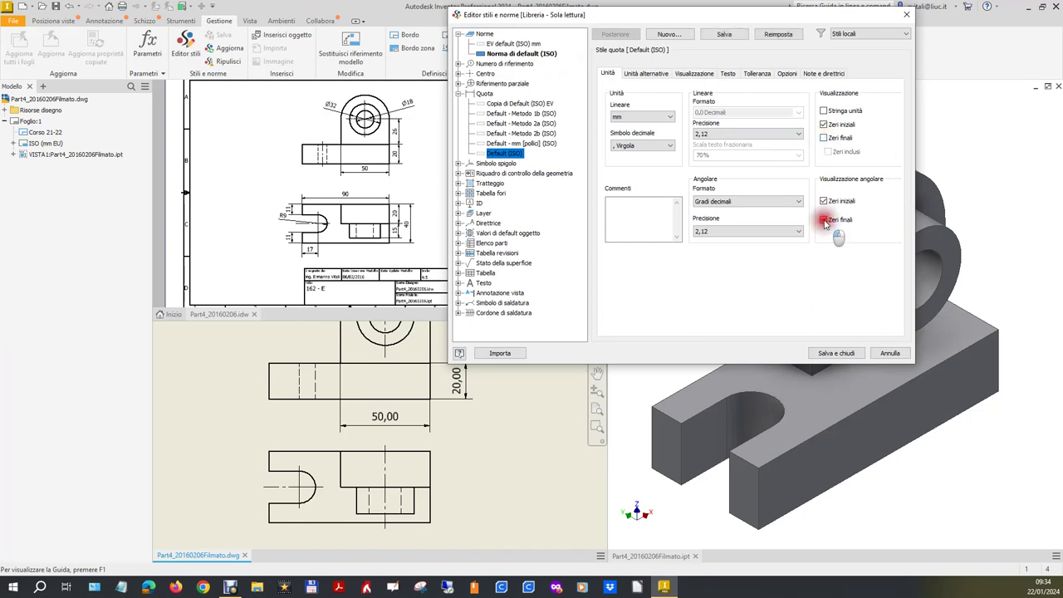
{"action": "left_click", "coordinate": [838, 354]}
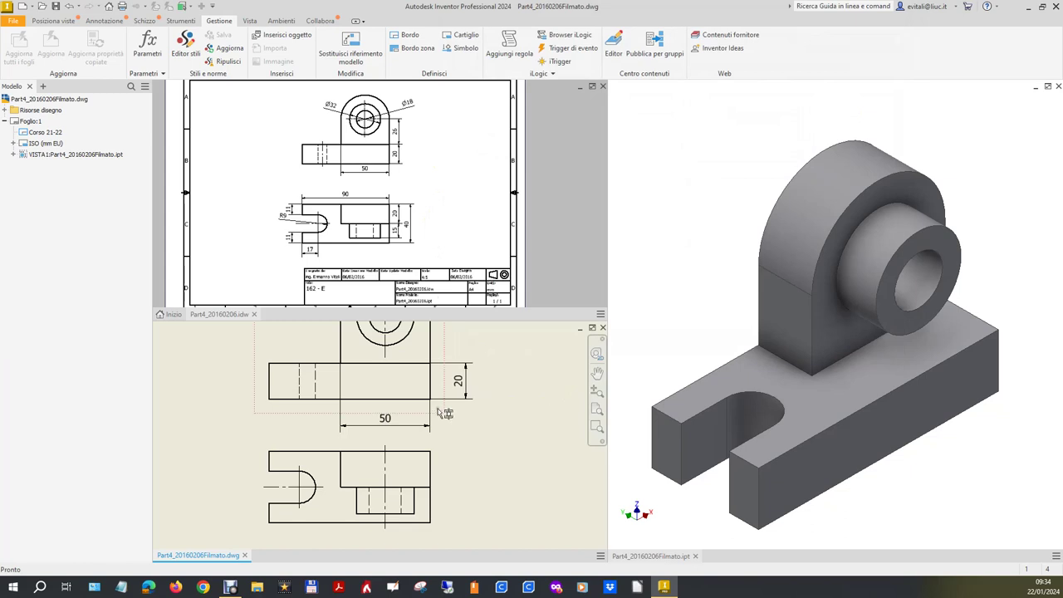
- Add the 26 side-height dimension beside the front view
{"action": "scroll", "coordinate": [440, 434], "scroll_direction": "up", "scroll_amount": 3}
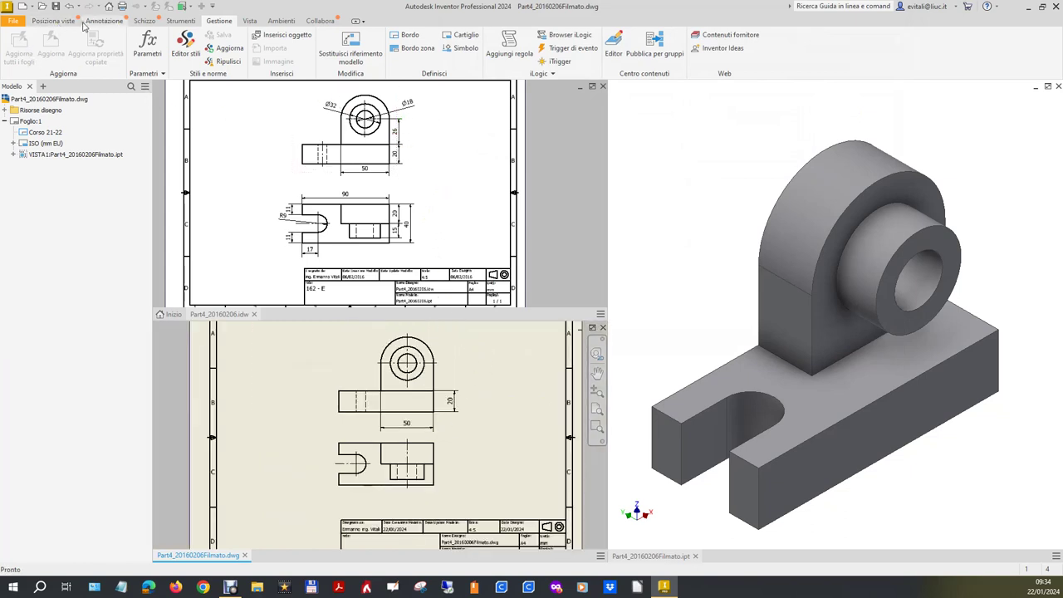
{"action": "left_click", "coordinate": [104, 21]}
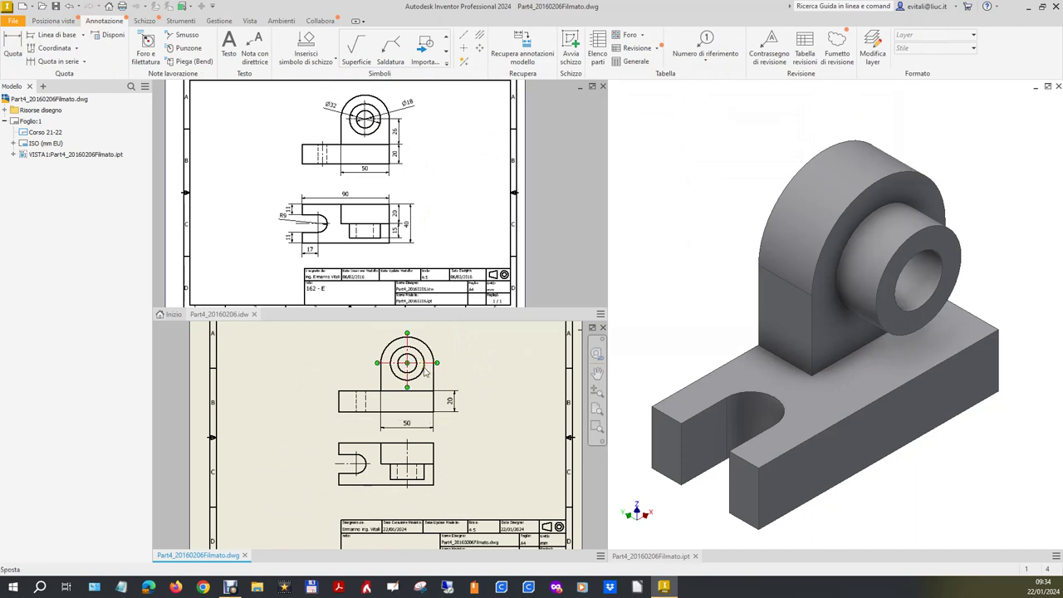
{"action": "left_click", "coordinate": [435, 383]}
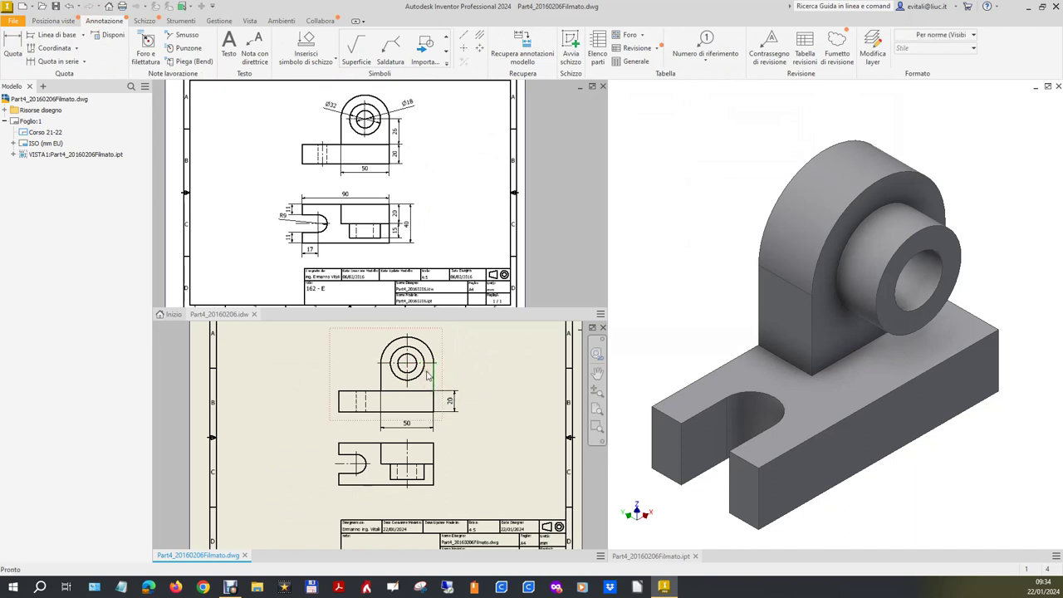
{"action": "left_click", "coordinate": [13, 50]}
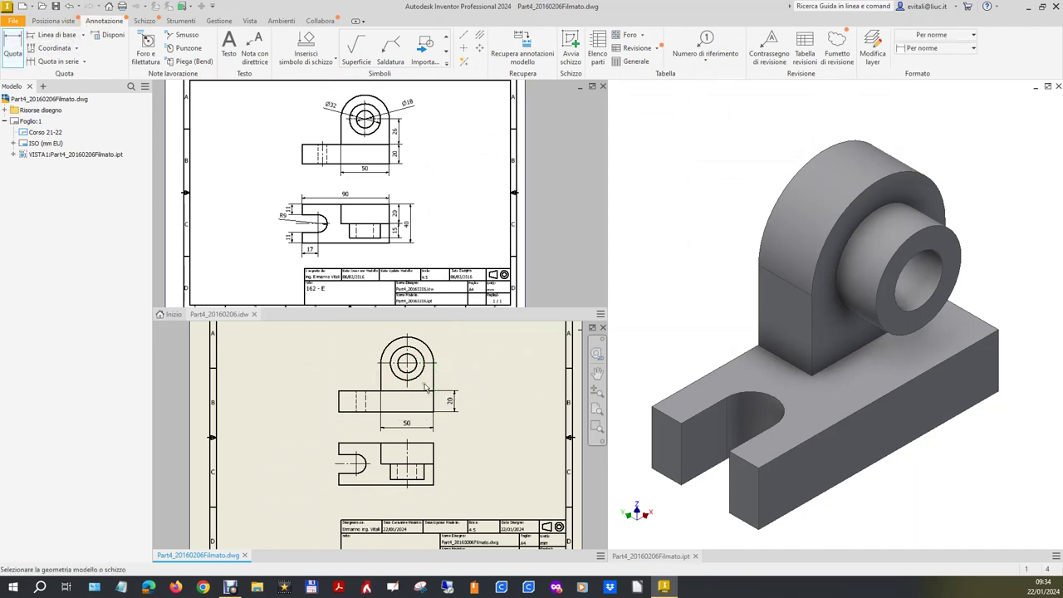
{"action": "key", "text": "Escape"}
{"action": "left_click", "coordinate": [12, 50]}
{"action": "left_click", "coordinate": [433, 375]}
{"action": "left_click", "coordinate": [456, 375]}
- Dimension the hole Ø18 and the boss Ø32 in the front view
{"action": "left_click", "coordinate": [430, 352]}
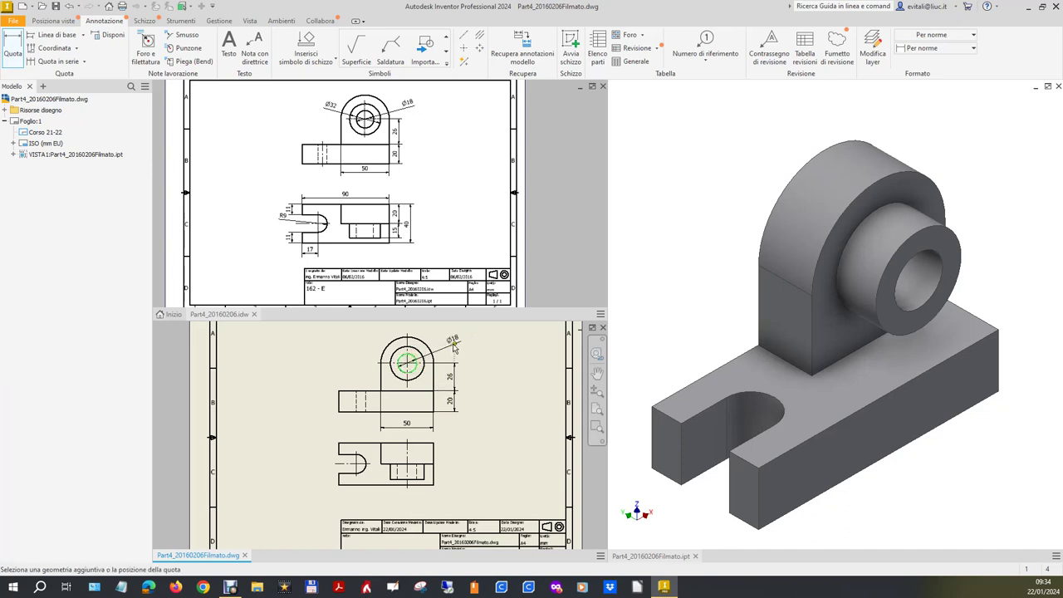
{"action": "left_click", "coordinate": [432, 353]}
{"action": "left_click", "coordinate": [391, 359]}
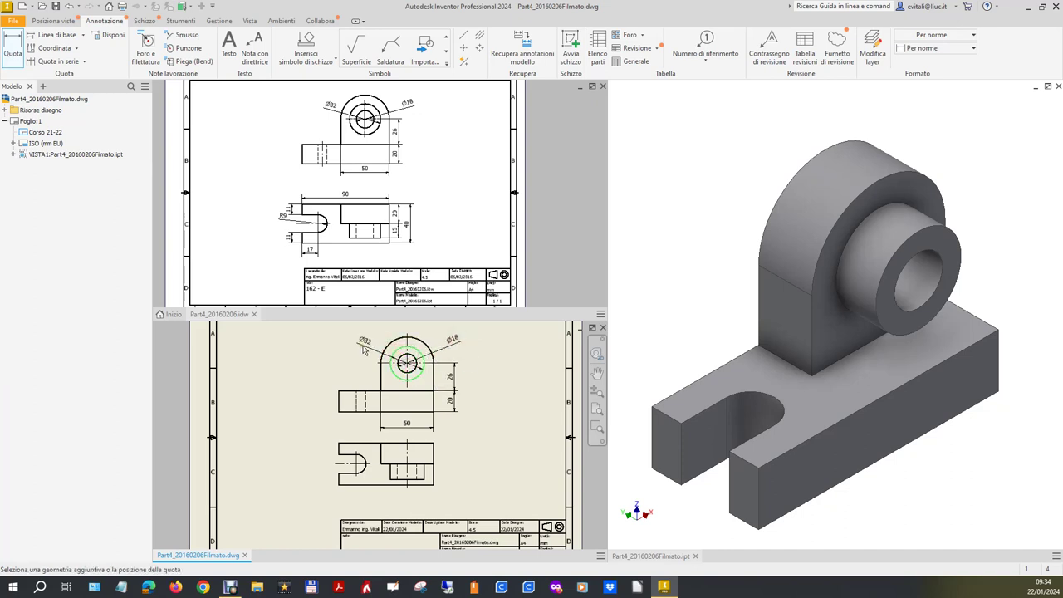
{"action": "left_click", "coordinate": [362, 347]}
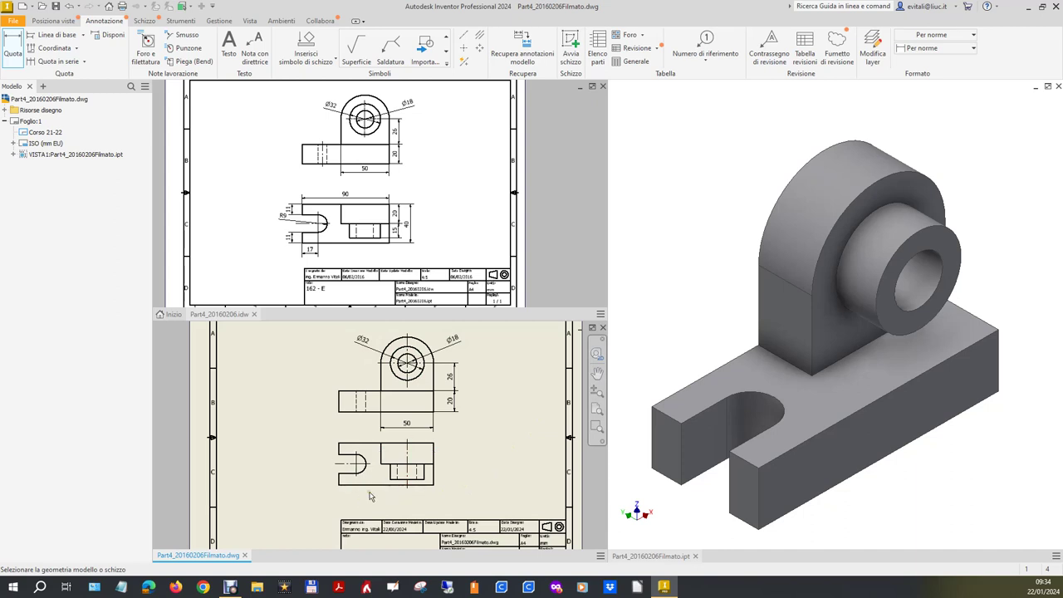
- Dimension the two 11 edges above and below the slot, then its R9 end radius
{"action": "scroll", "coordinate": [382, 498], "scroll_direction": "up", "scroll_amount": 3}
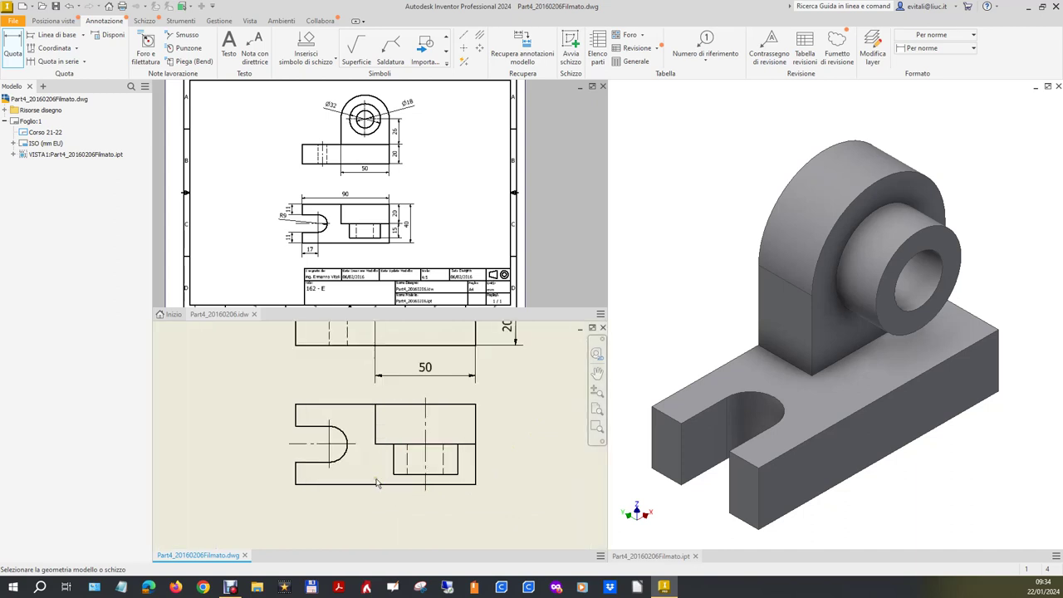
{"action": "left_click", "coordinate": [297, 416]}
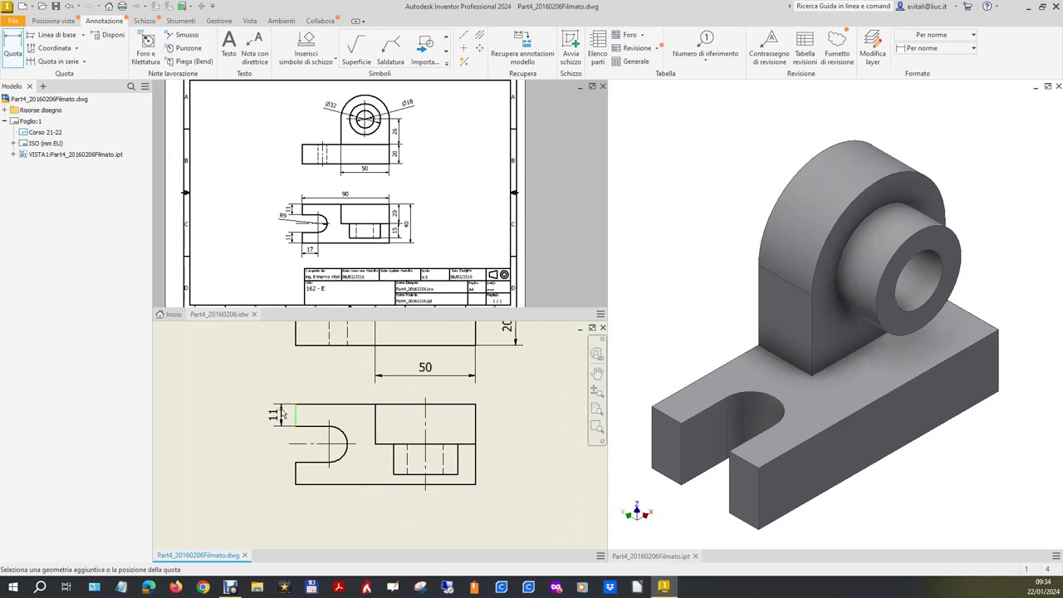
{"action": "left_click", "coordinate": [269, 411]}
{"action": "left_click", "coordinate": [296, 469]}
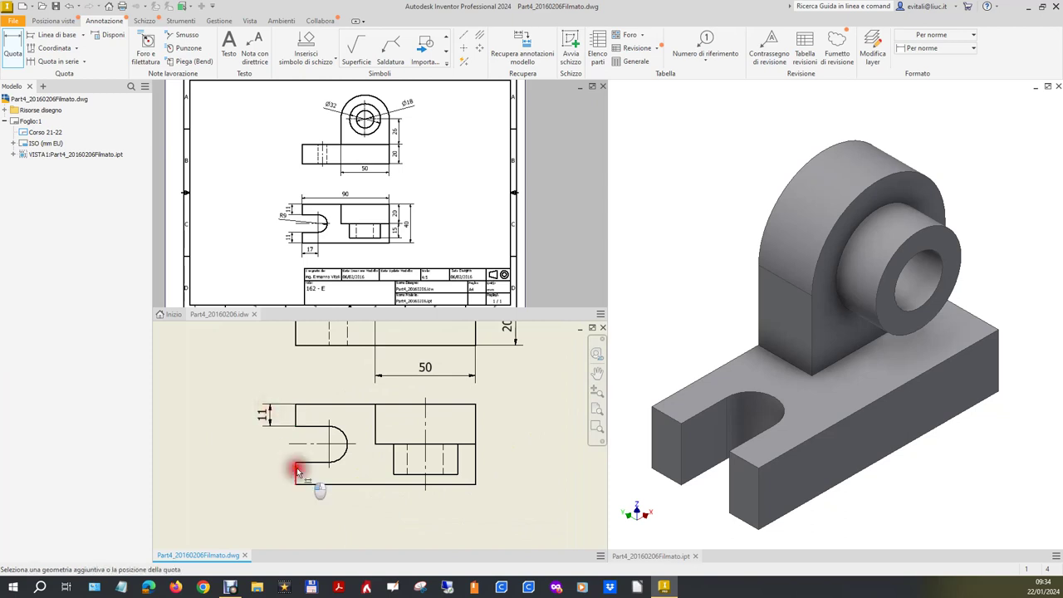
{"action": "left_click", "coordinate": [268, 472]}
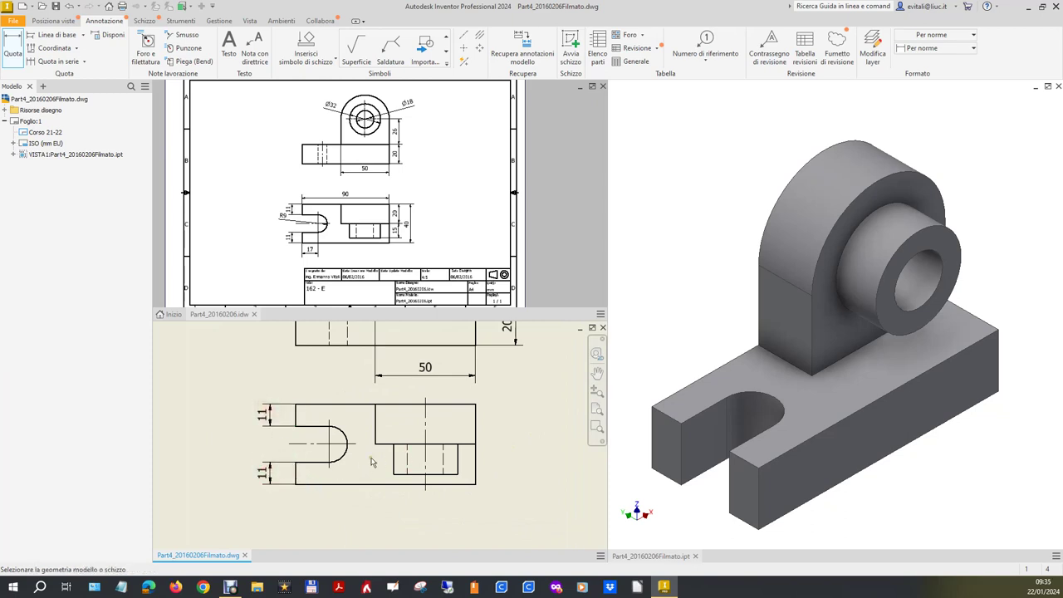
{"action": "left_click", "coordinate": [347, 449]}
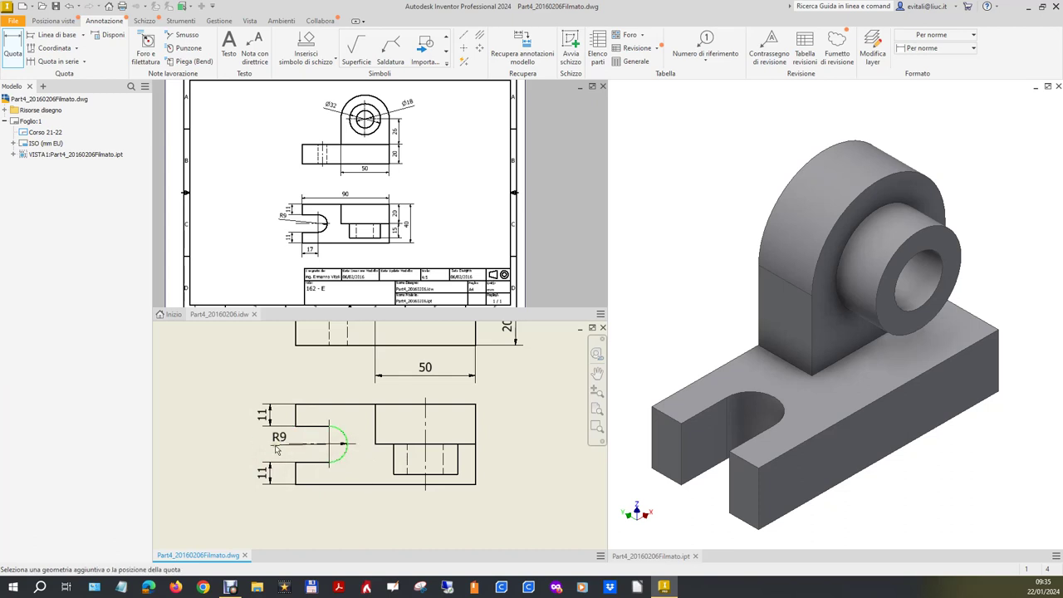
{"action": "left_click", "coordinate": [232, 435]}
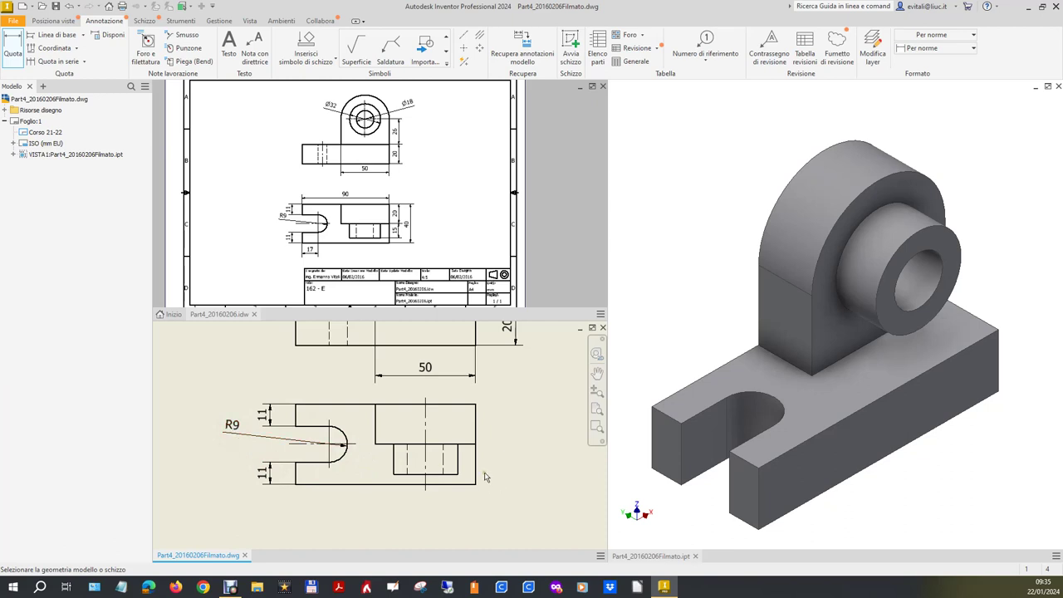
- Add the 40 overall height on the front view's right side, nudged further right
{"action": "left_click", "coordinate": [465, 485]}
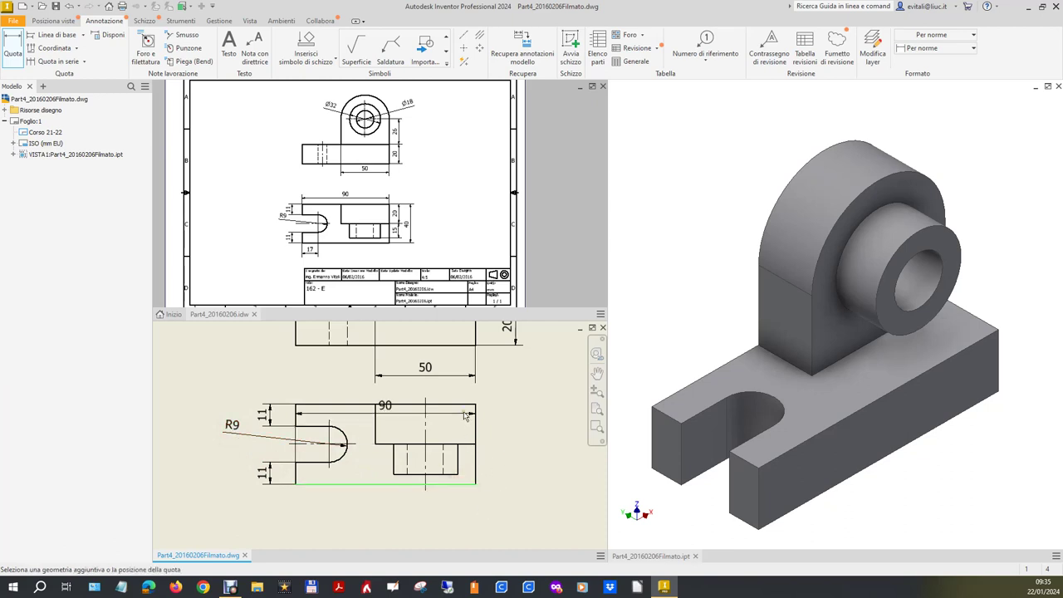
{"action": "left_click", "coordinate": [464, 407]}
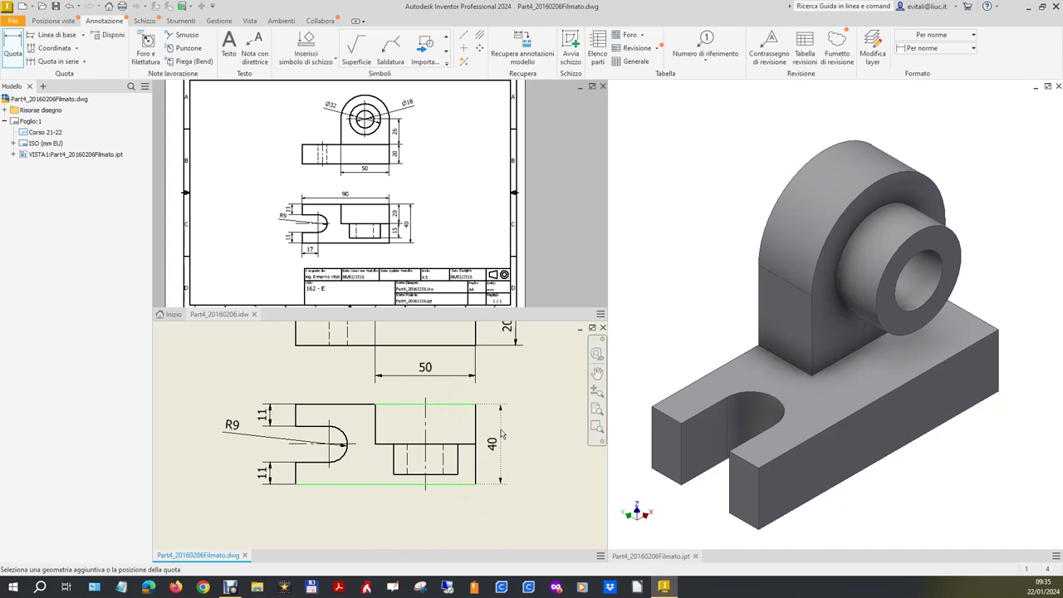
{"action": "left_click", "coordinate": [502, 431]}
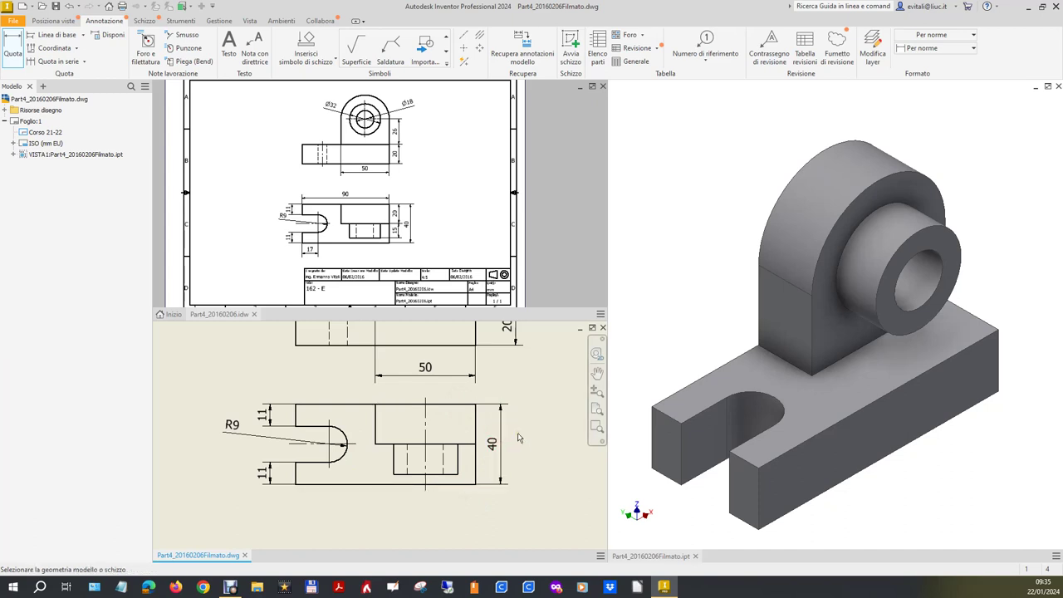
{"action": "key", "text": "Escape"}
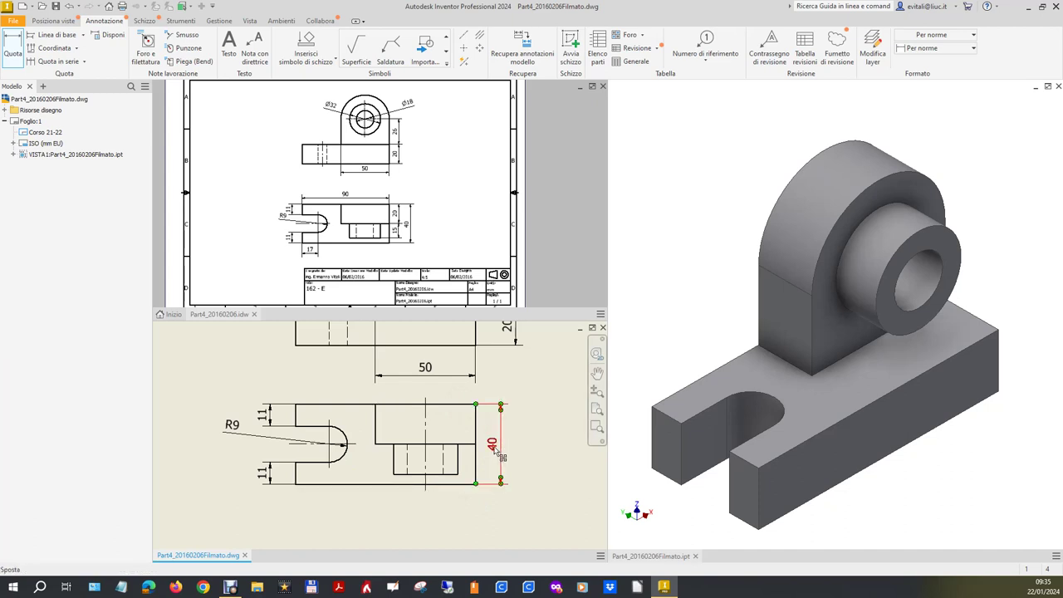
{"action": "left_click_drag", "start_coordinate": [502, 449], "coordinate": [519, 437]}
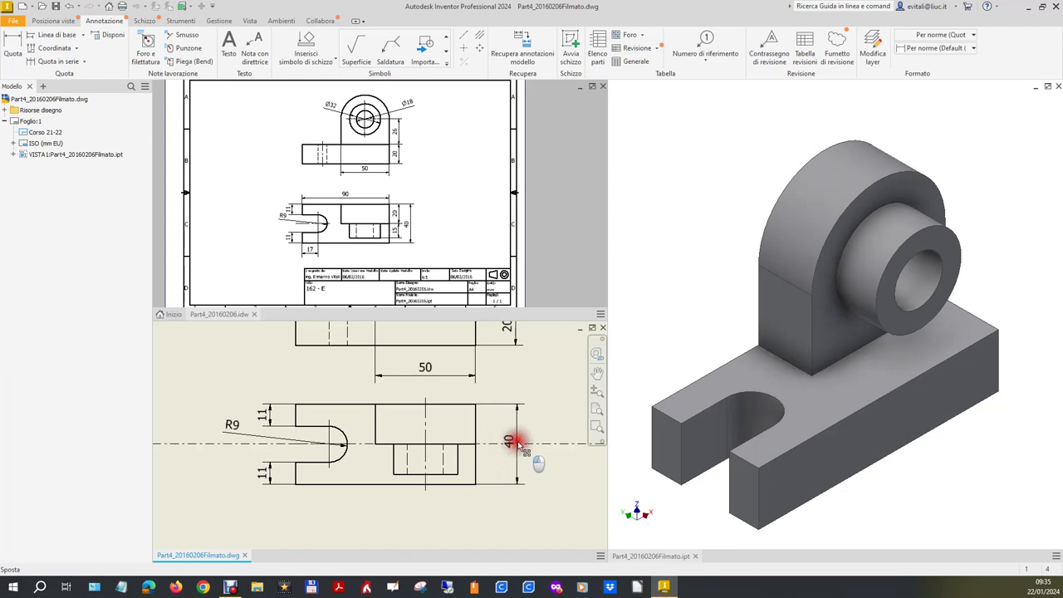
{"action": "left_click_drag", "start_coordinate": [519, 436], "coordinate": [515, 431]}
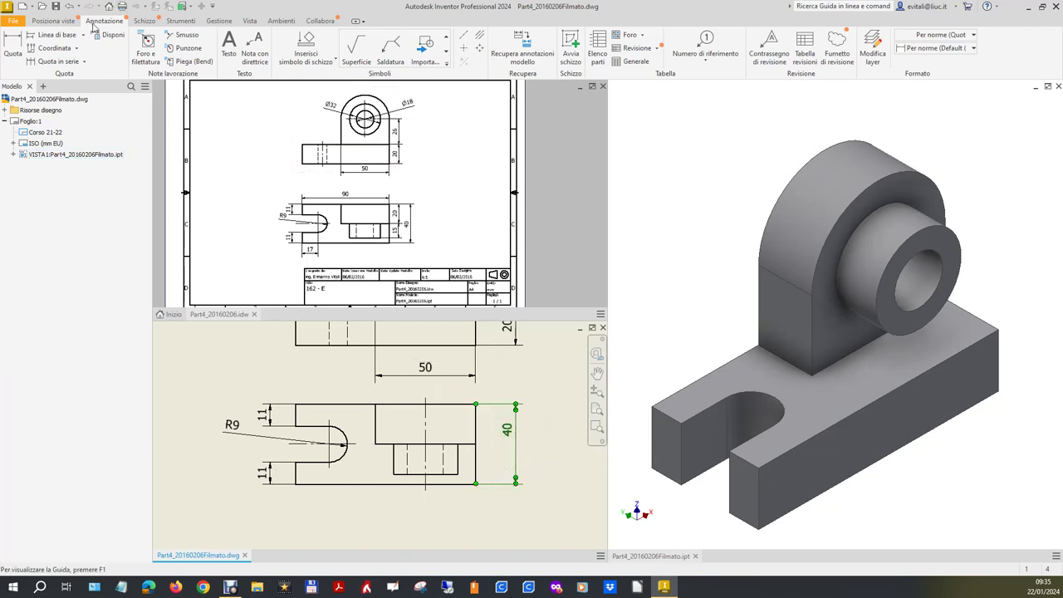
- Add stacked 15 and 20 height dimensions on the right beside the 40
{"action": "left_click", "coordinate": [12, 49]}
{"action": "left_click", "coordinate": [440, 475]}
{"action": "left_click", "coordinate": [439, 445]}
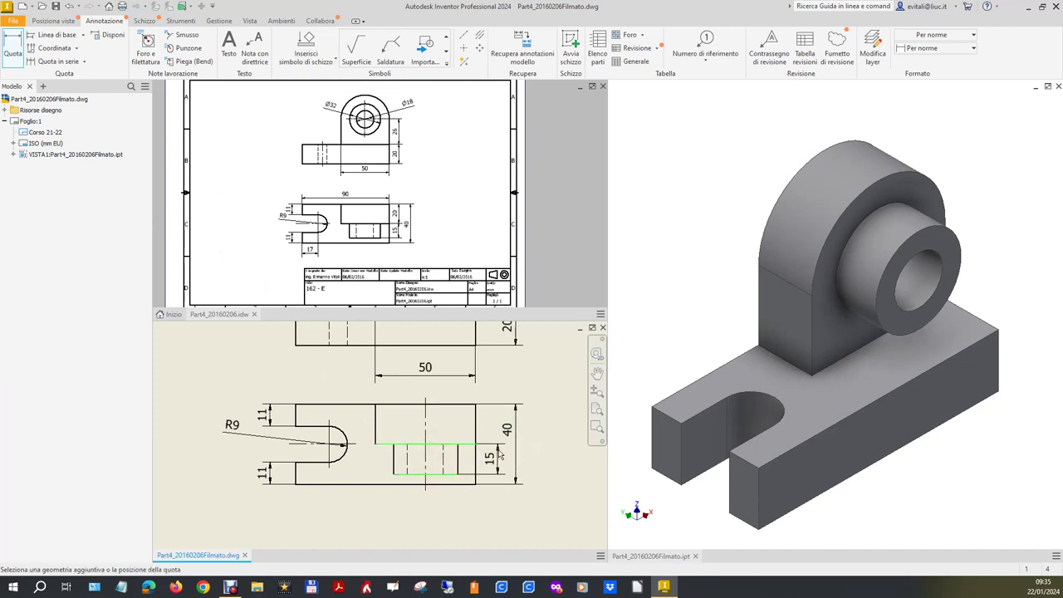
{"action": "left_click", "coordinate": [501, 455]}
{"action": "key", "text": "Escape"}
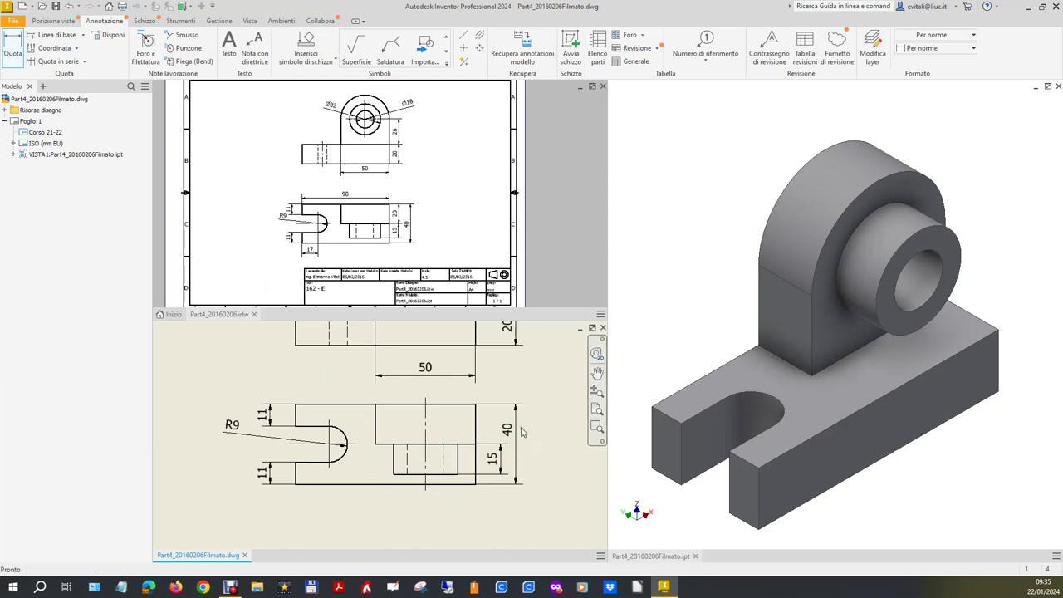
{"action": "left_click_drag", "start_coordinate": [525, 429], "coordinate": [520, 428]}
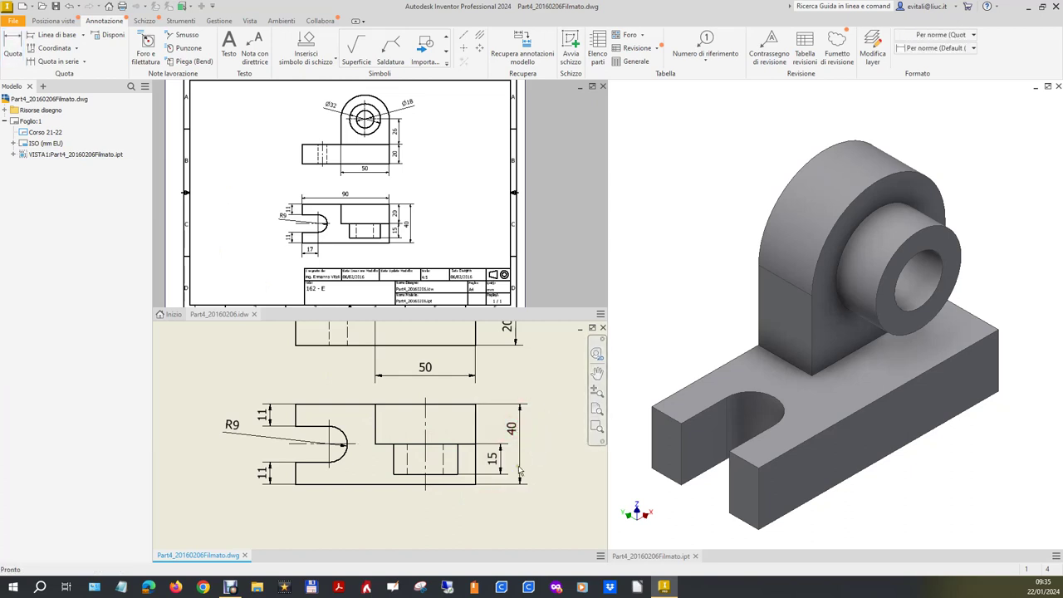
{"action": "key", "text": "d"}
{"action": "left_click", "coordinate": [476, 420]}
{"action": "left_click", "coordinate": [499, 423]}
{"action": "key", "text": "Escape"}
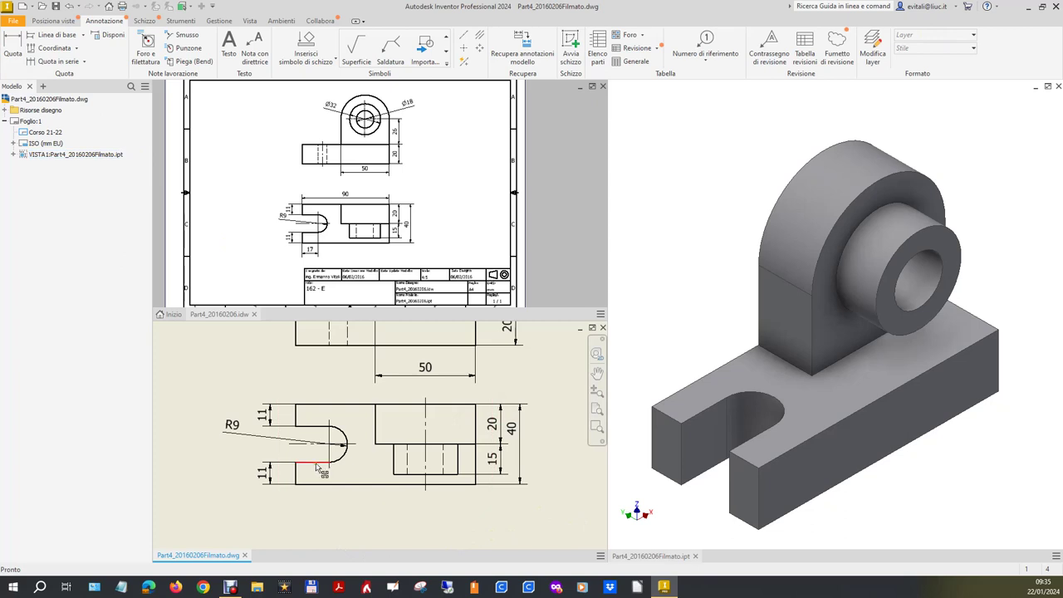
- Add the 17 slot dimension below the view and the 90 overall width above
{"action": "key", "text": "d"}
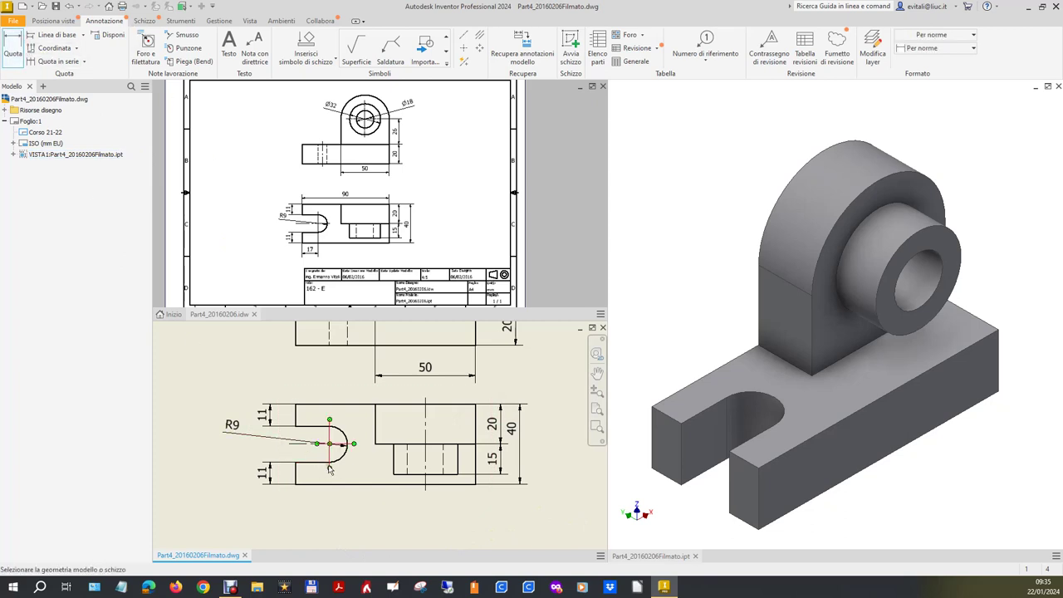
{"action": "left_click", "coordinate": [310, 463]}
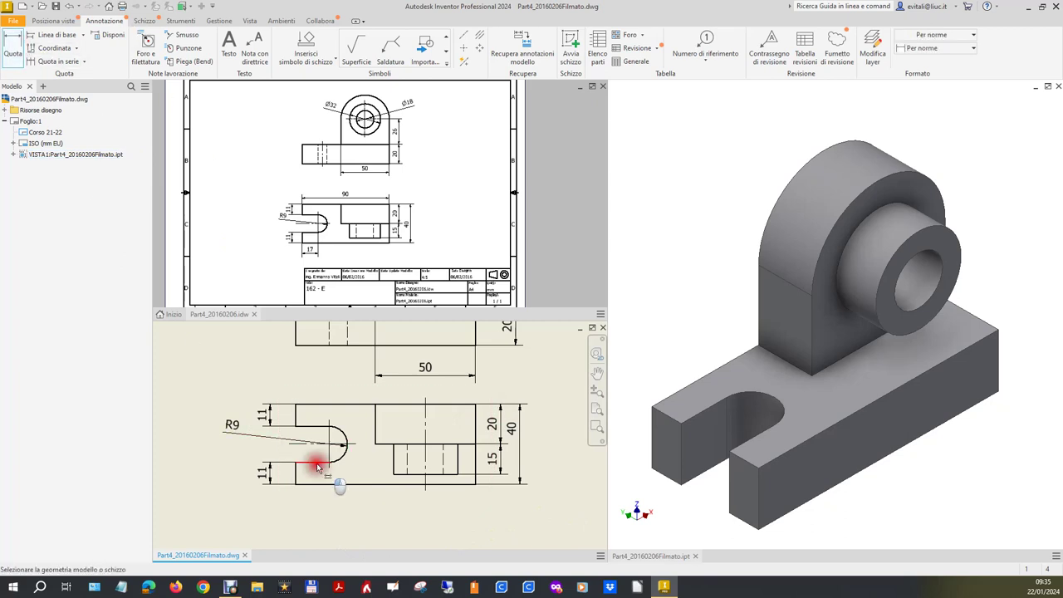
{"action": "left_click", "coordinate": [320, 519]}
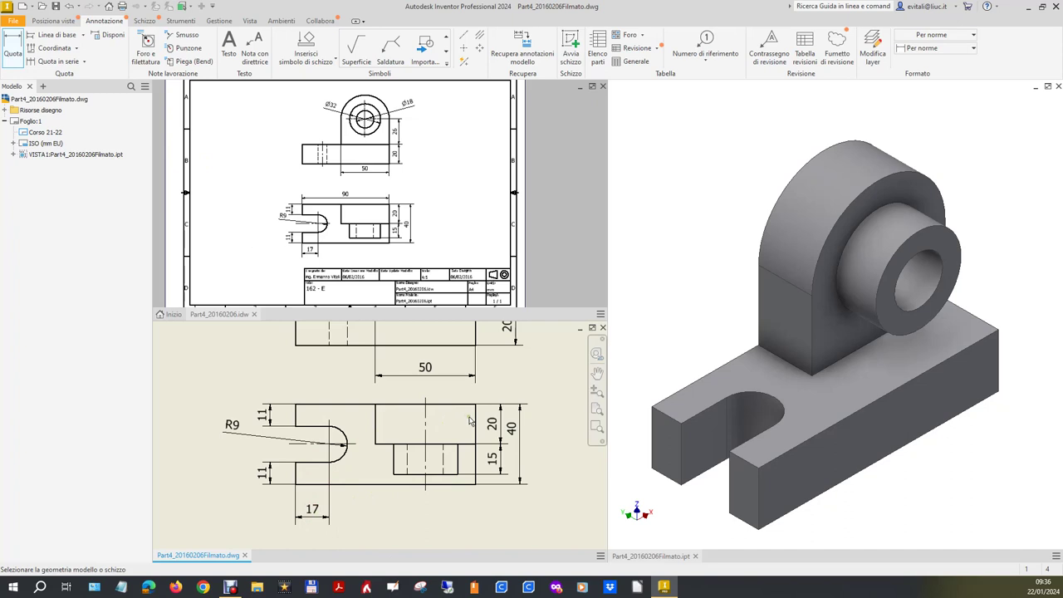
{"action": "left_click", "coordinate": [472, 430]}
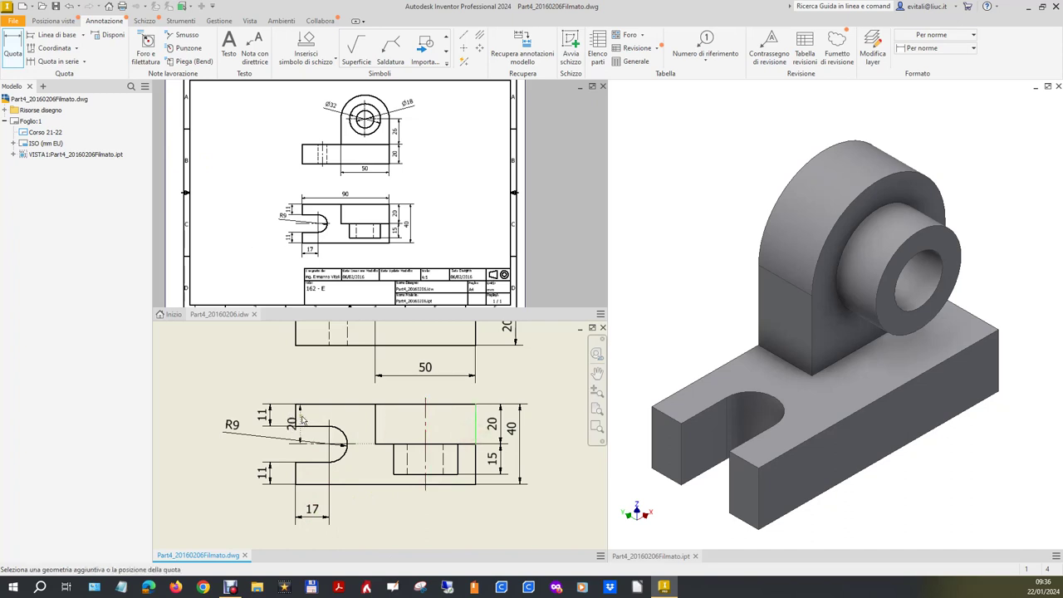
{"action": "left_click", "coordinate": [296, 416]}
{"action": "left_click", "coordinate": [303, 378]}
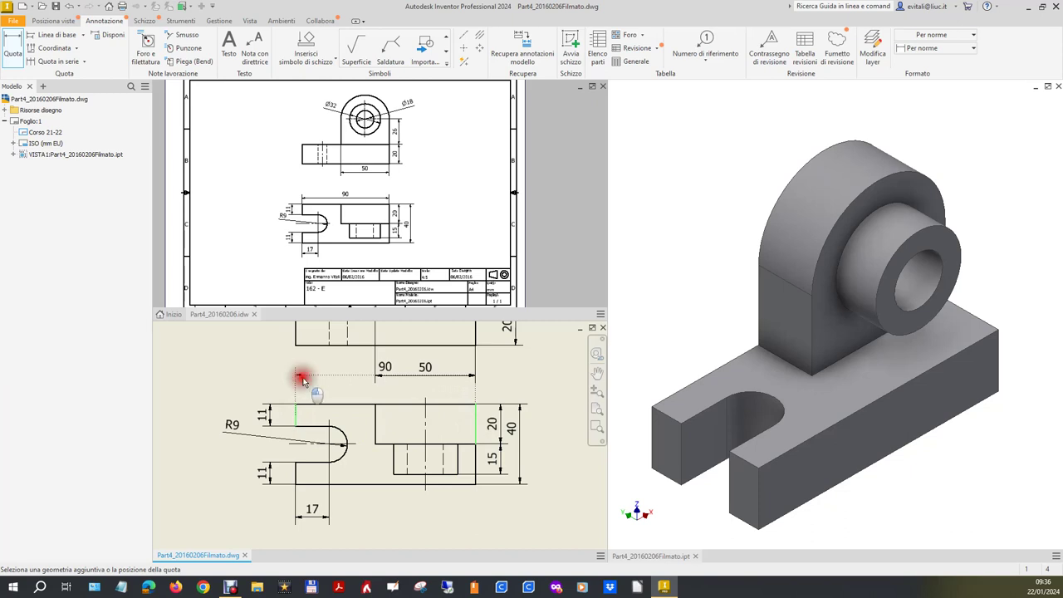
{"action": "key", "text": "Escape"}
{"action": "scroll", "coordinate": [314, 429], "scroll_direction": "down", "scroll_amount": 2}
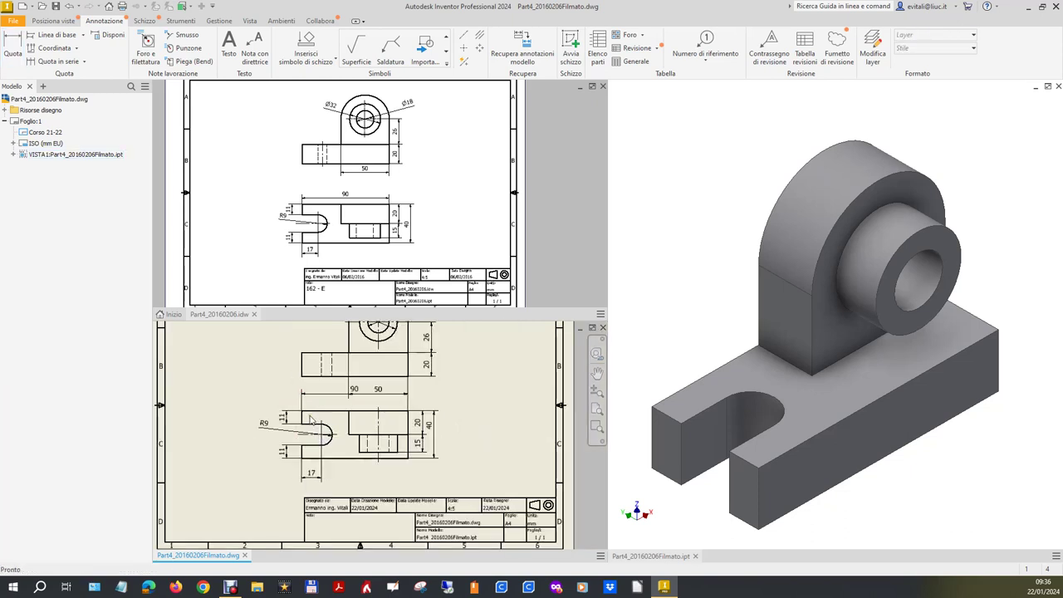
- Shift the front view down then slightly up, and raise the top view a little
{"action": "scroll", "coordinate": [314, 429], "scroll_direction": "down", "scroll_amount": 3}
{"action": "left_click", "coordinate": [365, 449]}
{"action": "left_click_drag", "start_coordinate": [365, 449], "coordinate": [368, 459]}
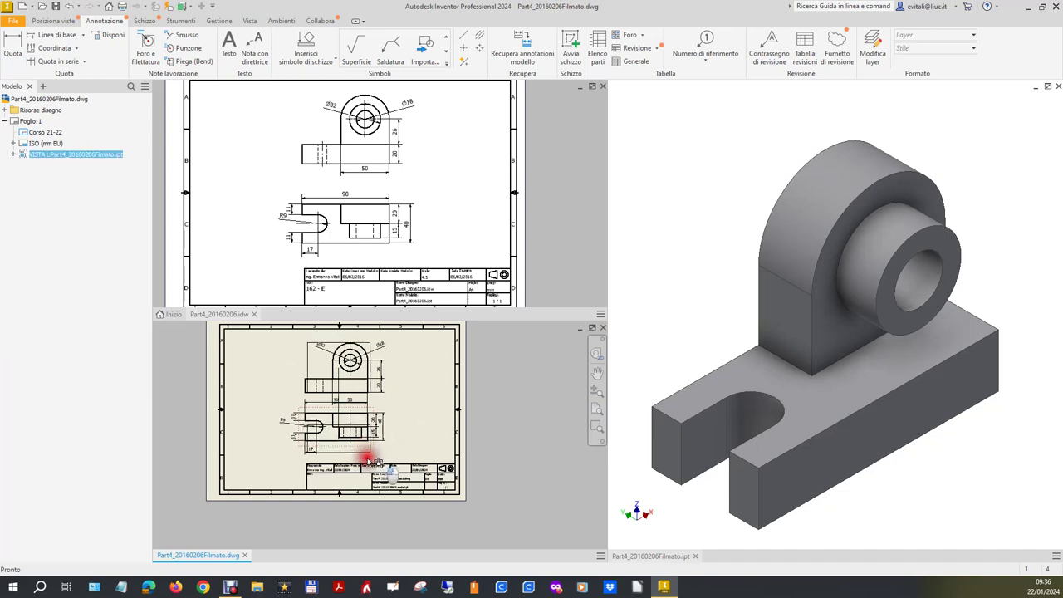
{"action": "left_click_drag", "start_coordinate": [368, 458], "coordinate": [370, 453]}
{"action": "left_click_drag", "start_coordinate": [353, 334], "coordinate": [355, 326]}
{"action": "left_click", "coordinate": [359, 422]}
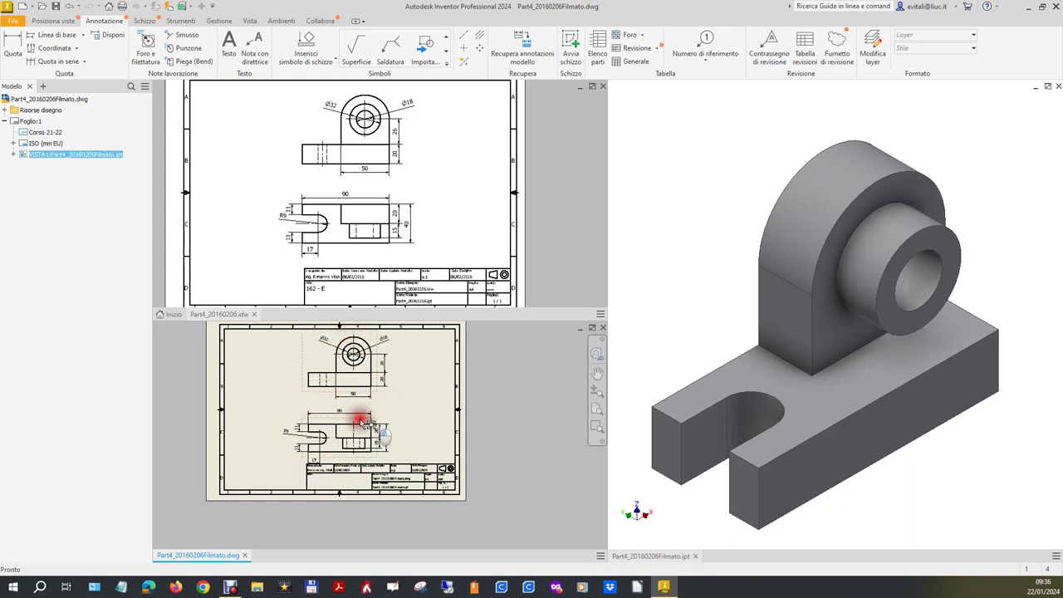
{"action": "left_click_drag", "start_coordinate": [365, 423], "coordinate": [367, 412]}
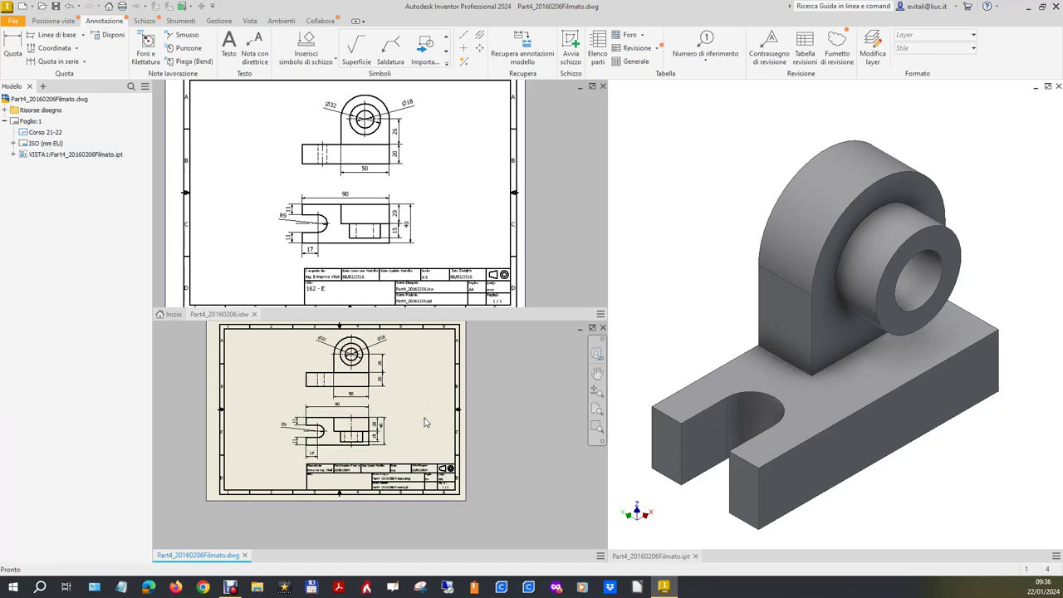
- Move the R9 radius dimension leftward and select it
{"action": "mouse_move", "coordinate": [308, 440]}
{"action": "left_mouse_down"}
{"action": "mouse_move", "coordinate": [311, 453]}
{"action": "mouse_move", "coordinate": [284, 427]}
{"action": "left_mouse_up"}
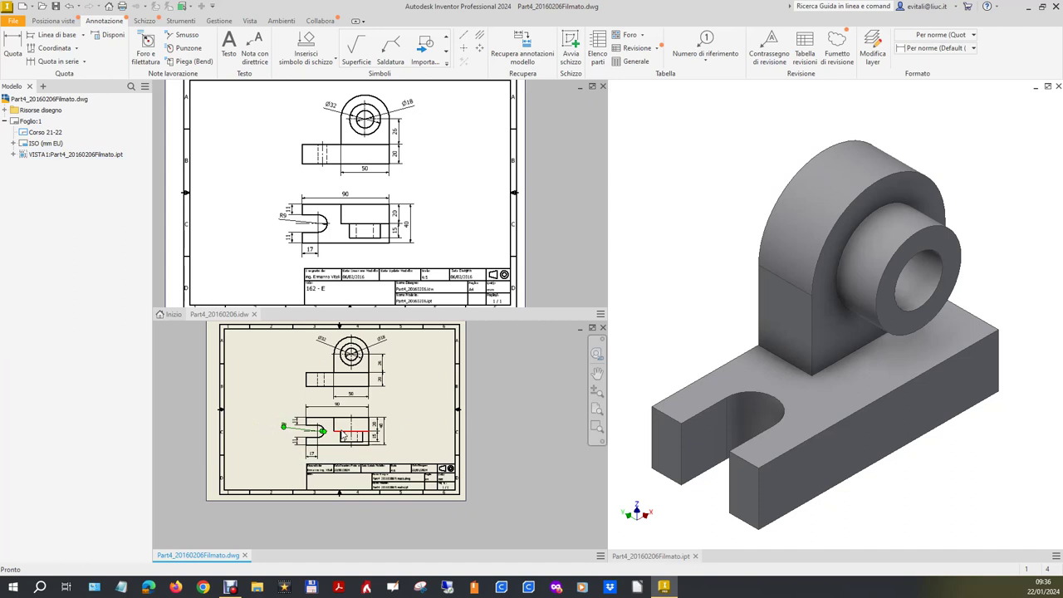
{"action": "left_click_drag", "start_coordinate": [300, 432], "coordinate": [291, 430]}
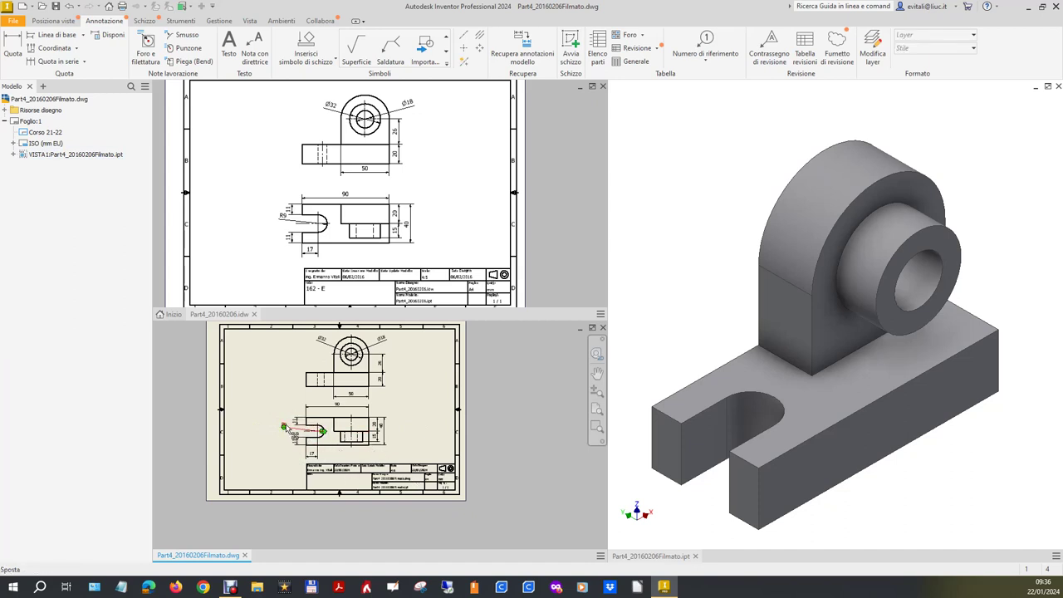
{"action": "left_click", "coordinate": [285, 426]}
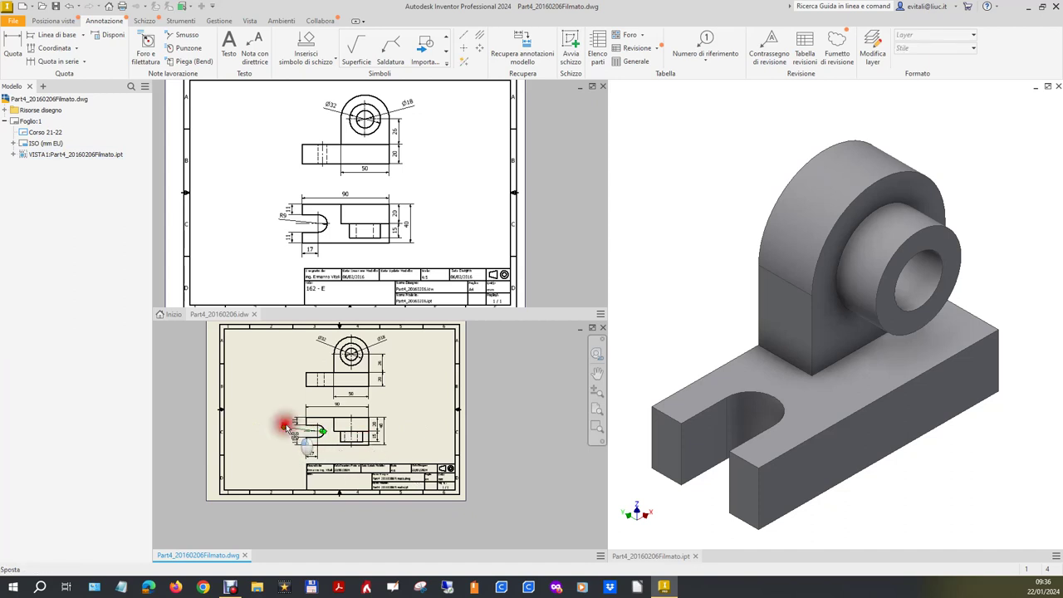
- Wrap the R9 dimension text in parentheses so it reads (R9), then deselect it
{"action": "double_click", "coordinate": [285, 426]}
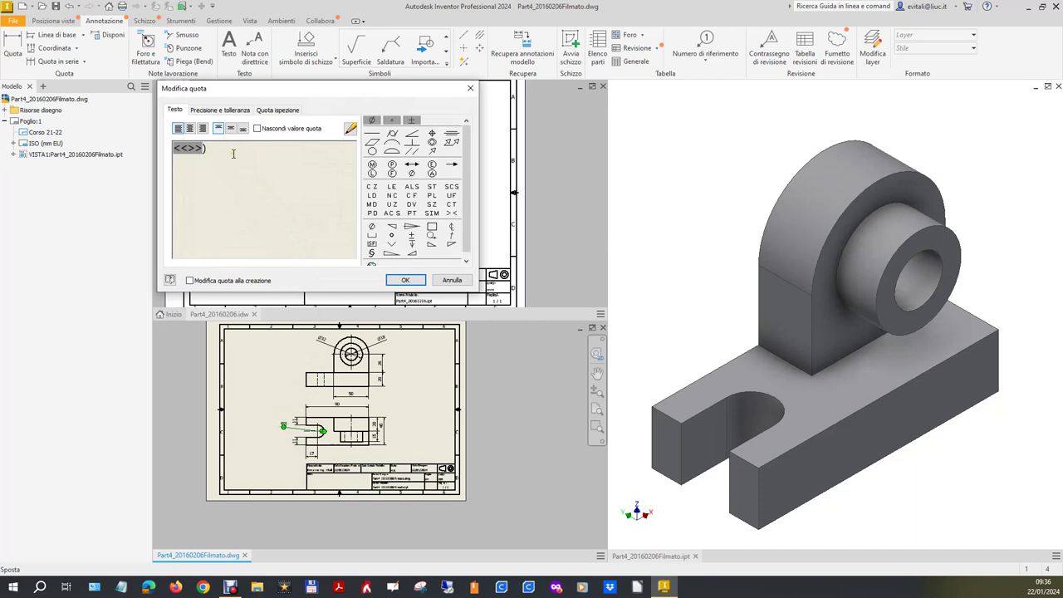
{"action": "type", "text": "("}
{"action": "key", "text": "Return"}
{"action": "key", "text": "BackSpace"}
{"action": "left_click", "coordinate": [407, 279]}
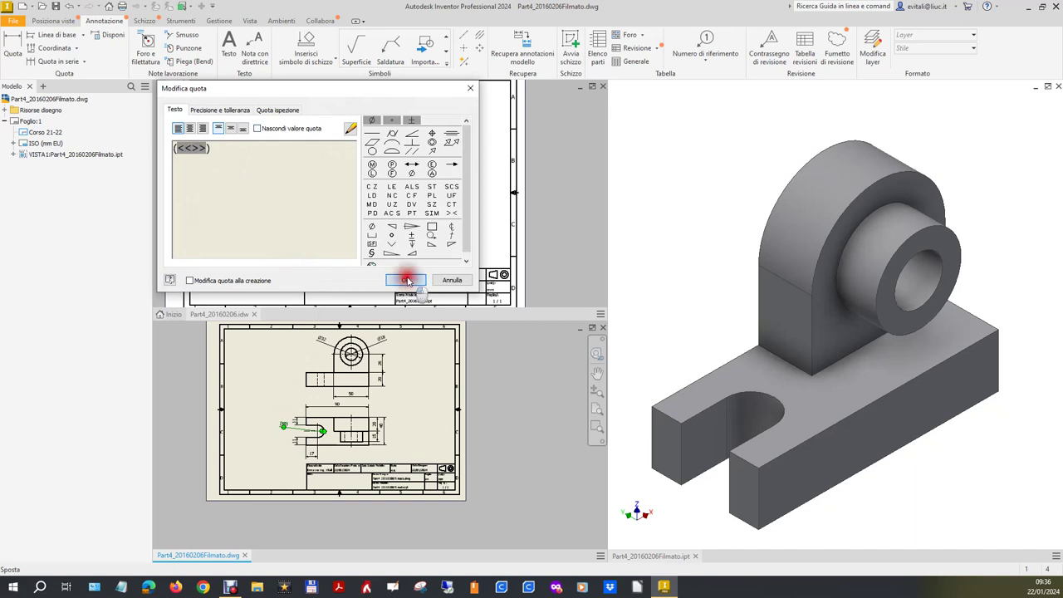
{"action": "left_click", "coordinate": [283, 439]}
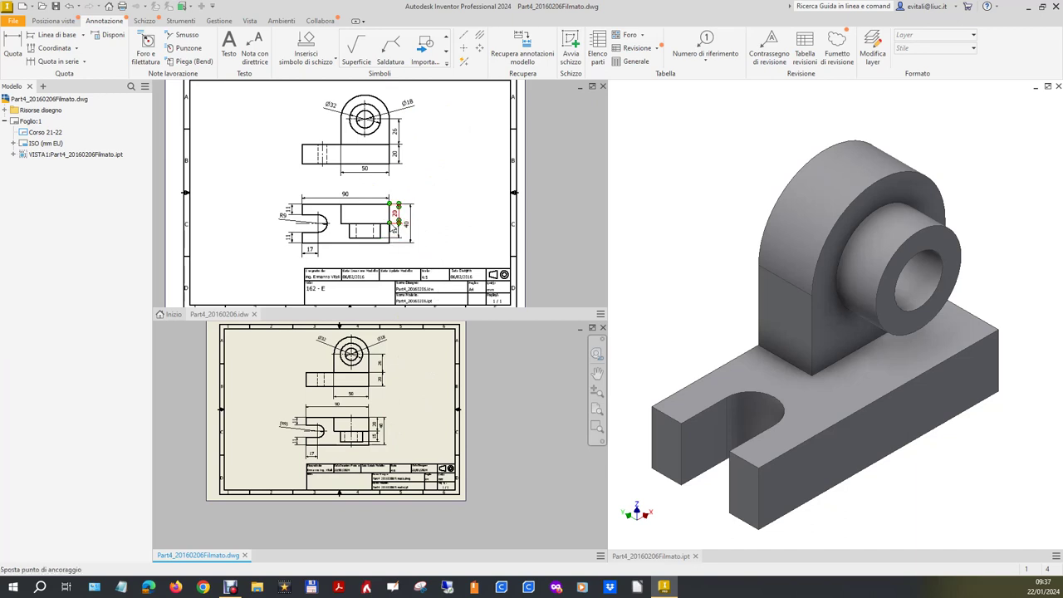
- Select the 90 dimension and zoom to fit the whole sheet in the window
{"action": "left_click", "coordinate": [369, 197]}
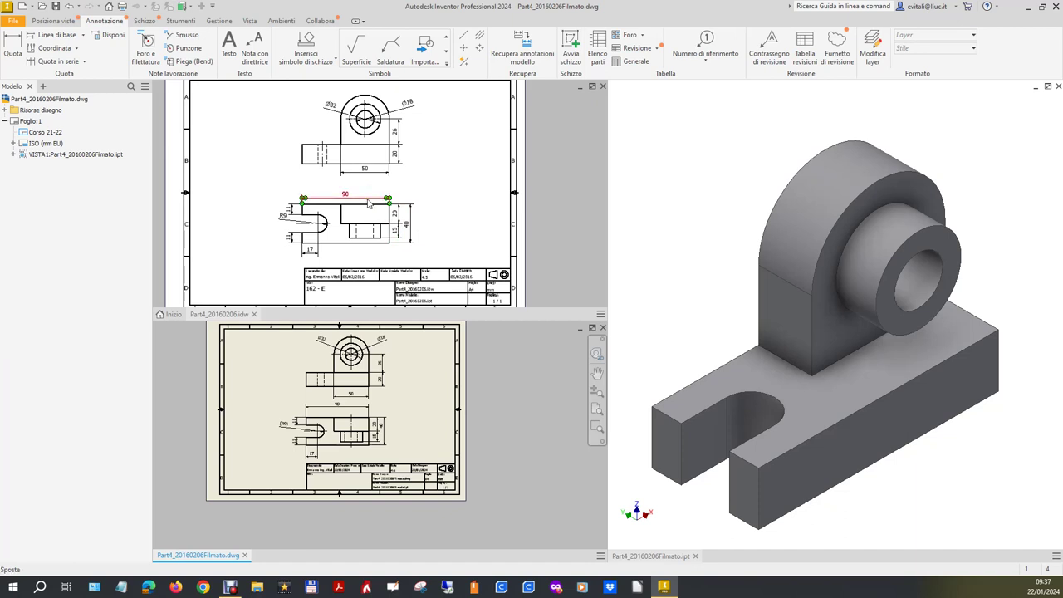
{"action": "left_click", "coordinate": [597, 410]}
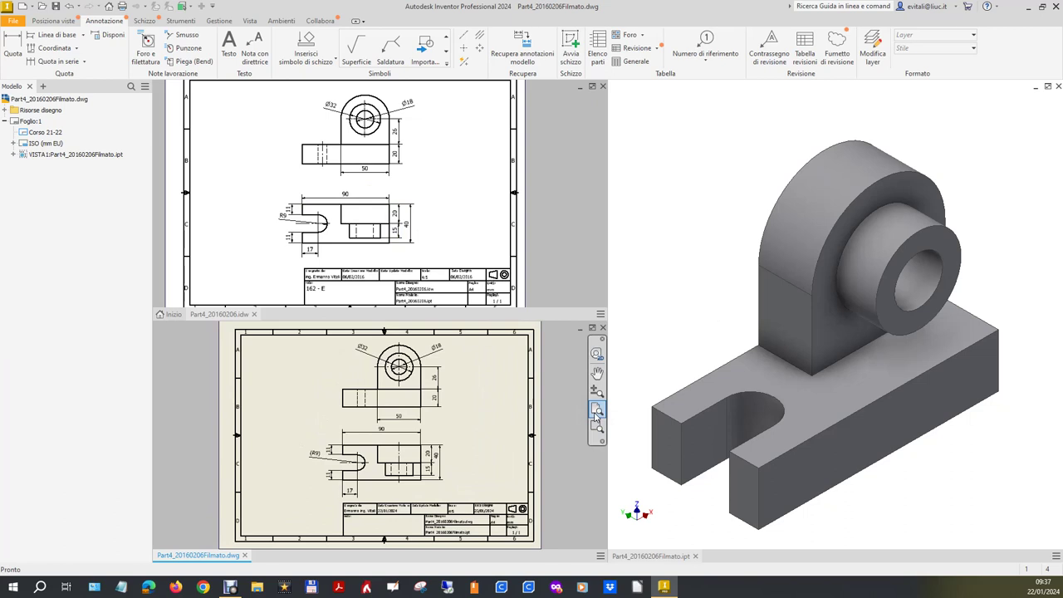